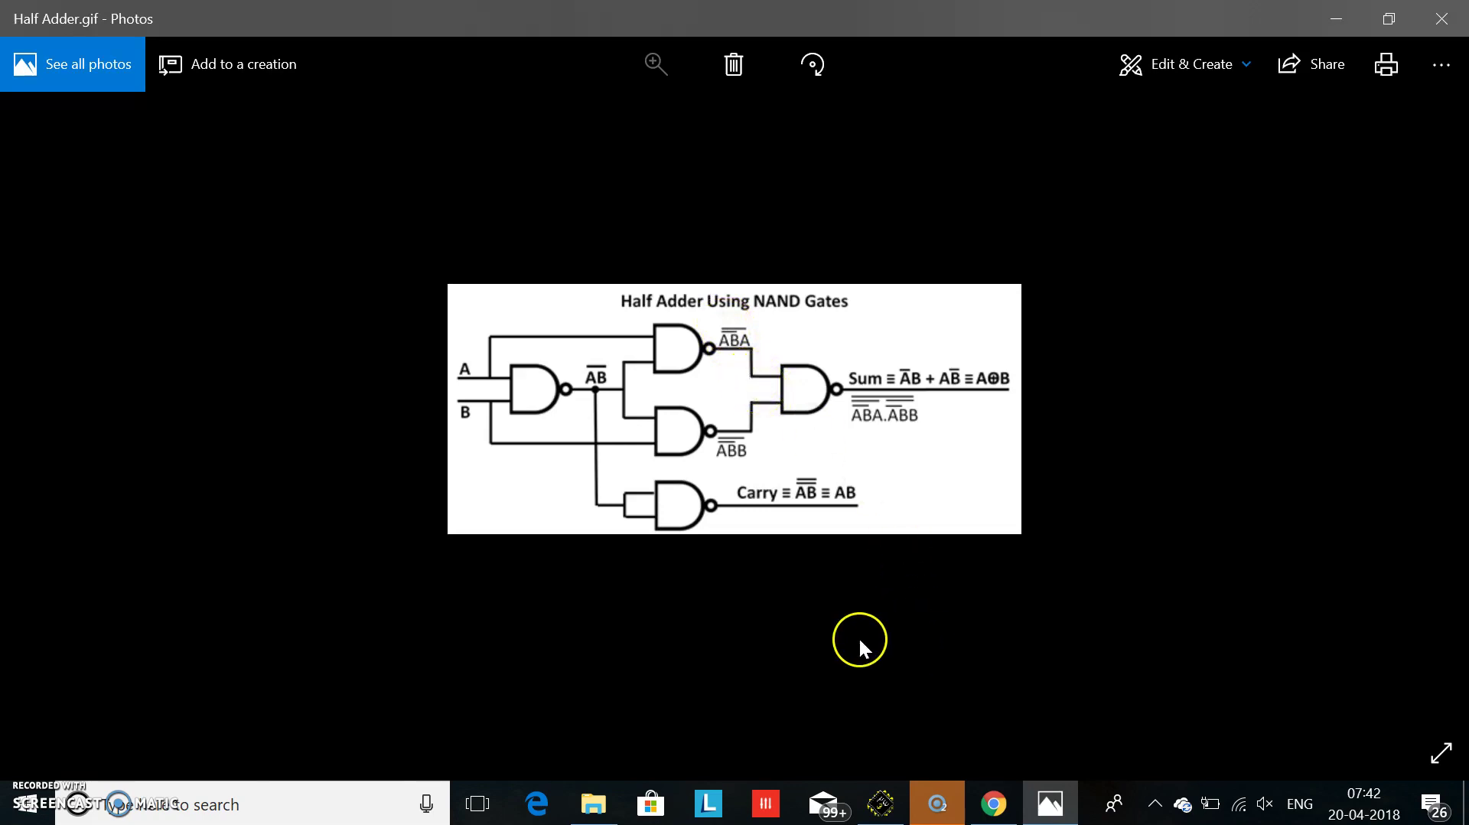
# Switch to Microwind and zoom in on the empty layout until the scale marker reads 1 lambda.
pyautogui.click(887, 808)
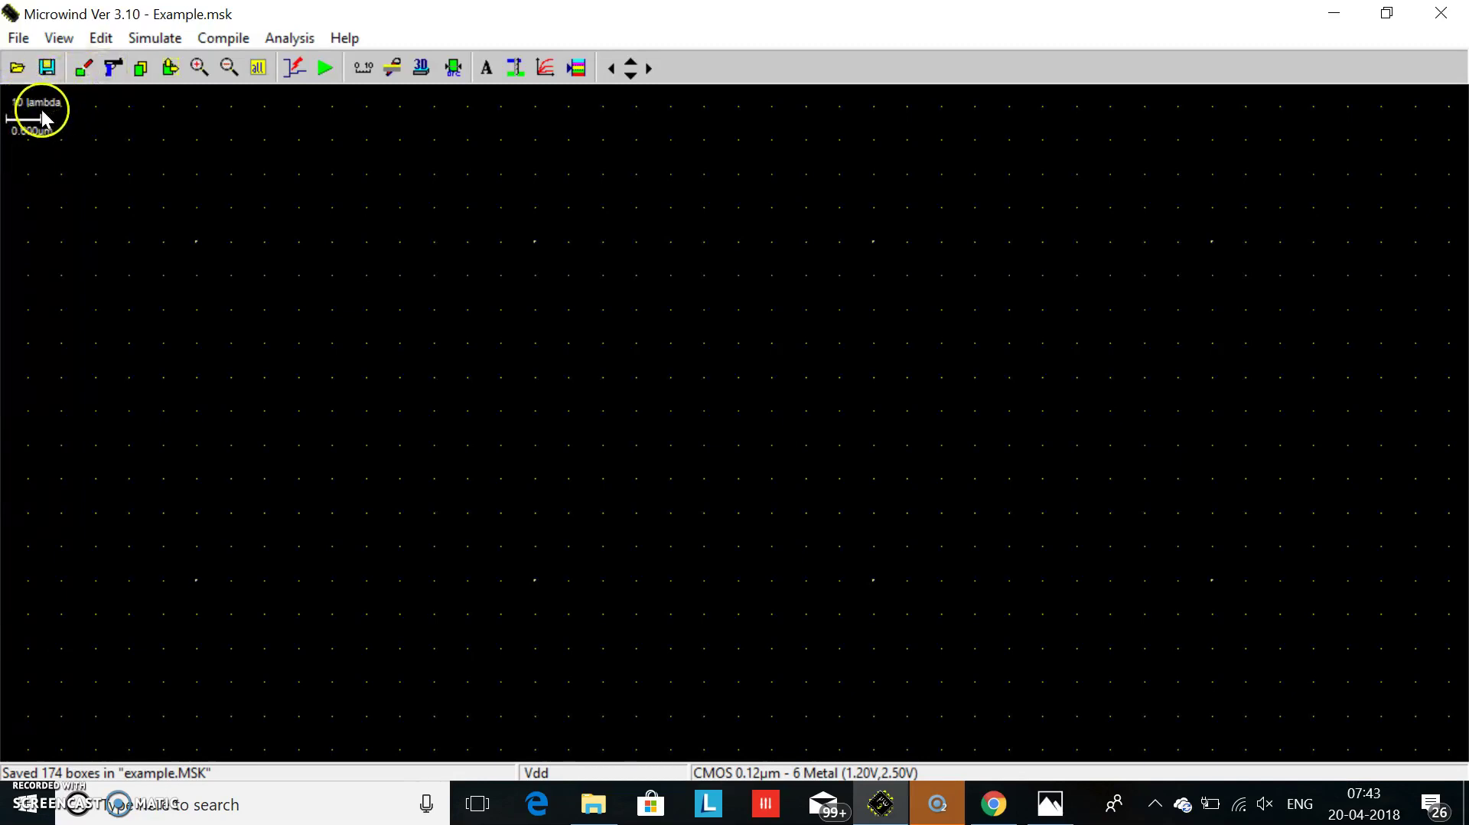
pyautogui.click(58, 37)
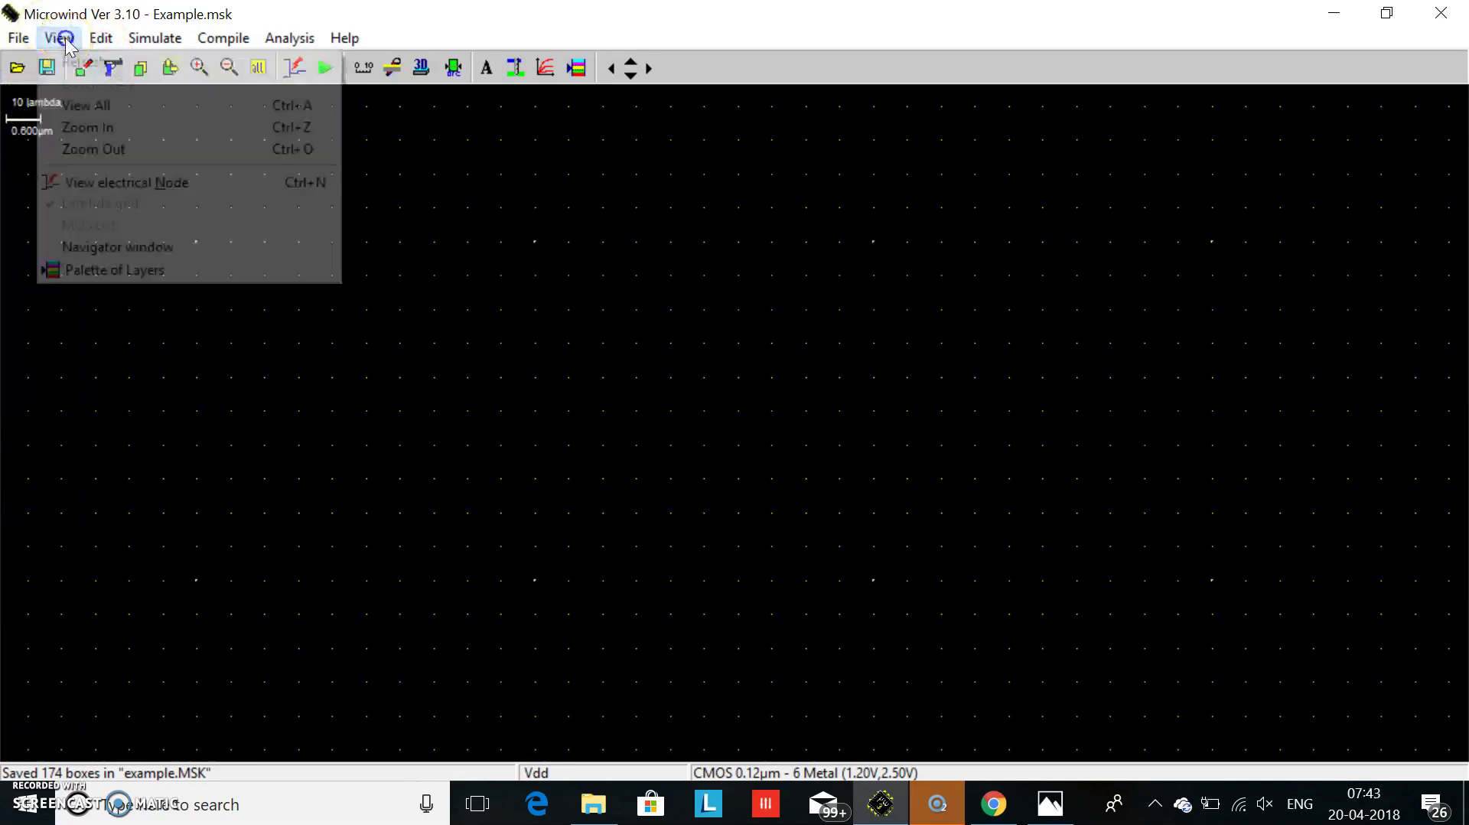
pyautogui.click(86, 127)
pyautogui.click(431, 219)
pyautogui.click(59, 38)
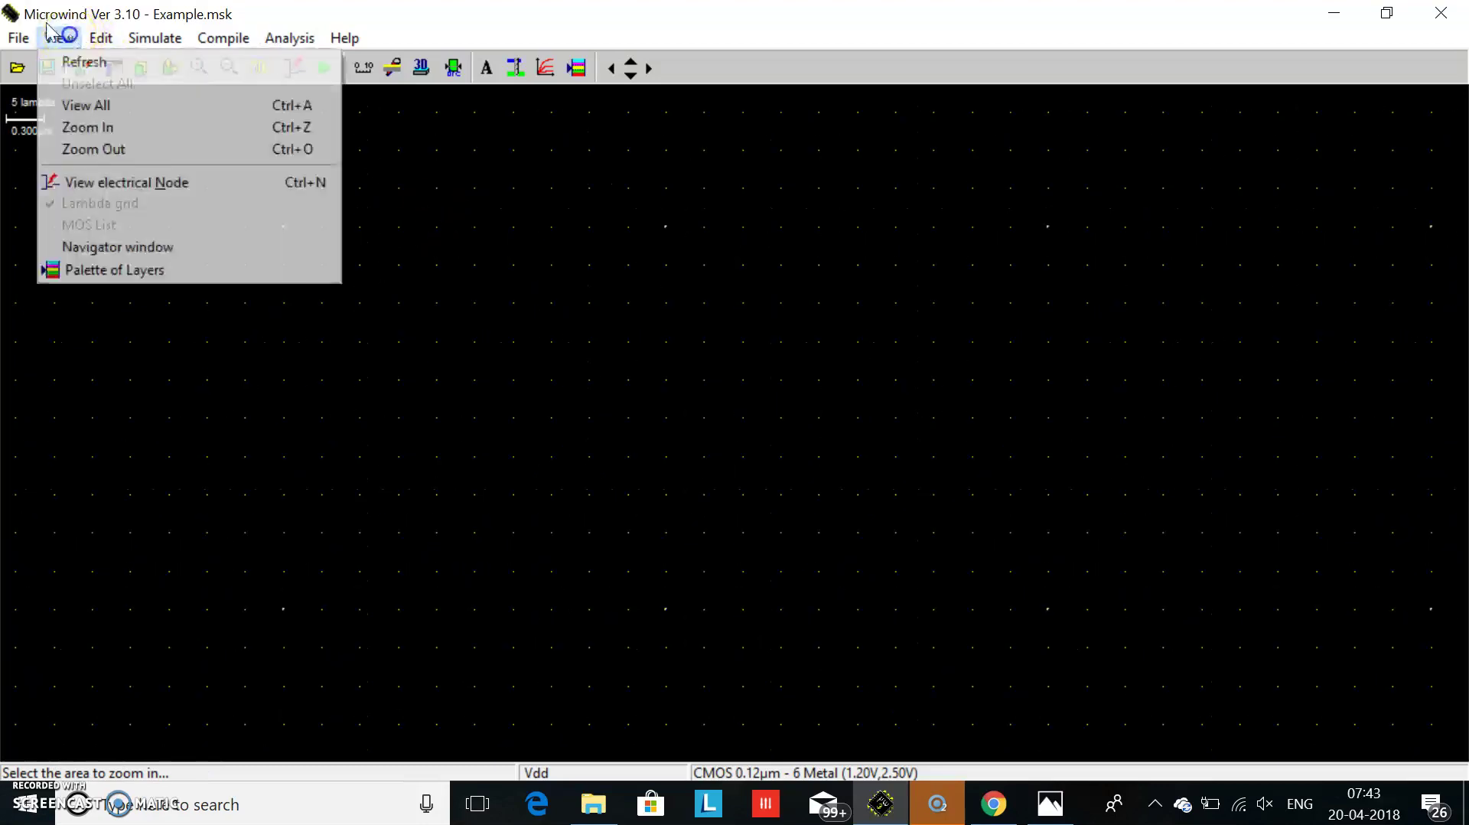
pyautogui.click(95, 127)
pyautogui.click(508, 223)
pyautogui.click(53, 38)
pyautogui.click(88, 125)
pyautogui.click(479, 322)
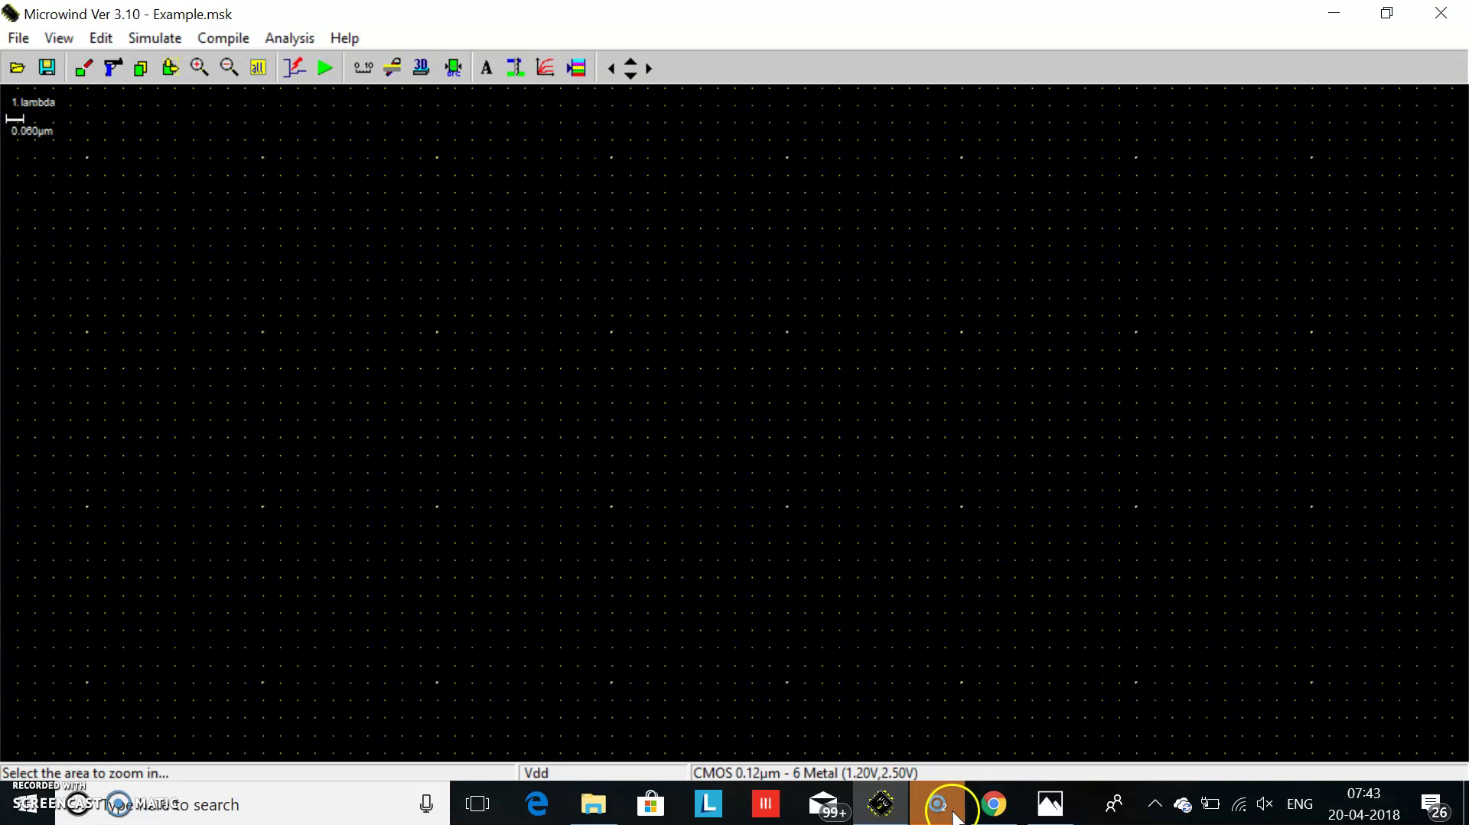
pyautogui.moveTo(999, 797)
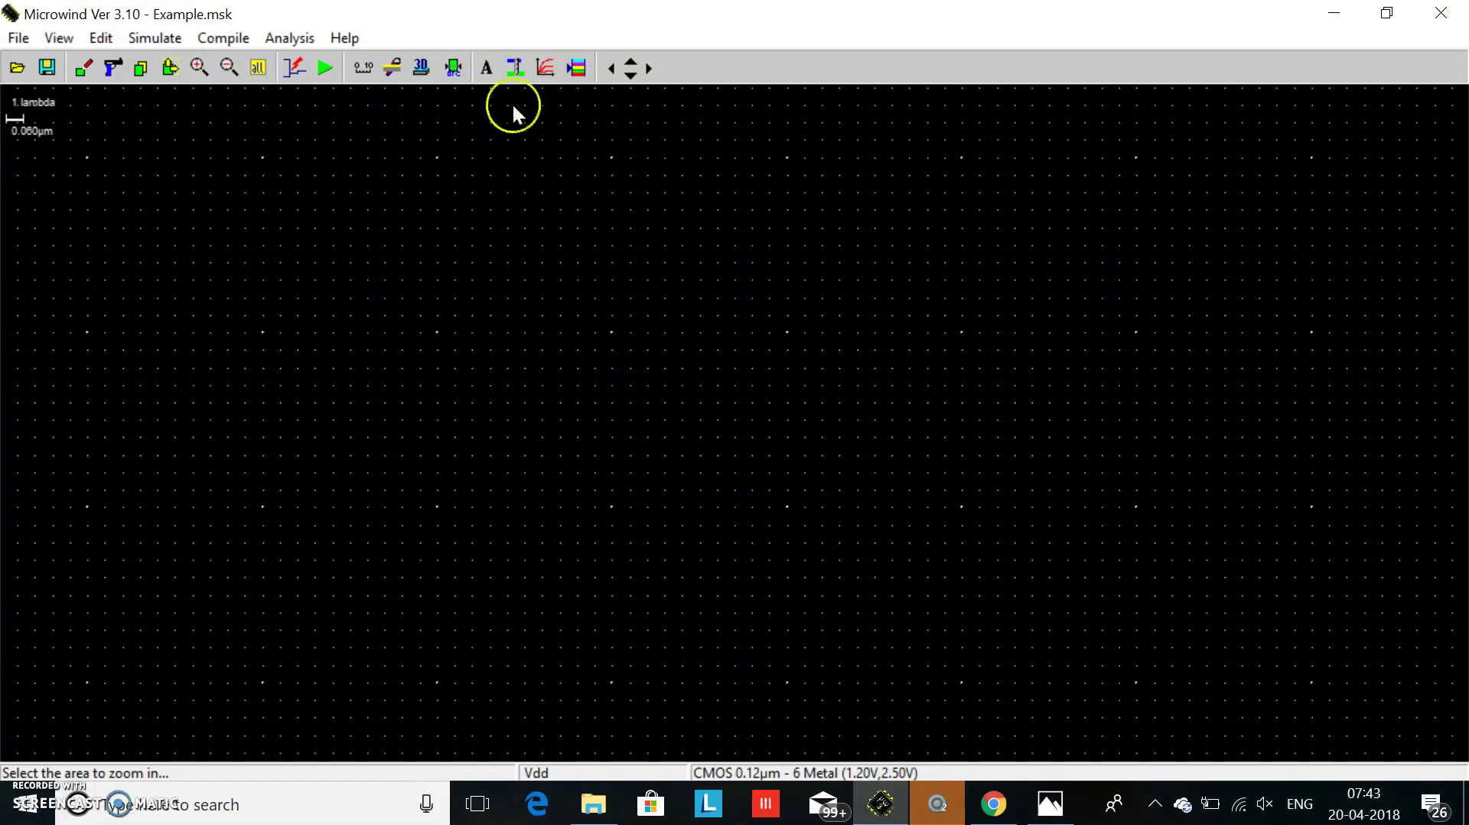
# Show the layer palette and draw a horizontal P+ Diffusion box of 44 x 4 lambda near the layout's upper left.
pyautogui.click(573, 69)
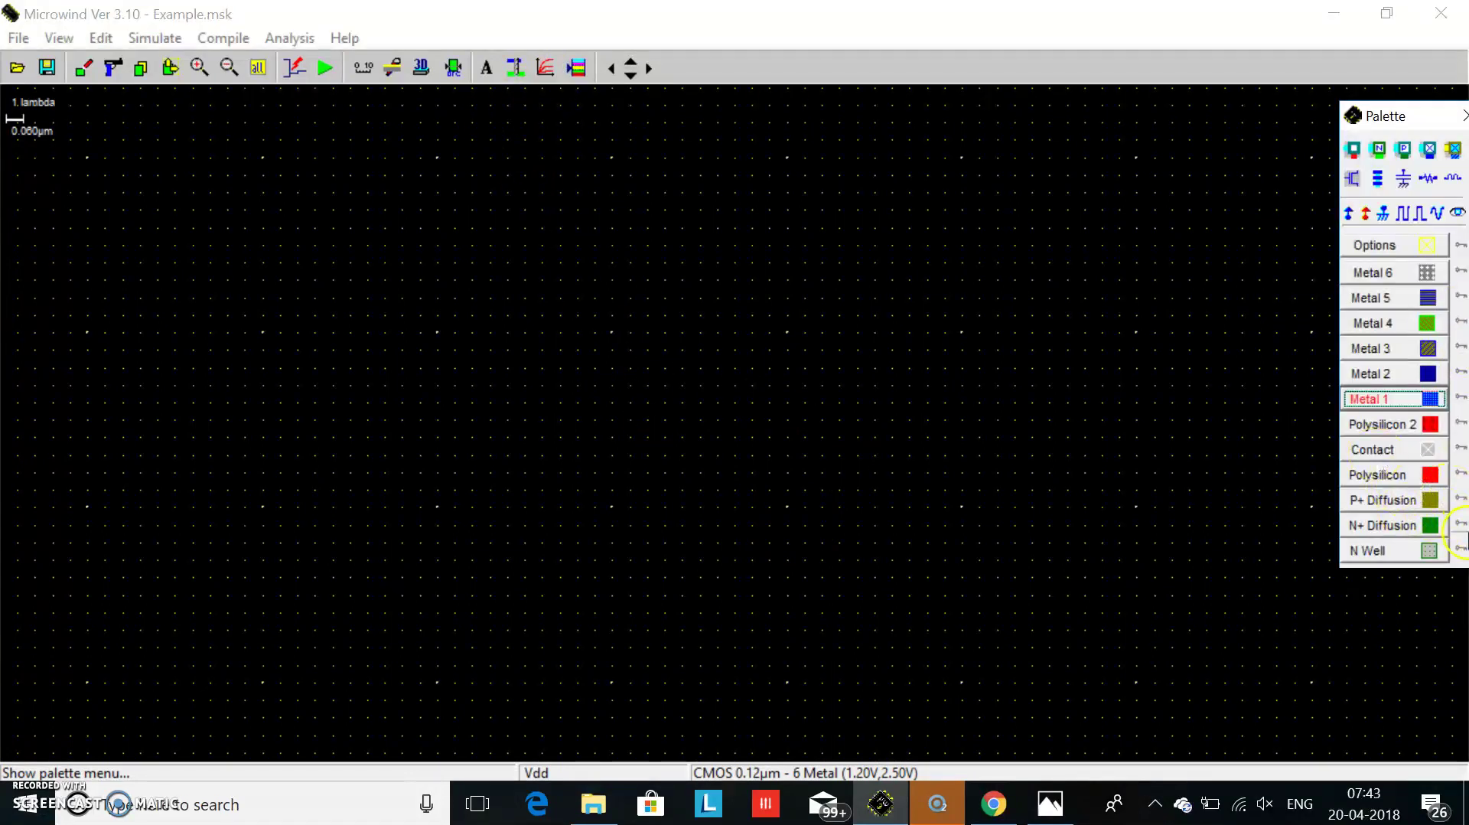
pyautogui.click(1429, 502)
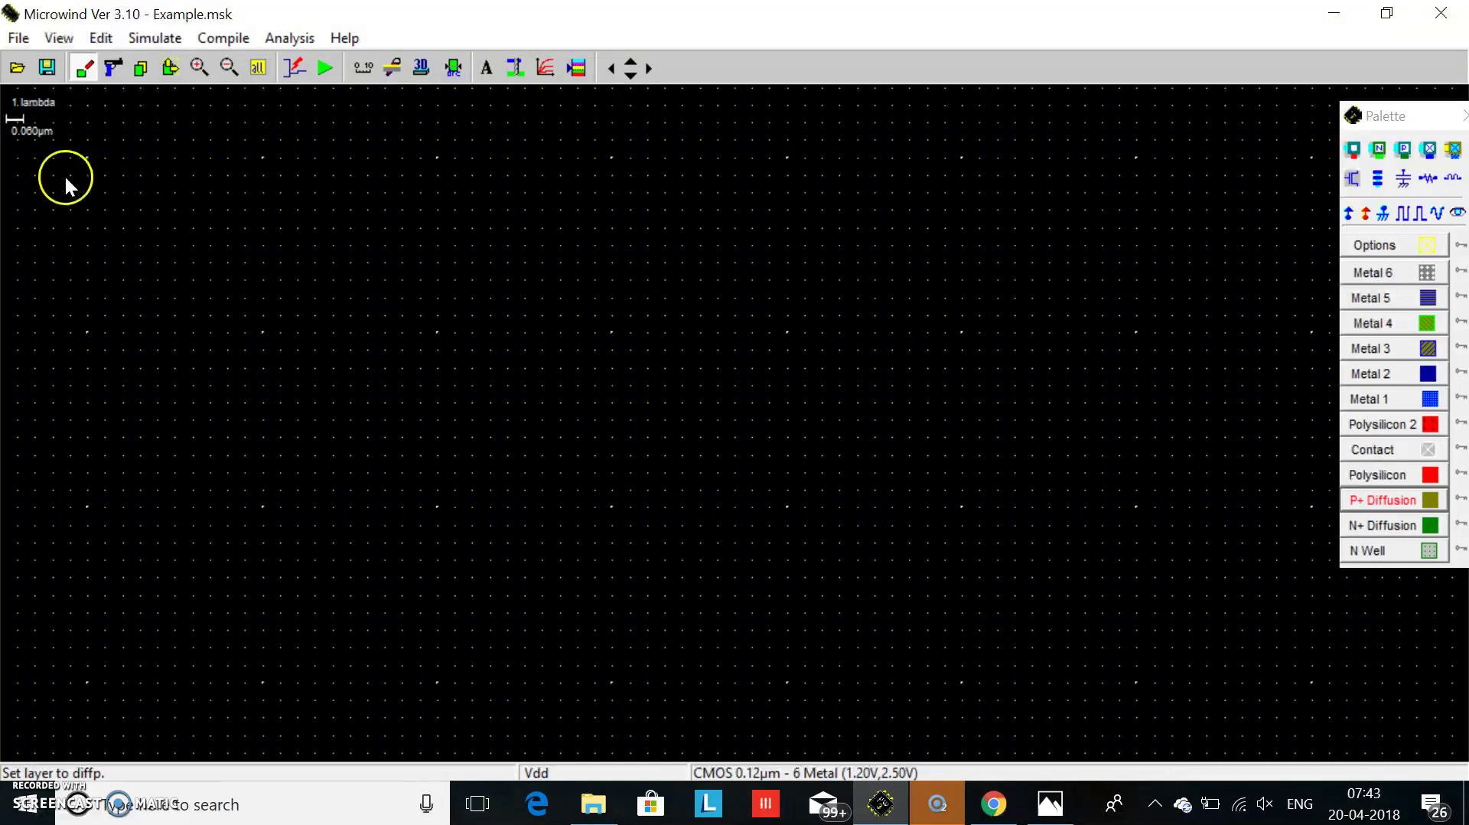
pyautogui.moveTo(71, 176); pyautogui.dragTo(842, 247)
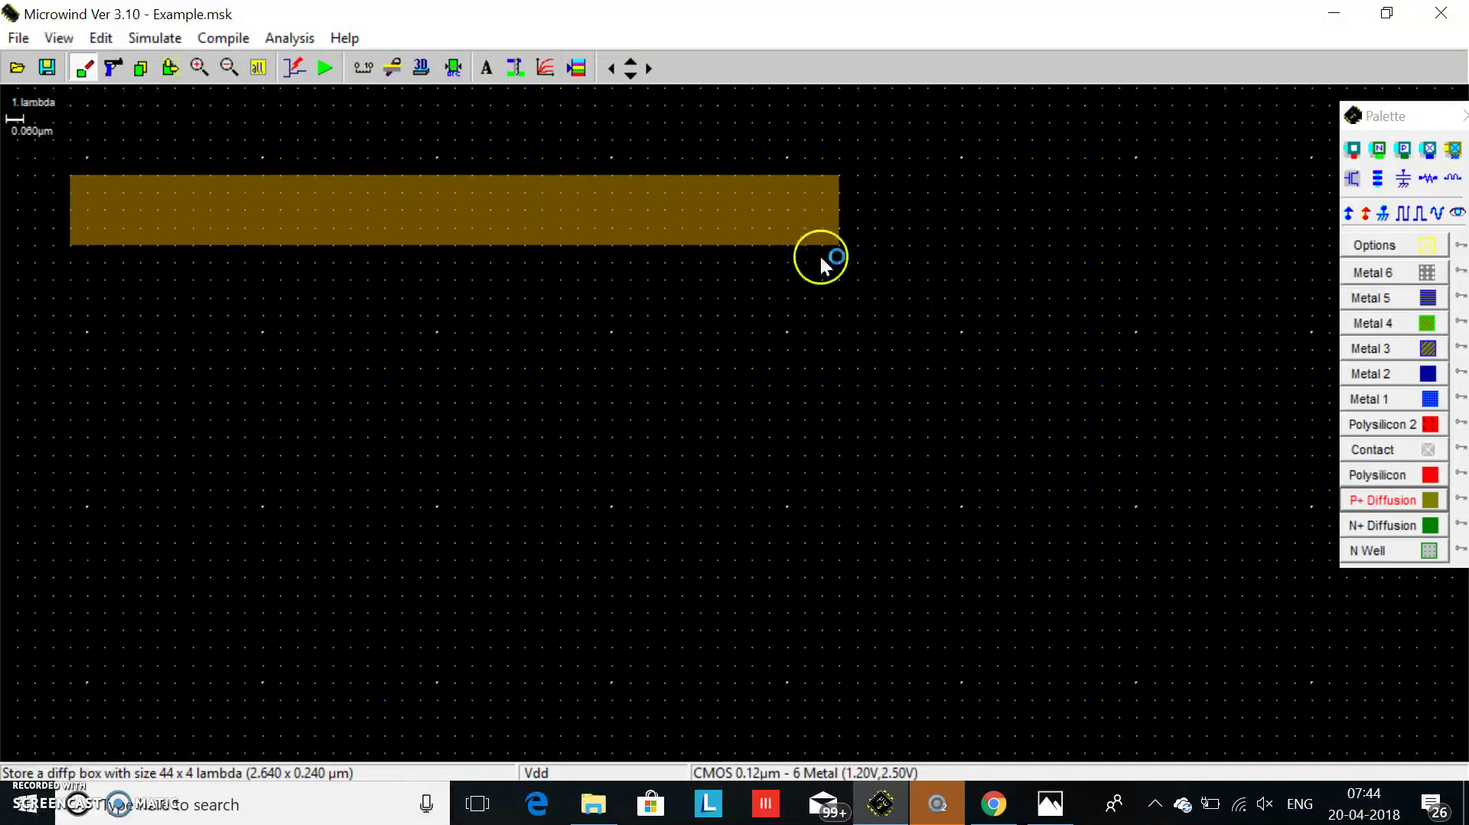
# Draw a vertical Polysilicon spacer of 1 x 30 lambda running down from just beyond the P+ diffusion's lower right corner.
pyautogui.click(1429, 475)
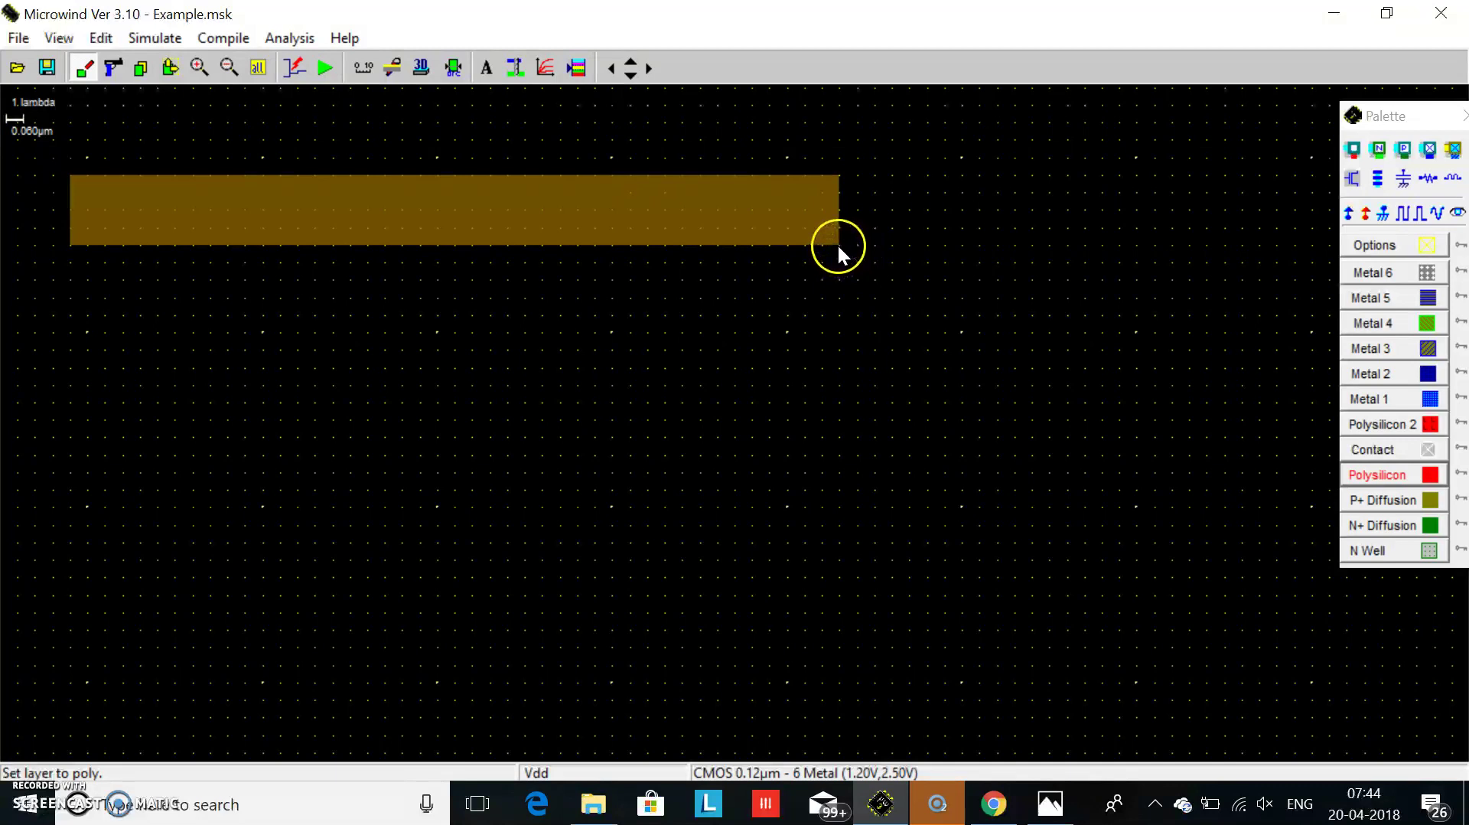
pyautogui.moveTo(856, 245); pyautogui.dragTo(881, 771)
# Draw a 44 x 4 lambda N+ Diffusion box level with the polysilicon spacer's lower end, aligned horizontally with the P+ diffusion.
pyautogui.click(631, 76)
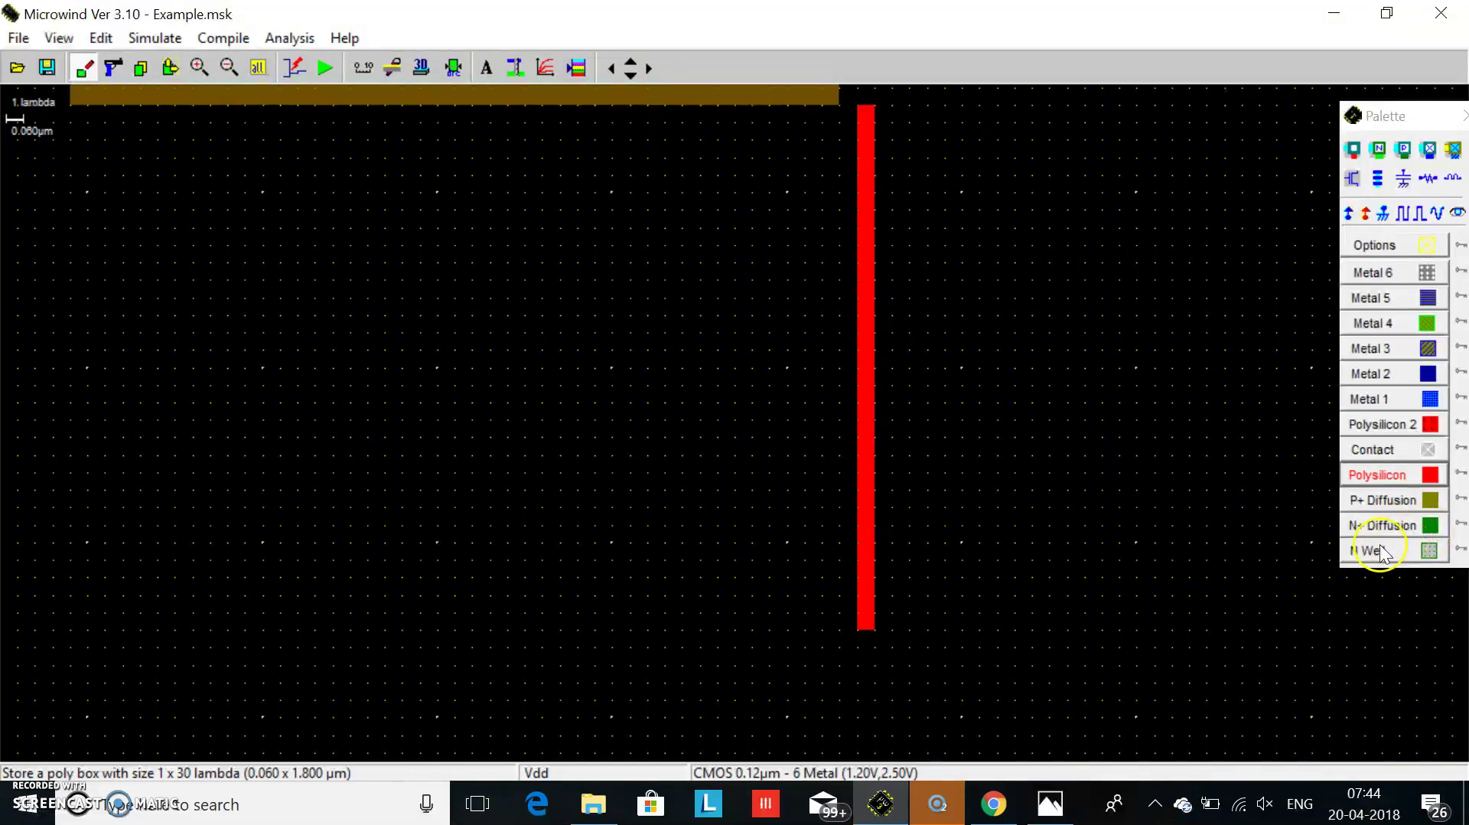
pyautogui.click(1429, 528)
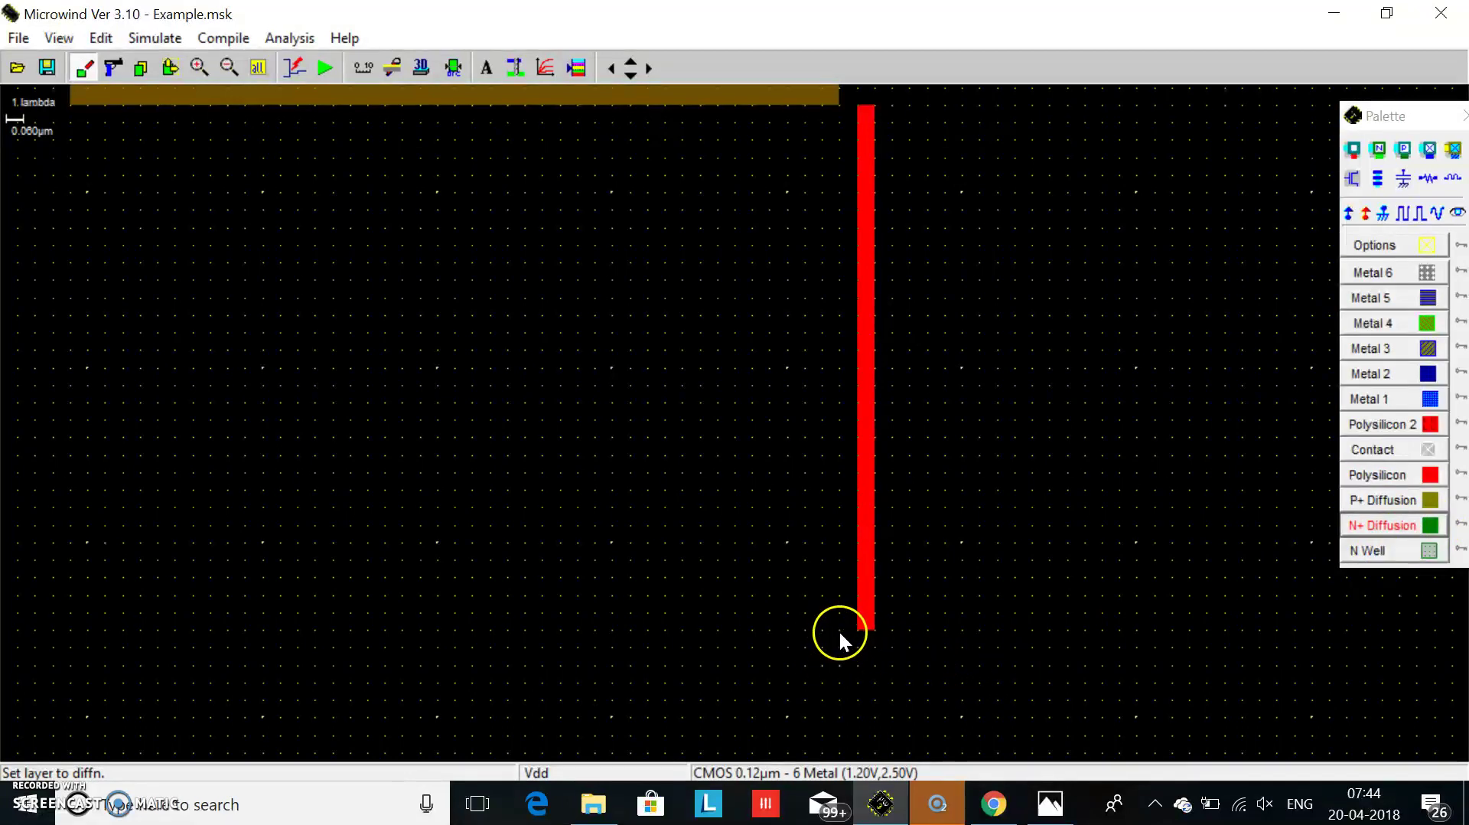
pyautogui.moveTo(837, 629)
pyautogui.mouseDown()
pyautogui.moveTo(822, 704)
pyautogui.moveTo(573, 684)
pyautogui.moveTo(637, 725)
pyautogui.moveTo(454, 700)
pyautogui.moveTo(262, 693)
pyautogui.moveTo(263, 723)
pyautogui.moveTo(186, 696)
pyautogui.moveTo(163, 712)
pyautogui.moveTo(71, 702)
pyautogui.mouseUp()
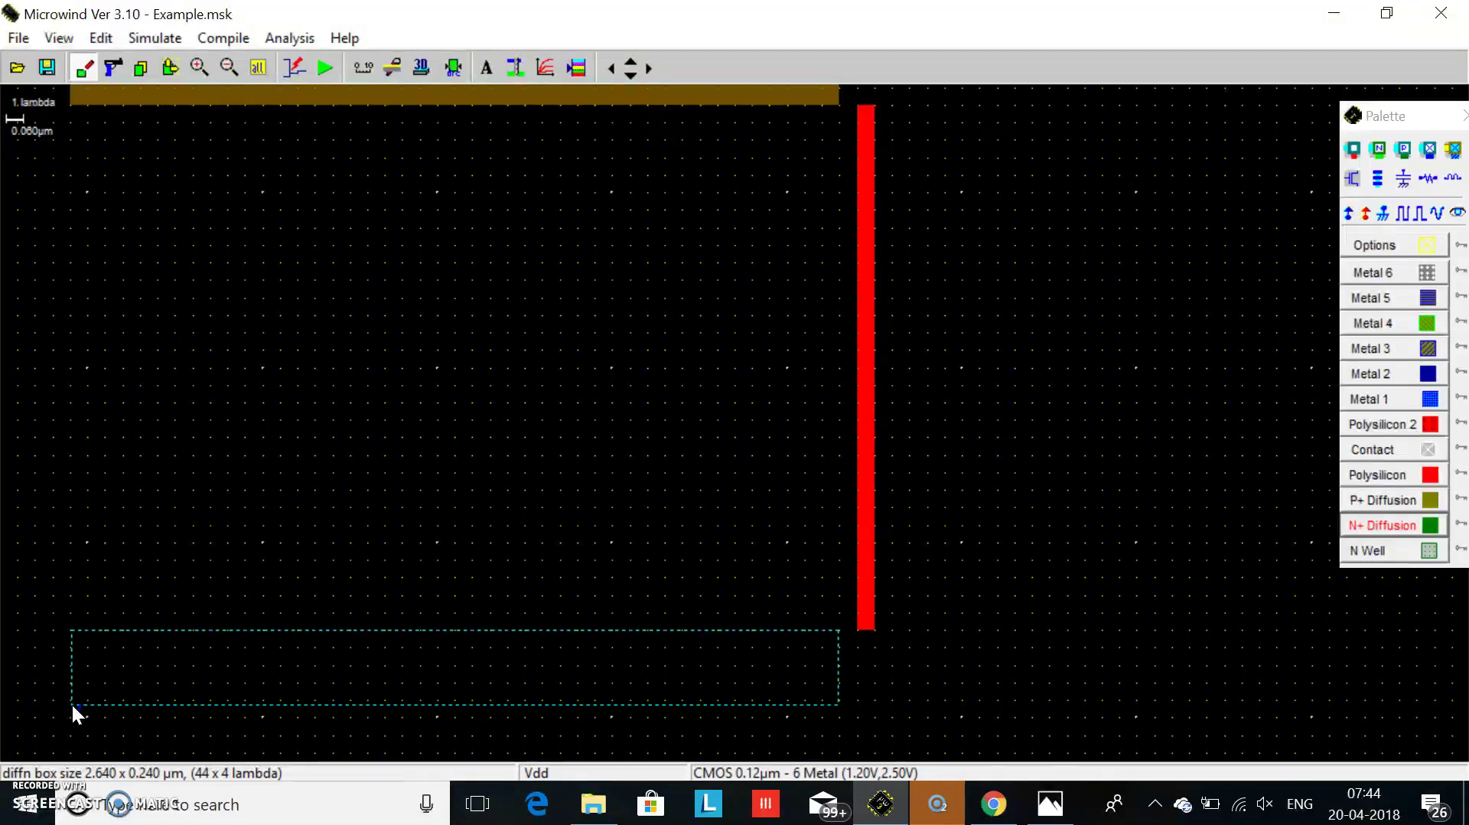
pyautogui.moveTo(71, 702); pyautogui.dragTo(71, 702)
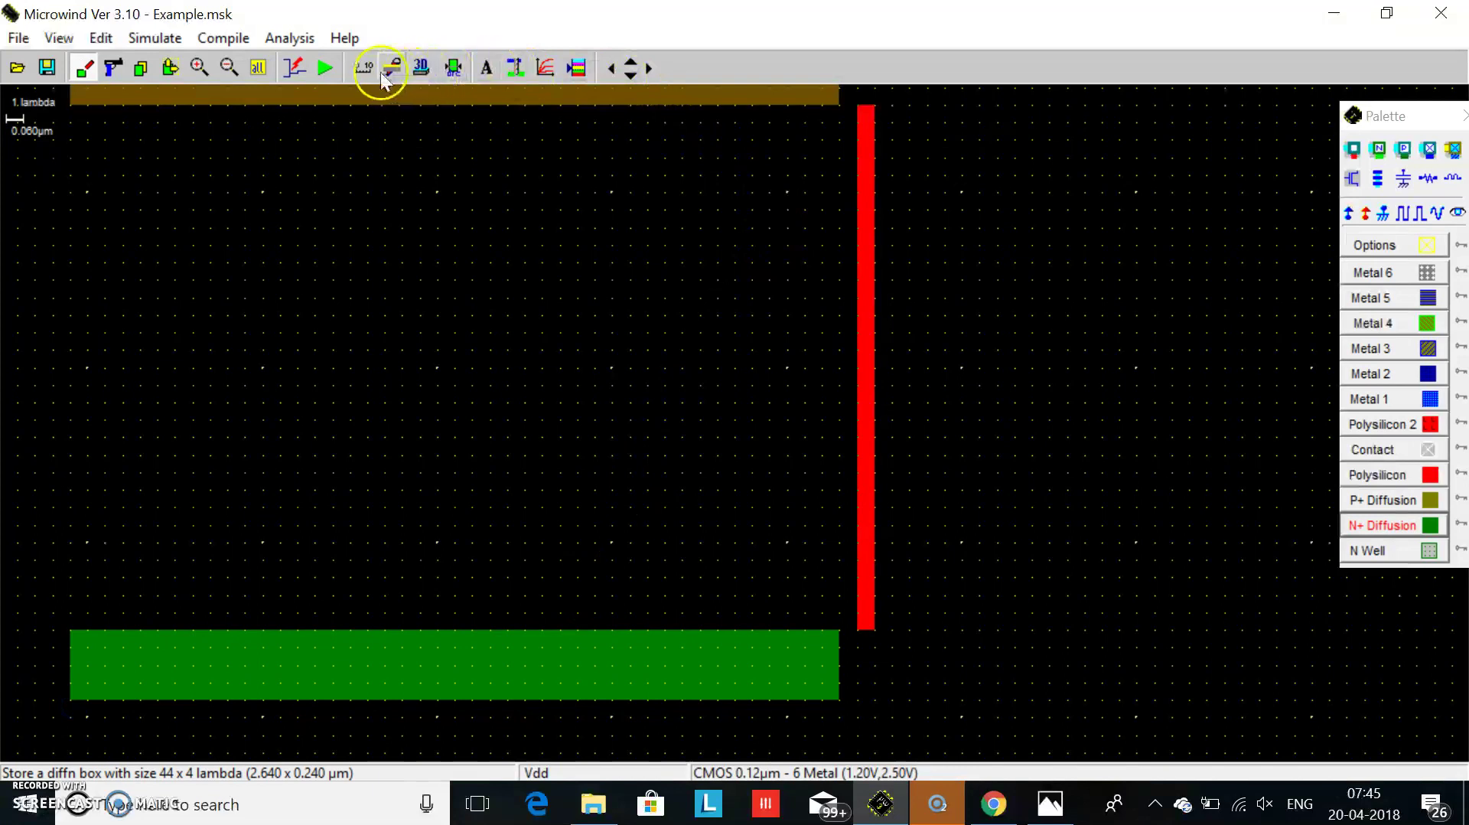
# Delete the vertical polysilicon spacer beside the two diffusion strips.
pyautogui.click(229, 69)
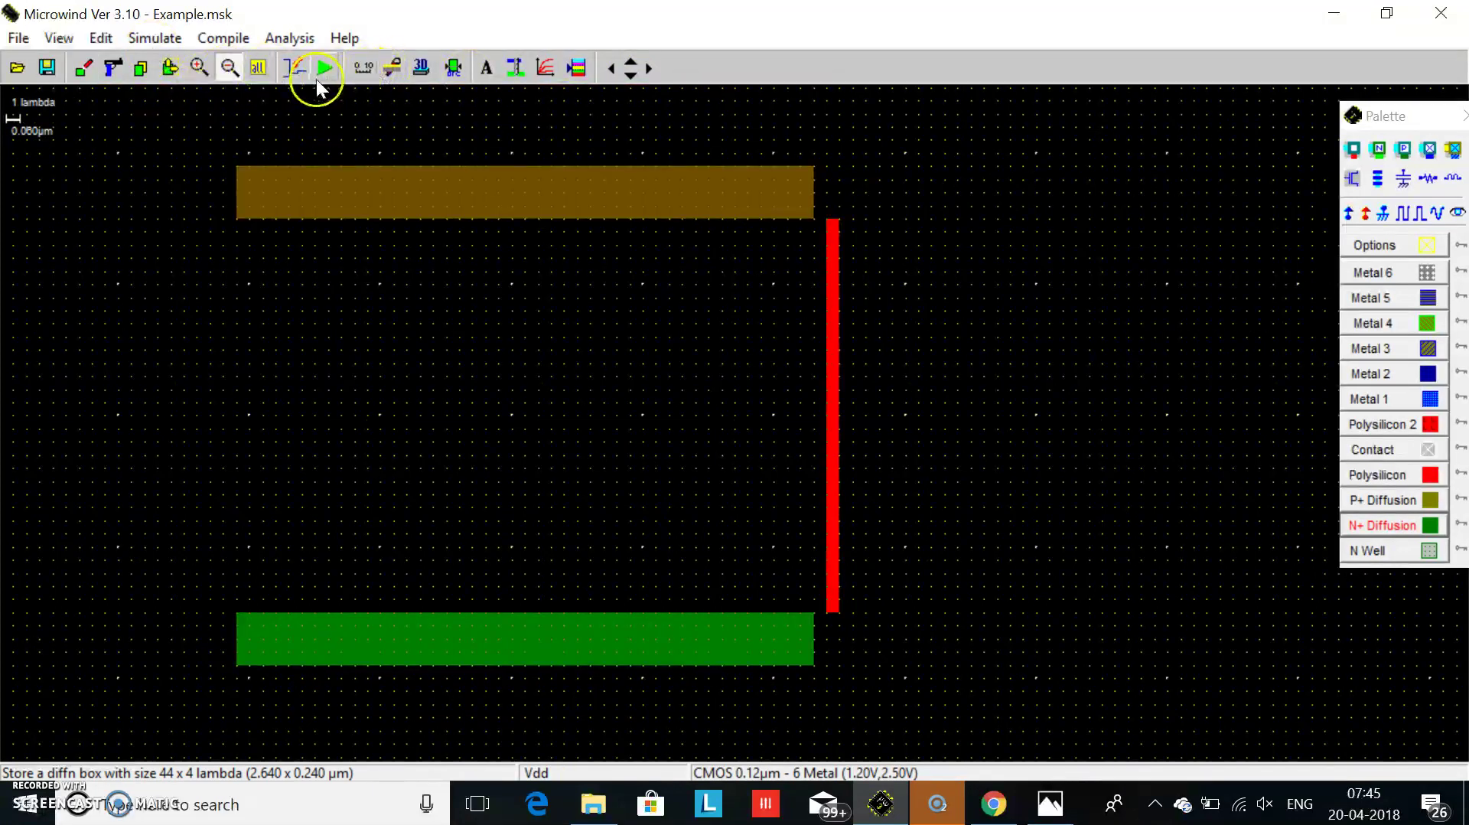
pyautogui.click(115, 68)
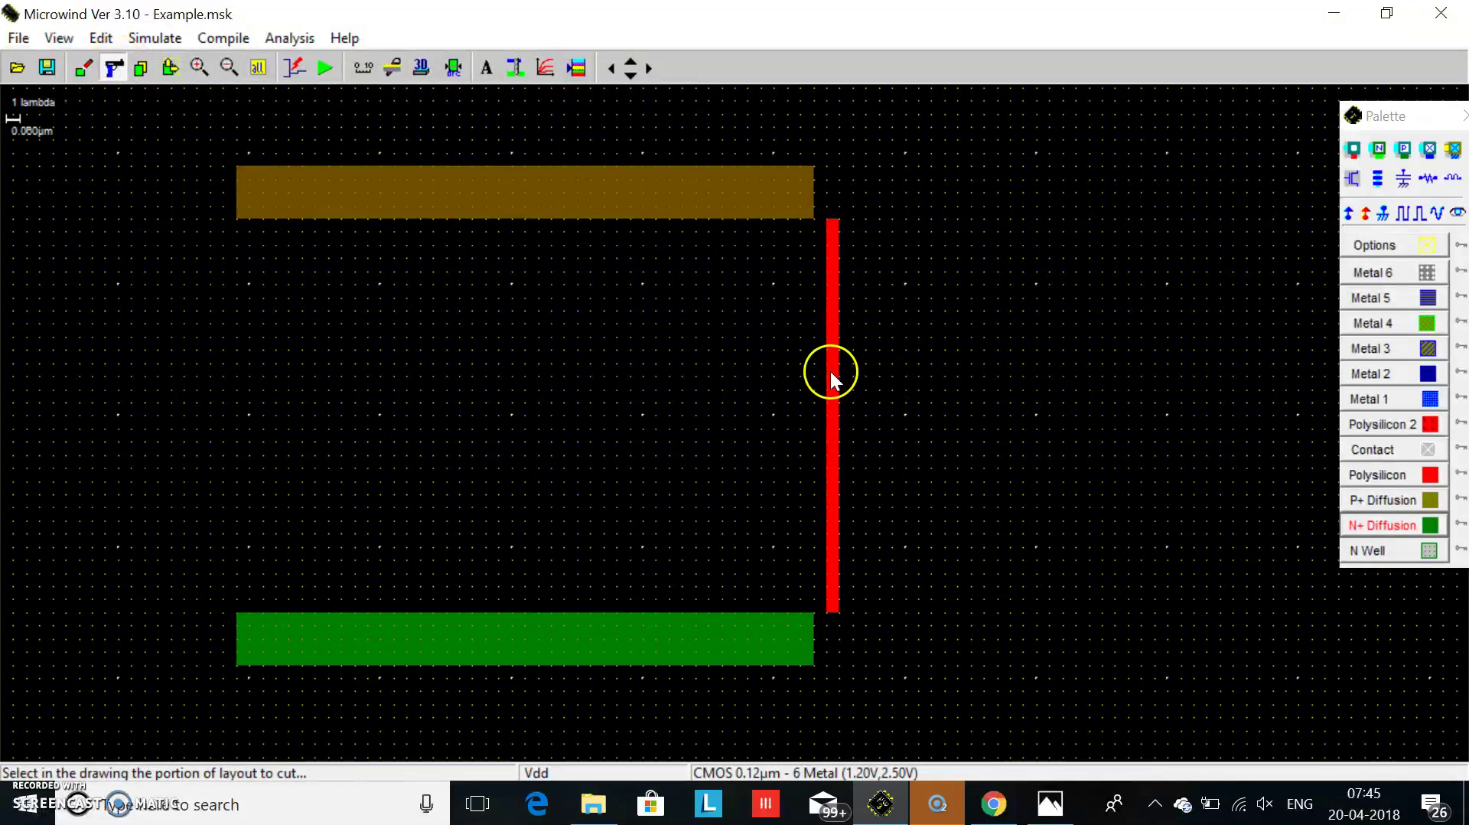
pyautogui.click(833, 372)
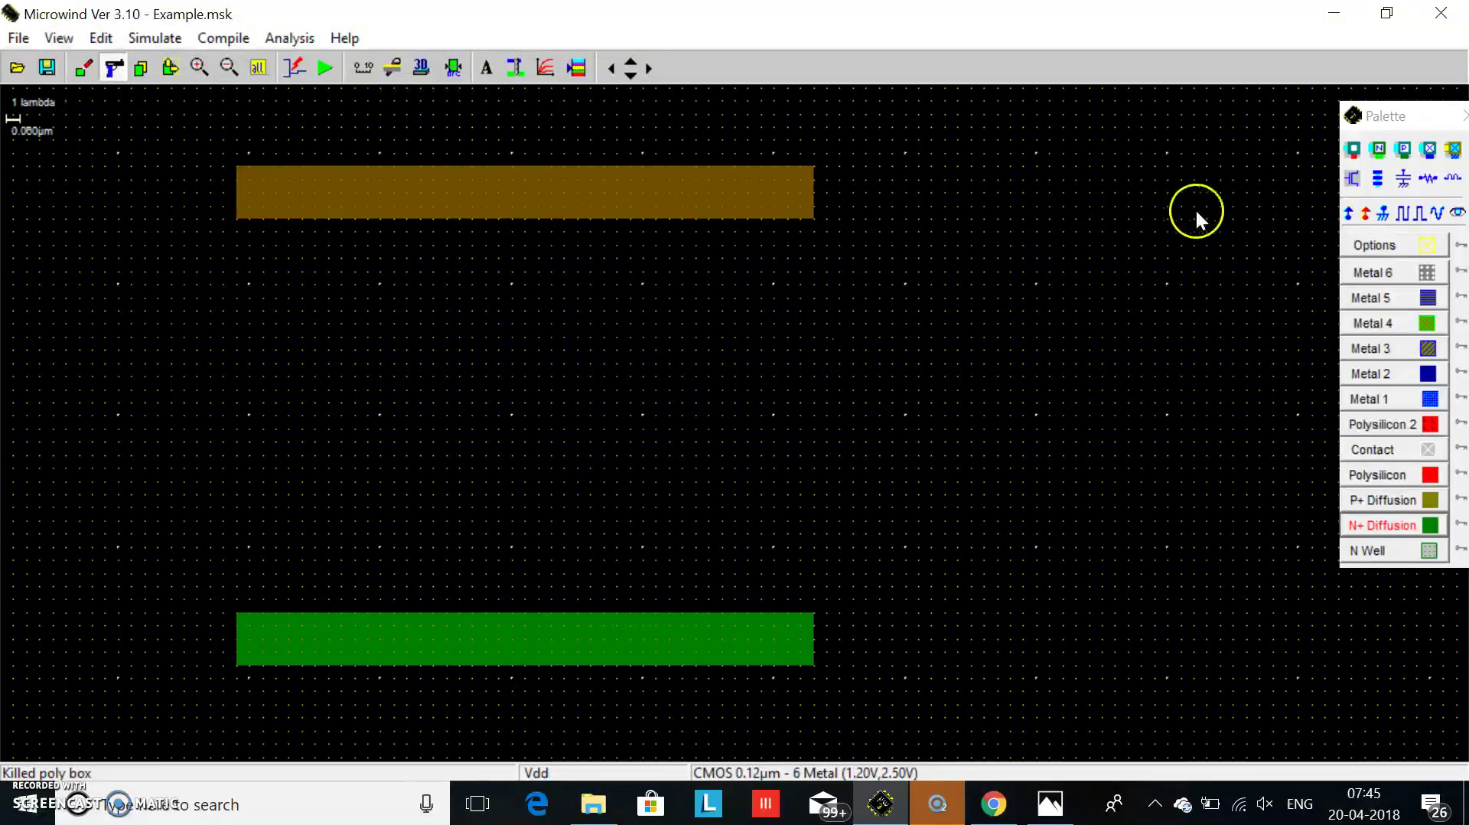
# Place P+ diffusion/metal contacts at the left and right ends of the P+ diffusion strip.
pyautogui.click(1402, 157)
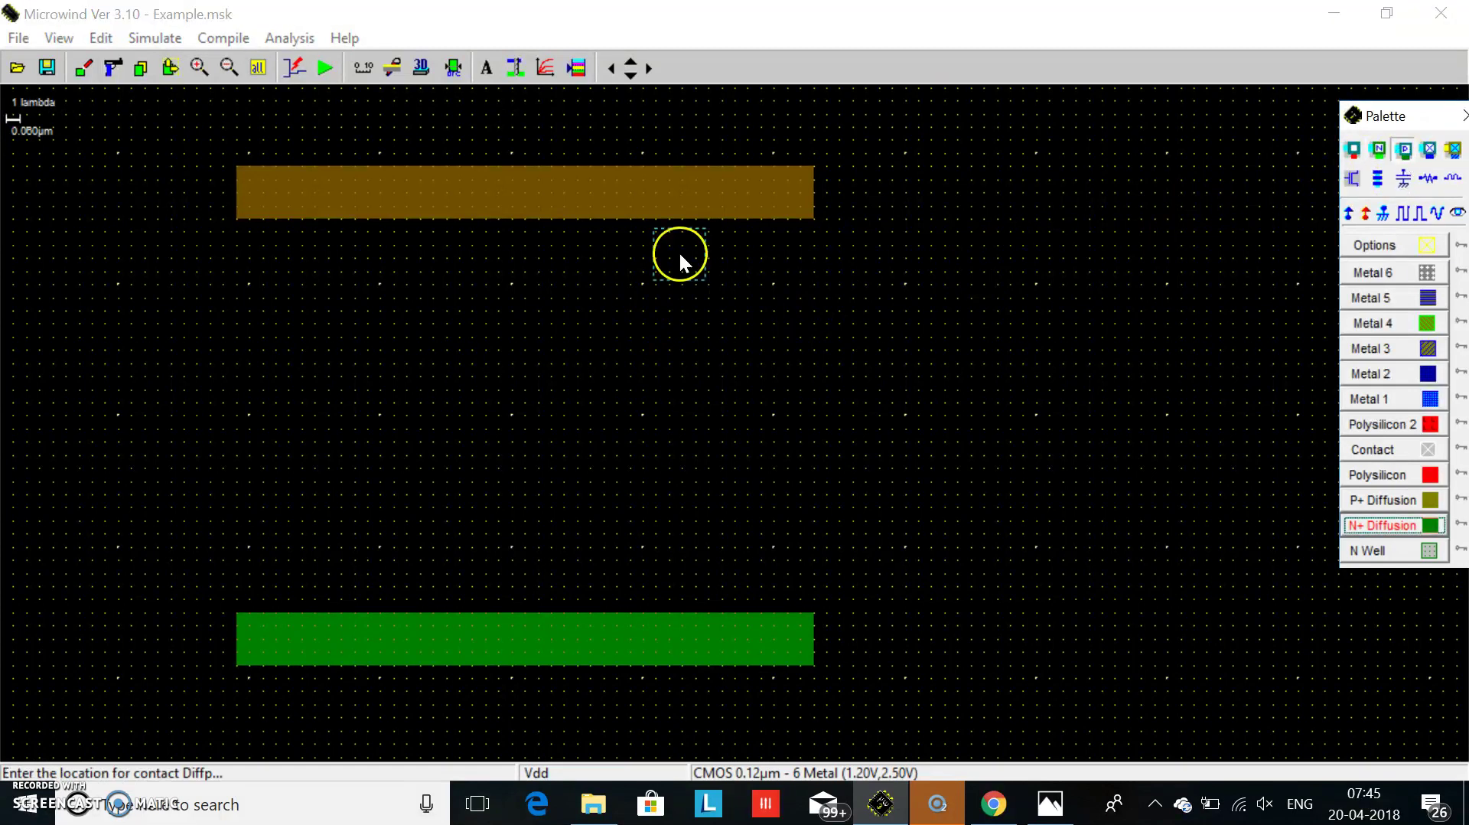
pyautogui.click(265, 190)
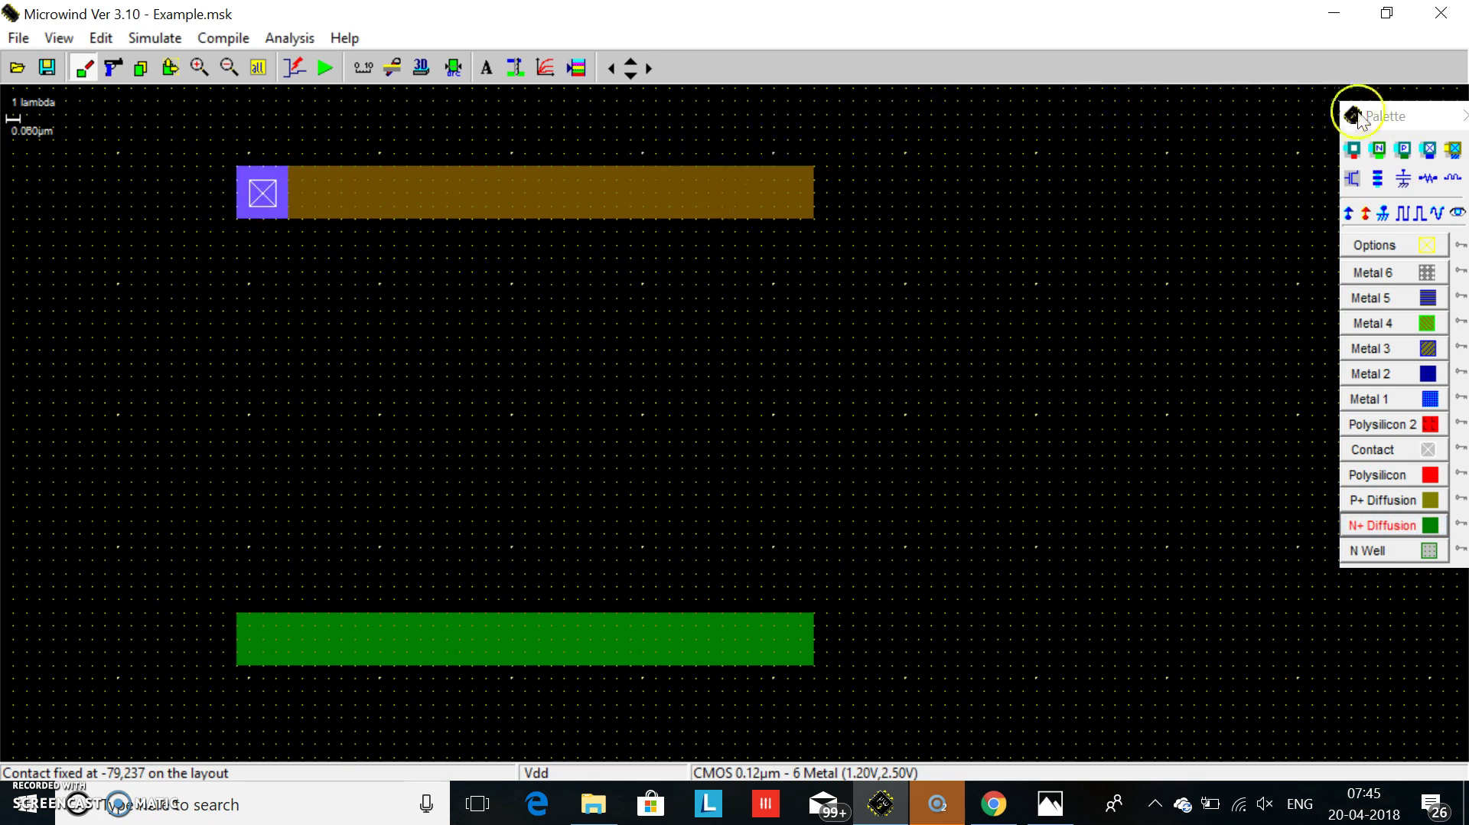
pyautogui.click(784, 191)
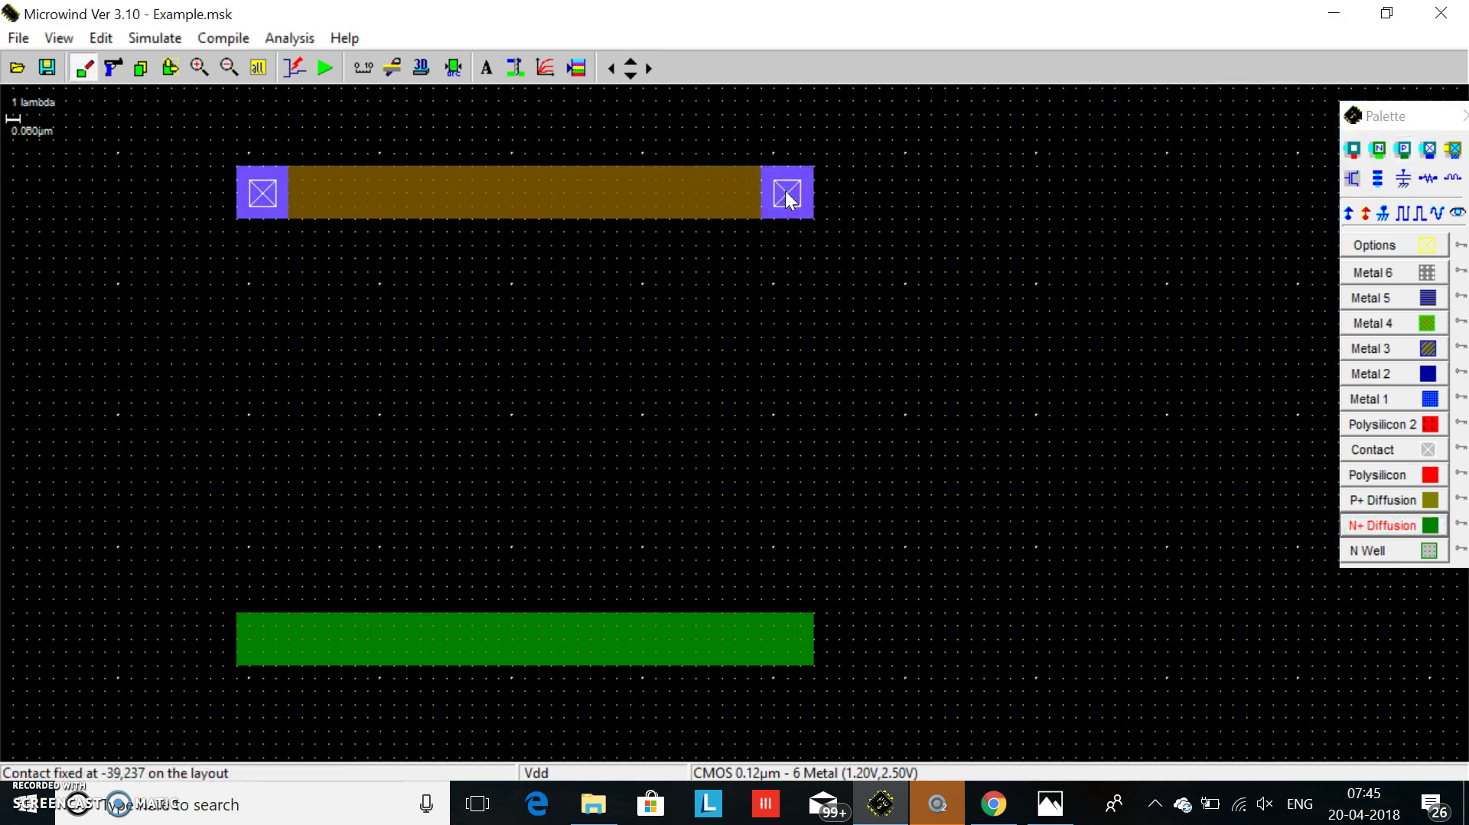
# Place N+ diffusion/metal contacts at the left and right ends of the N+ diffusion strip.
pyautogui.click(1380, 150)
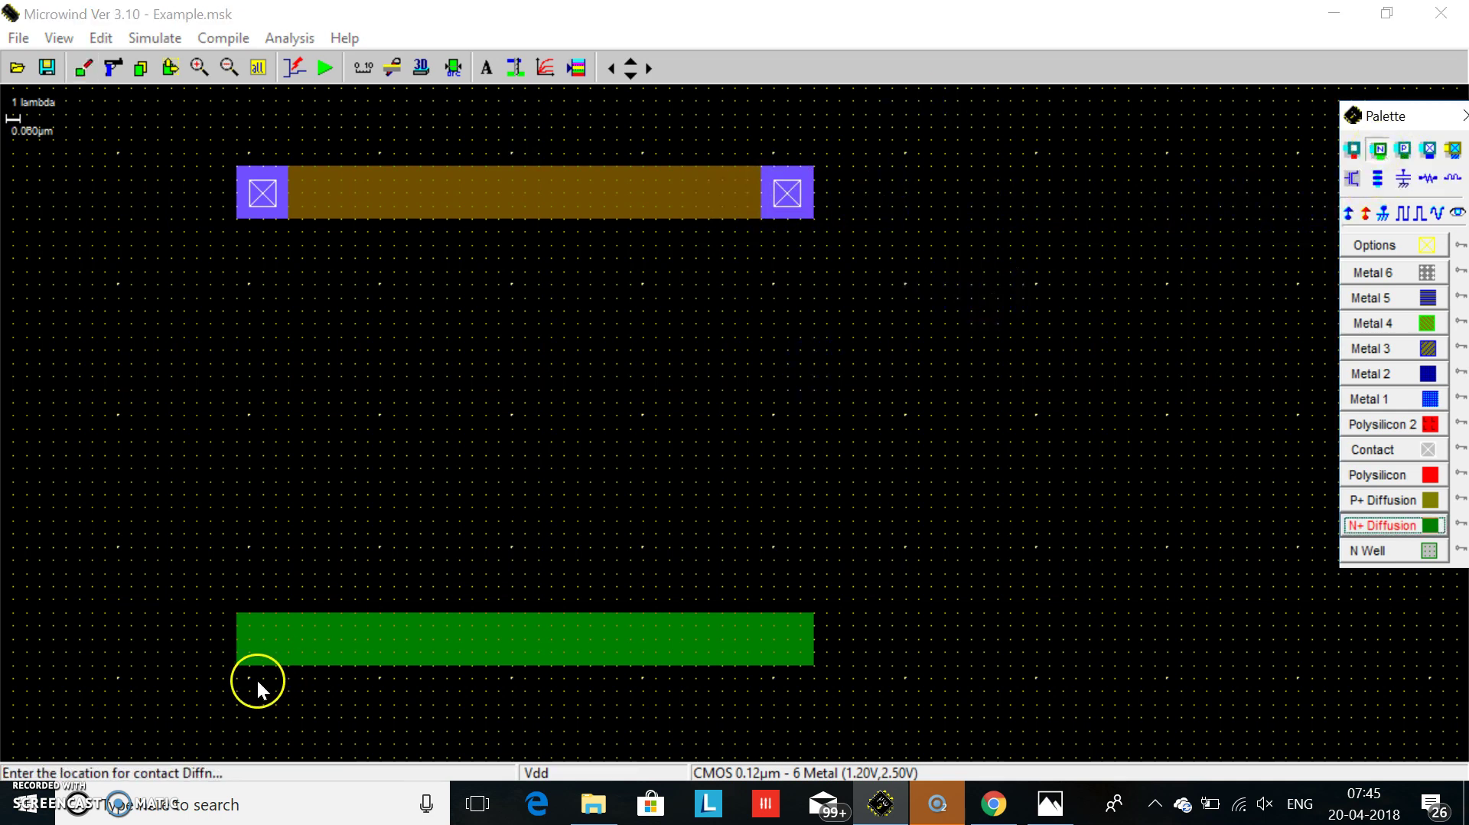
pyautogui.click(262, 640)
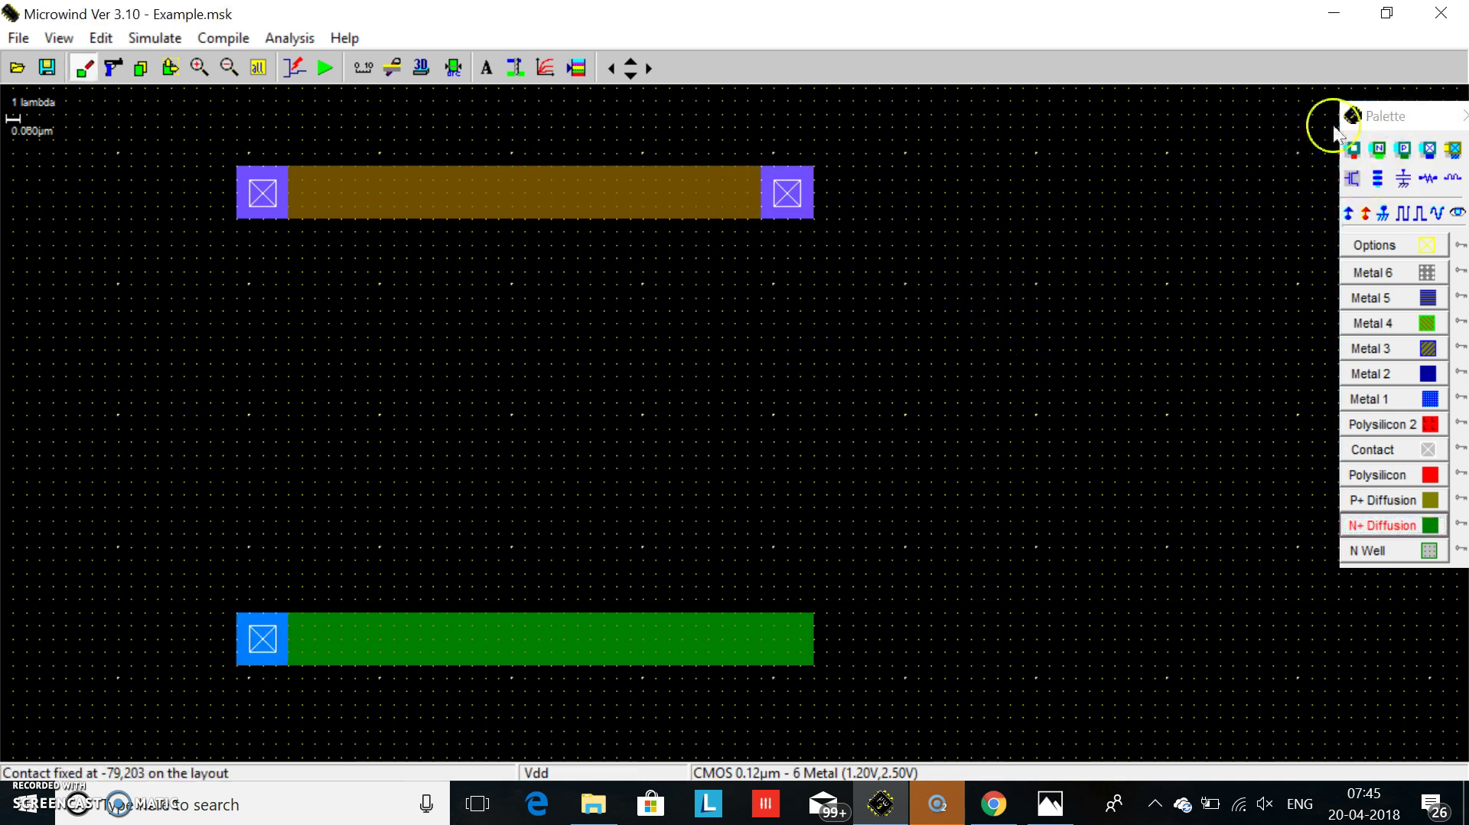
pyautogui.click(1379, 150)
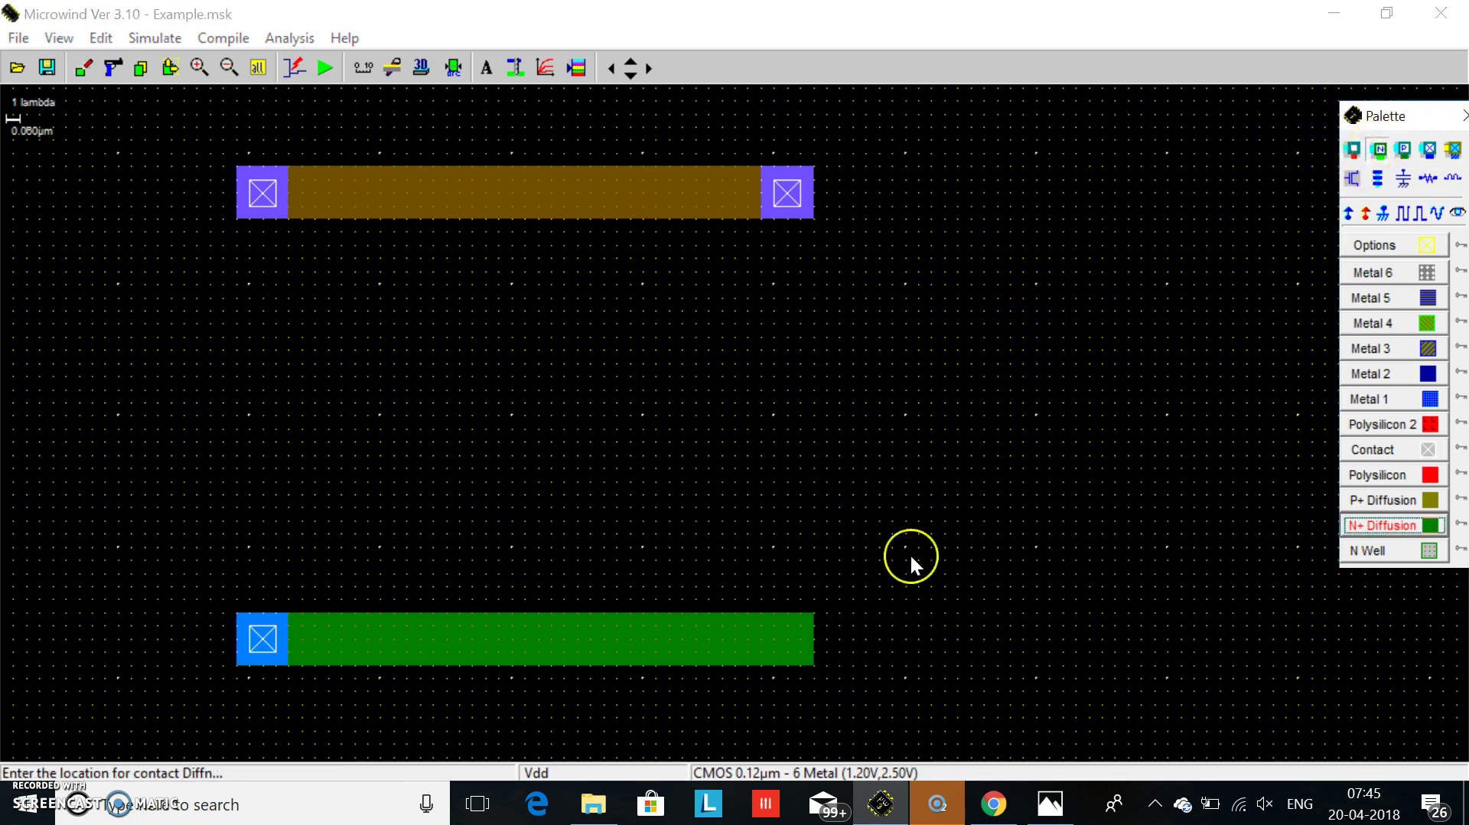
pyautogui.click(787, 640)
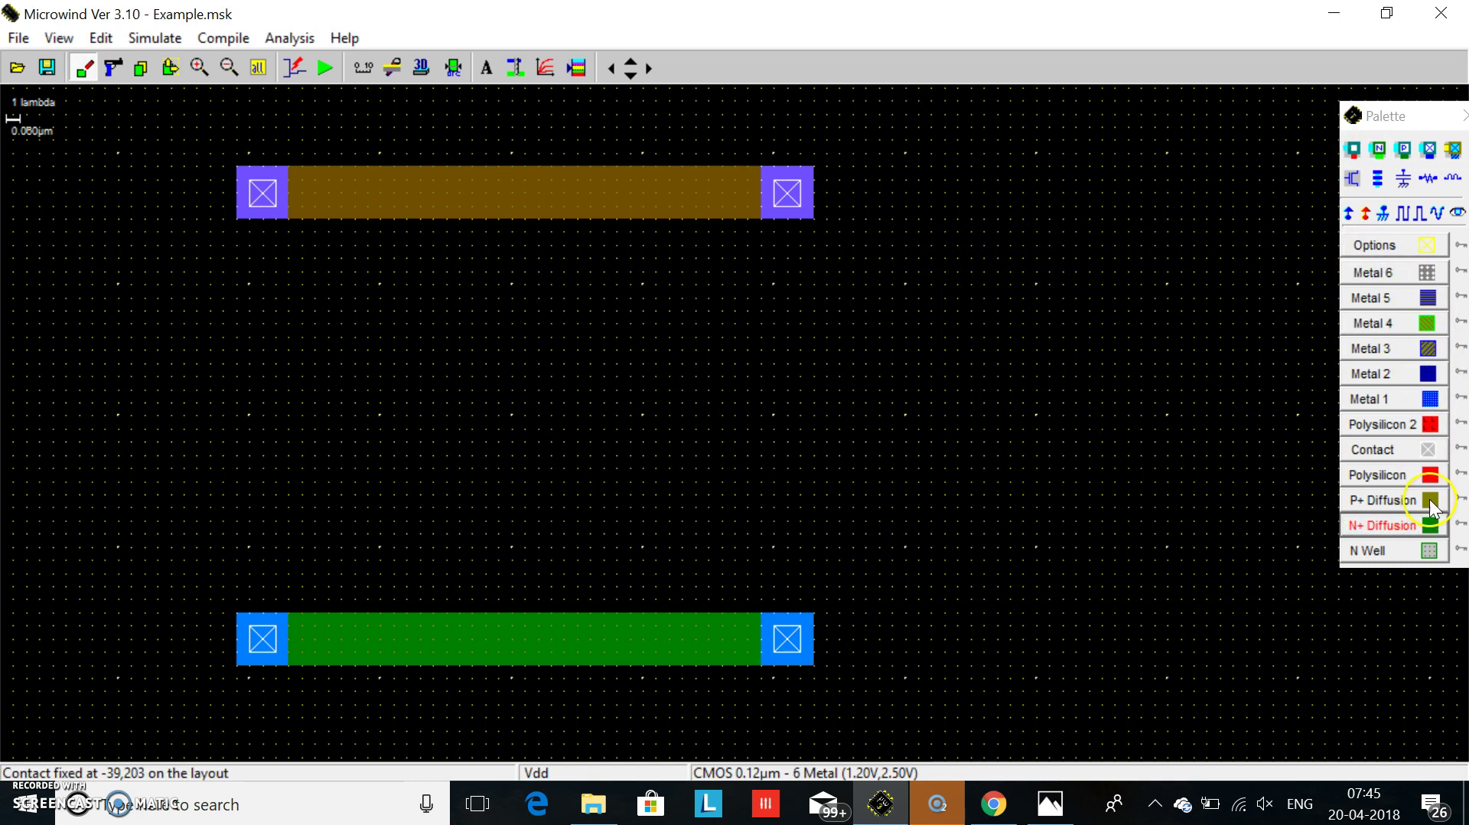
# Draw two vertical 2 x 44 lambda Polysilicon gates crossing both diffusion strips, one beside the left contacts and one beside the right contacts.
pyautogui.click(1429, 474)
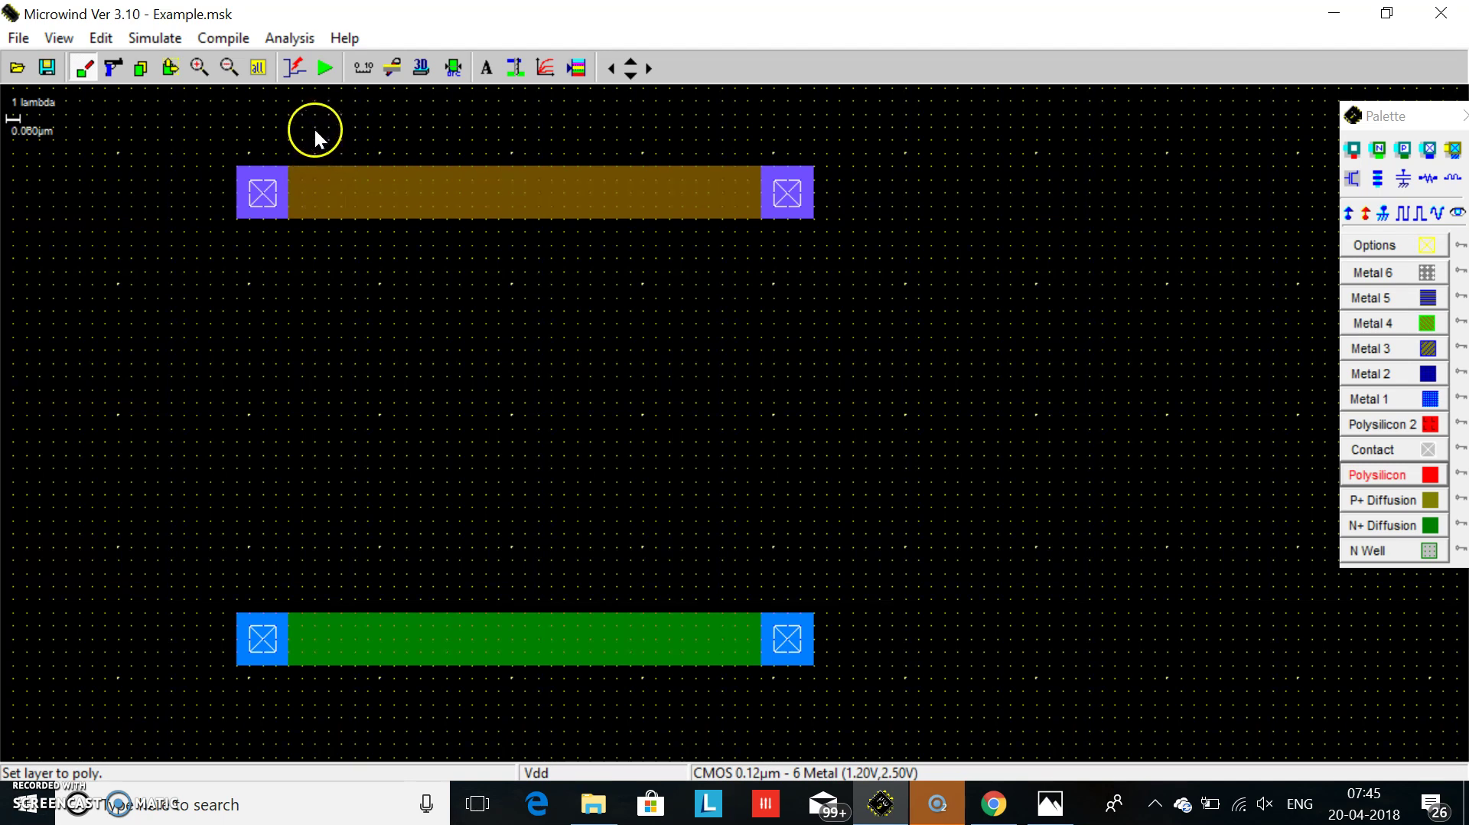
pyautogui.moveTo(313, 126); pyautogui.dragTo(343, 703)
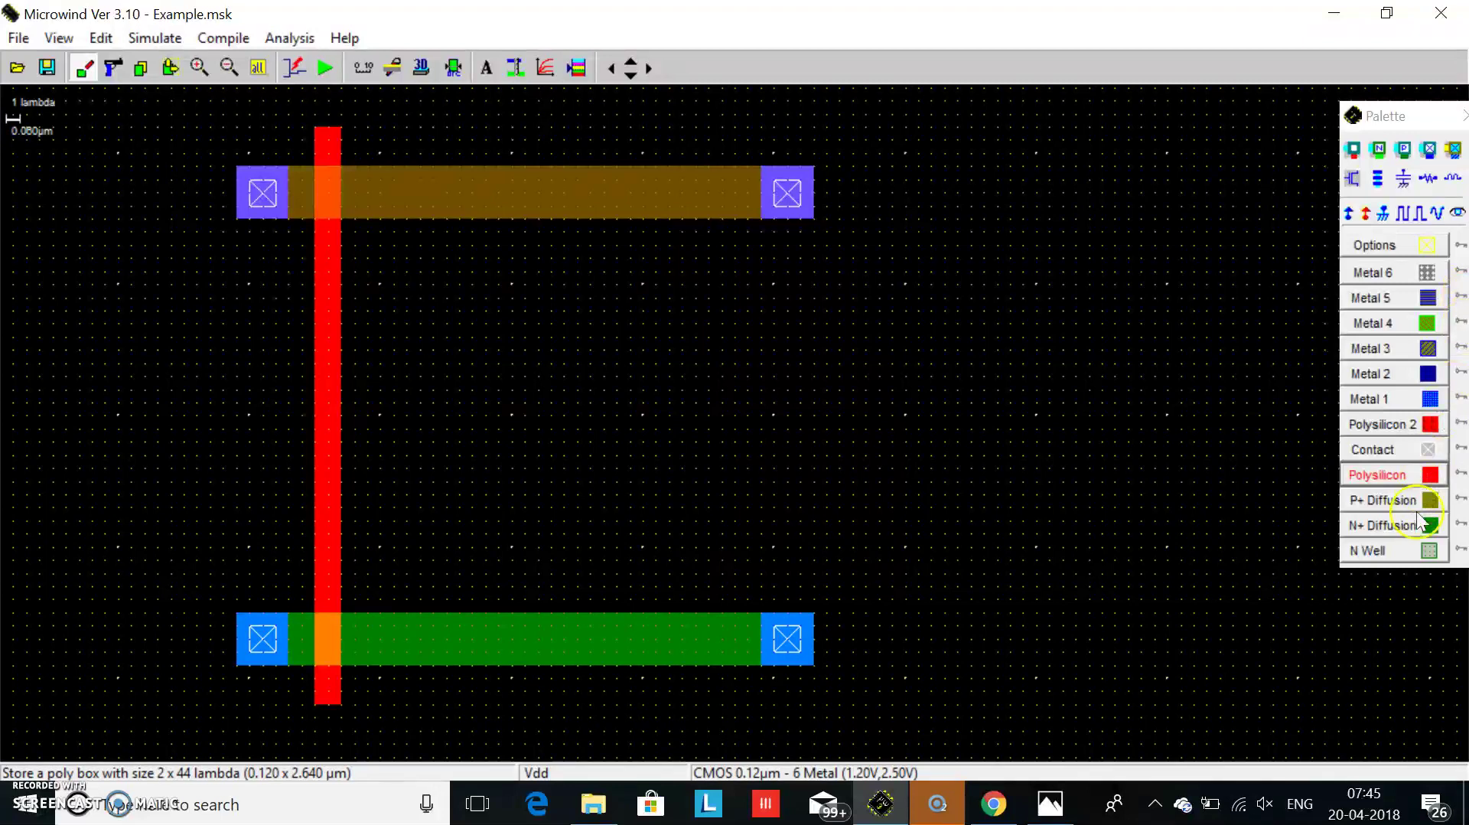
pyautogui.click(1428, 485)
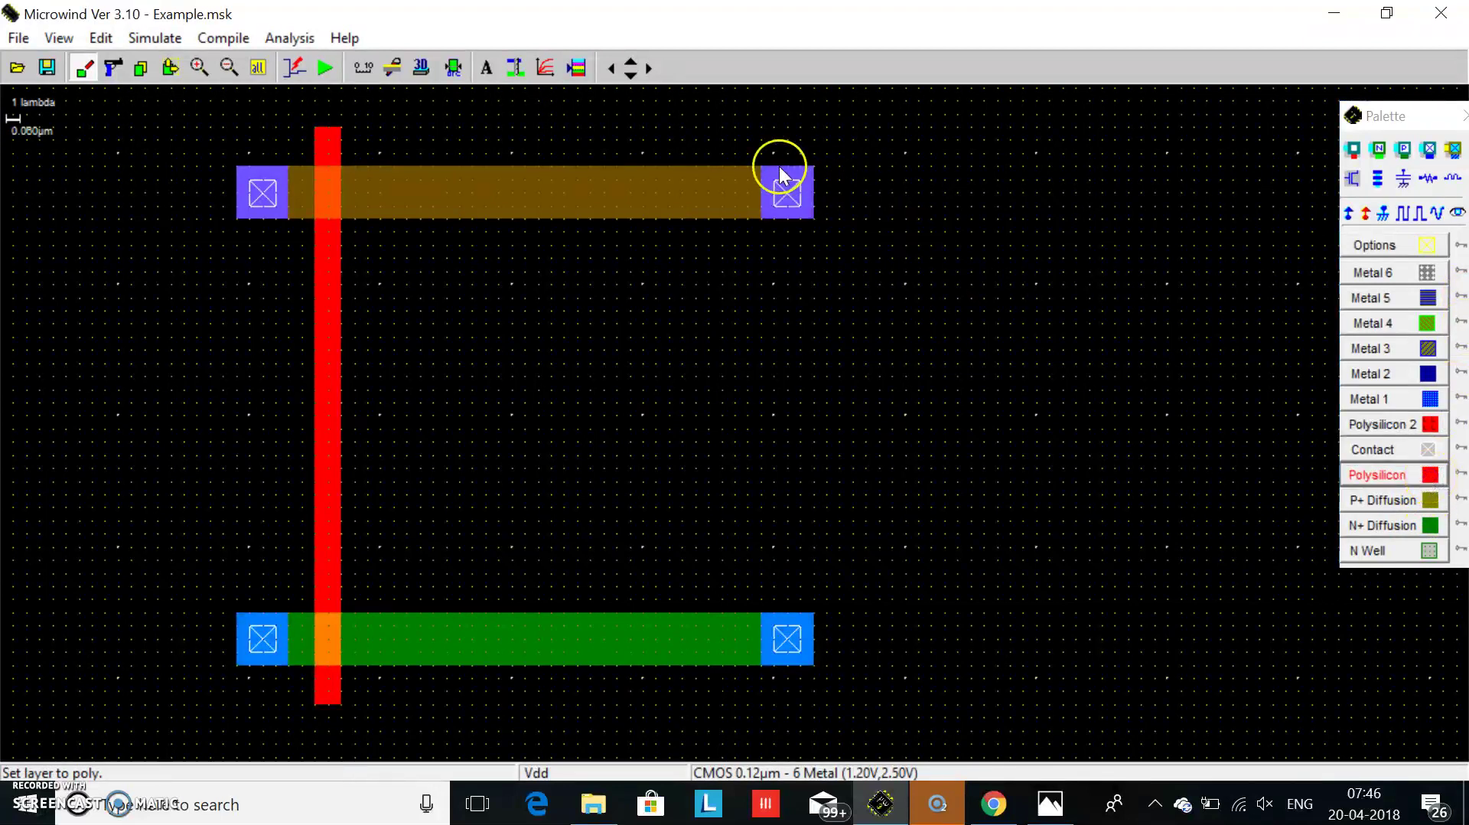
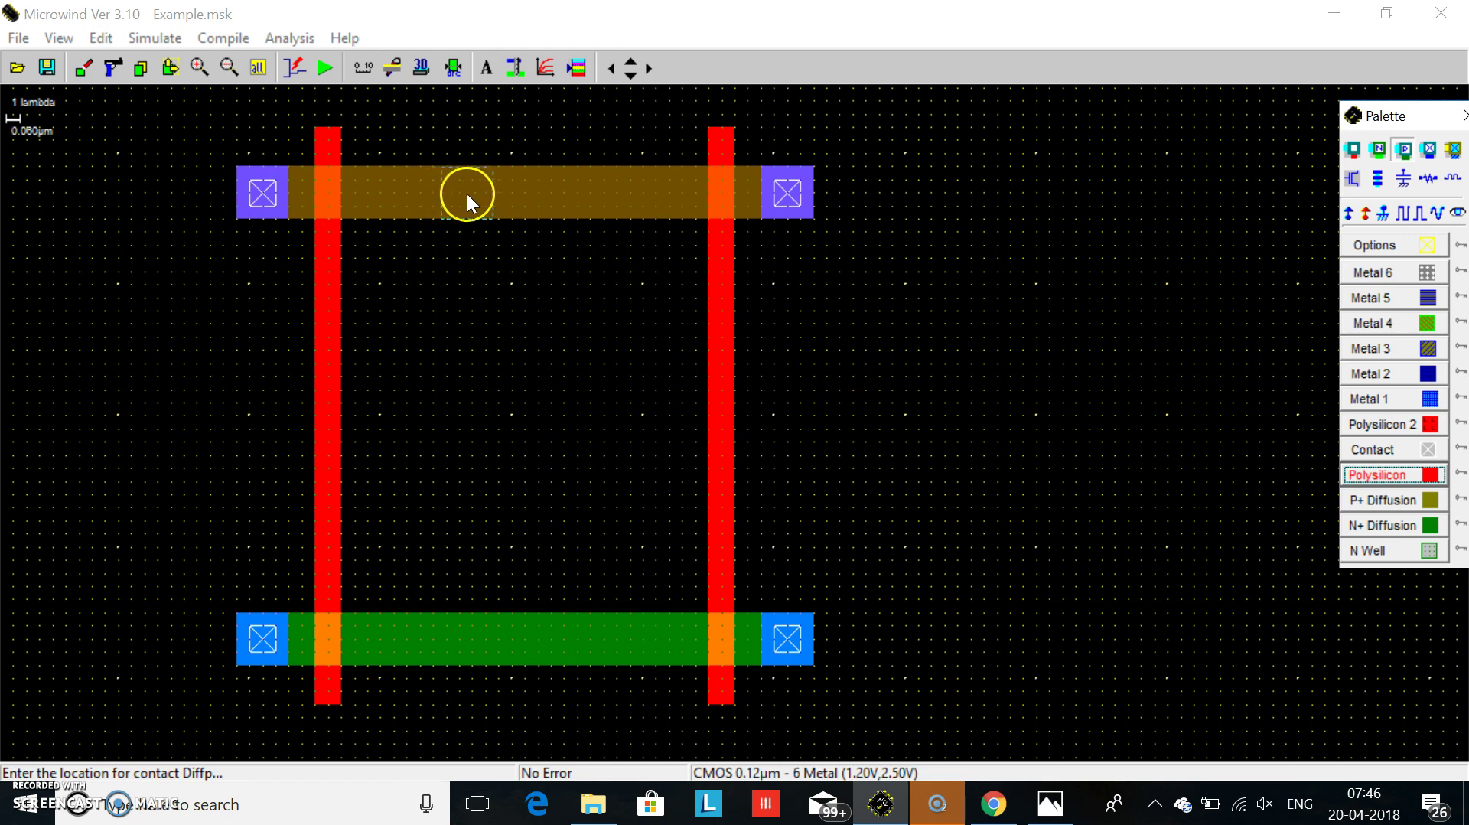
# Place a P+ diffusion contact at the middle of the P+ strip and draw a 3 x 21 lambda Metal 1 box down from it.
pyautogui.click(525, 201)
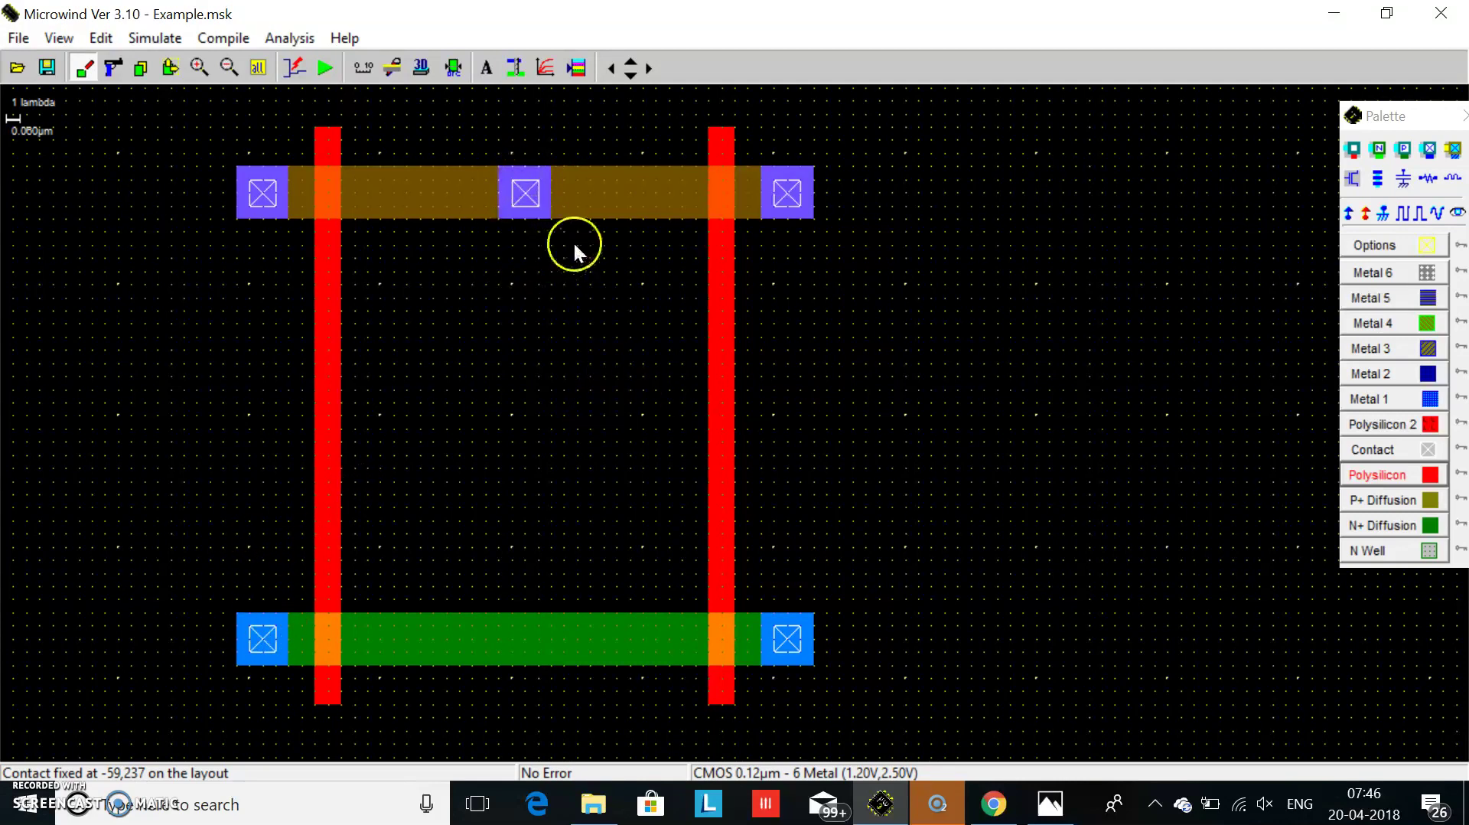
pyautogui.click(1429, 399)
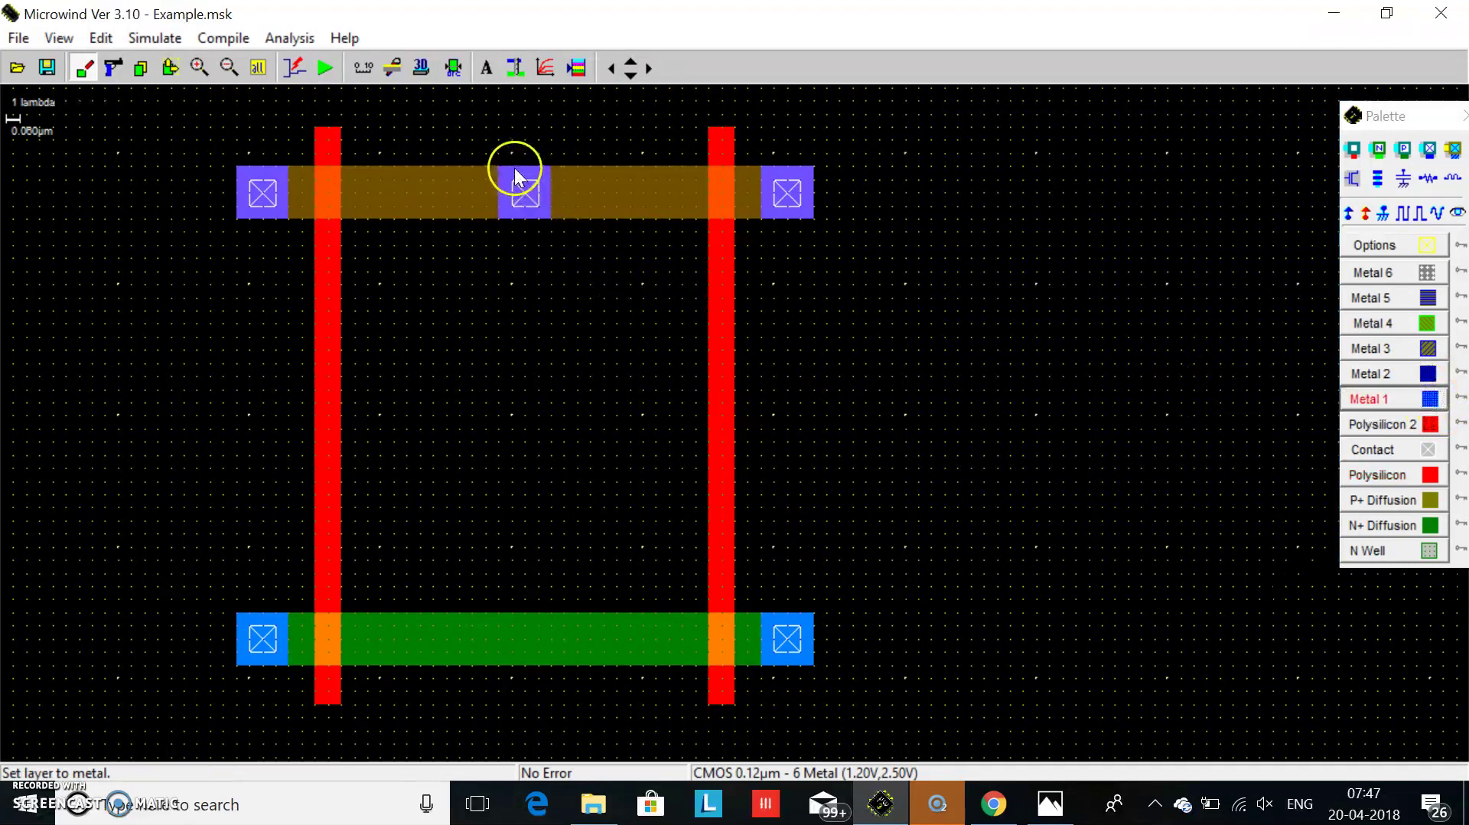
pyautogui.moveTo(514, 168); pyautogui.dragTo(552, 439)
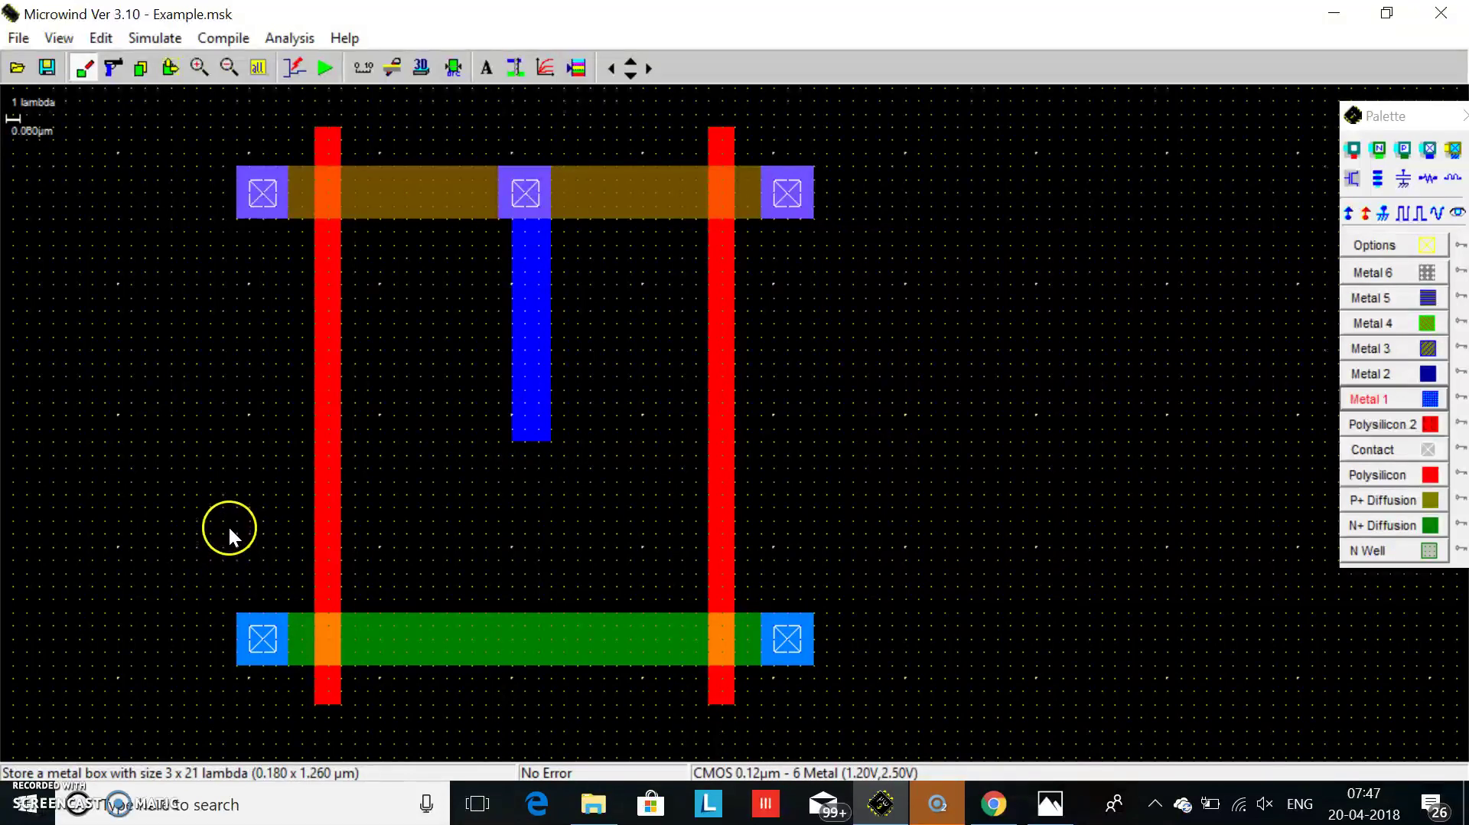
# Complete the 3-lambda-wide Metal 1 route from the middle P+ contact to the left N+ contact and run the design rule check.
pyautogui.moveTo(236, 508); pyautogui.dragTo(277, 661)
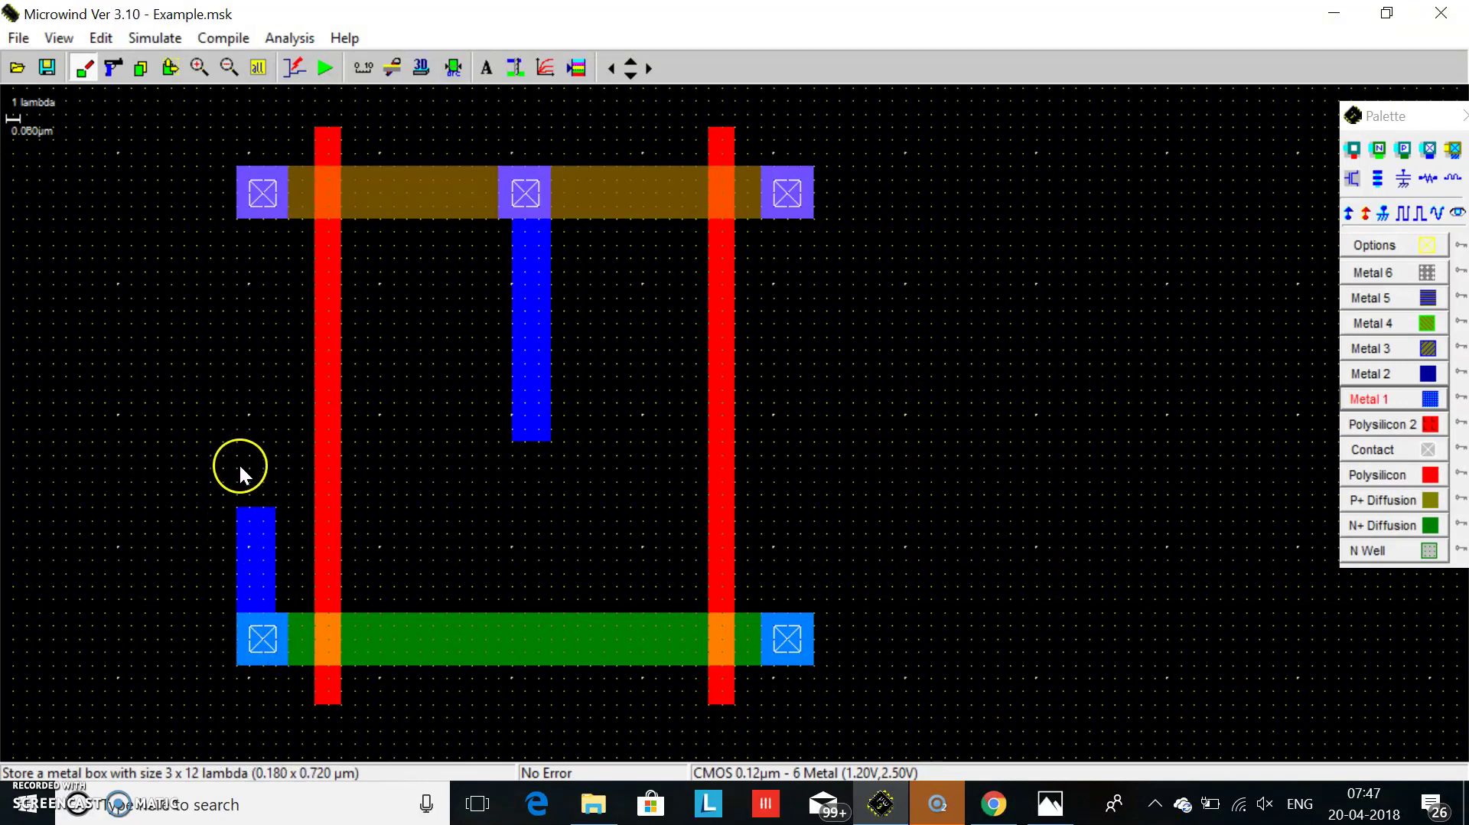
pyautogui.moveTo(236, 457); pyautogui.dragTo(556, 491)
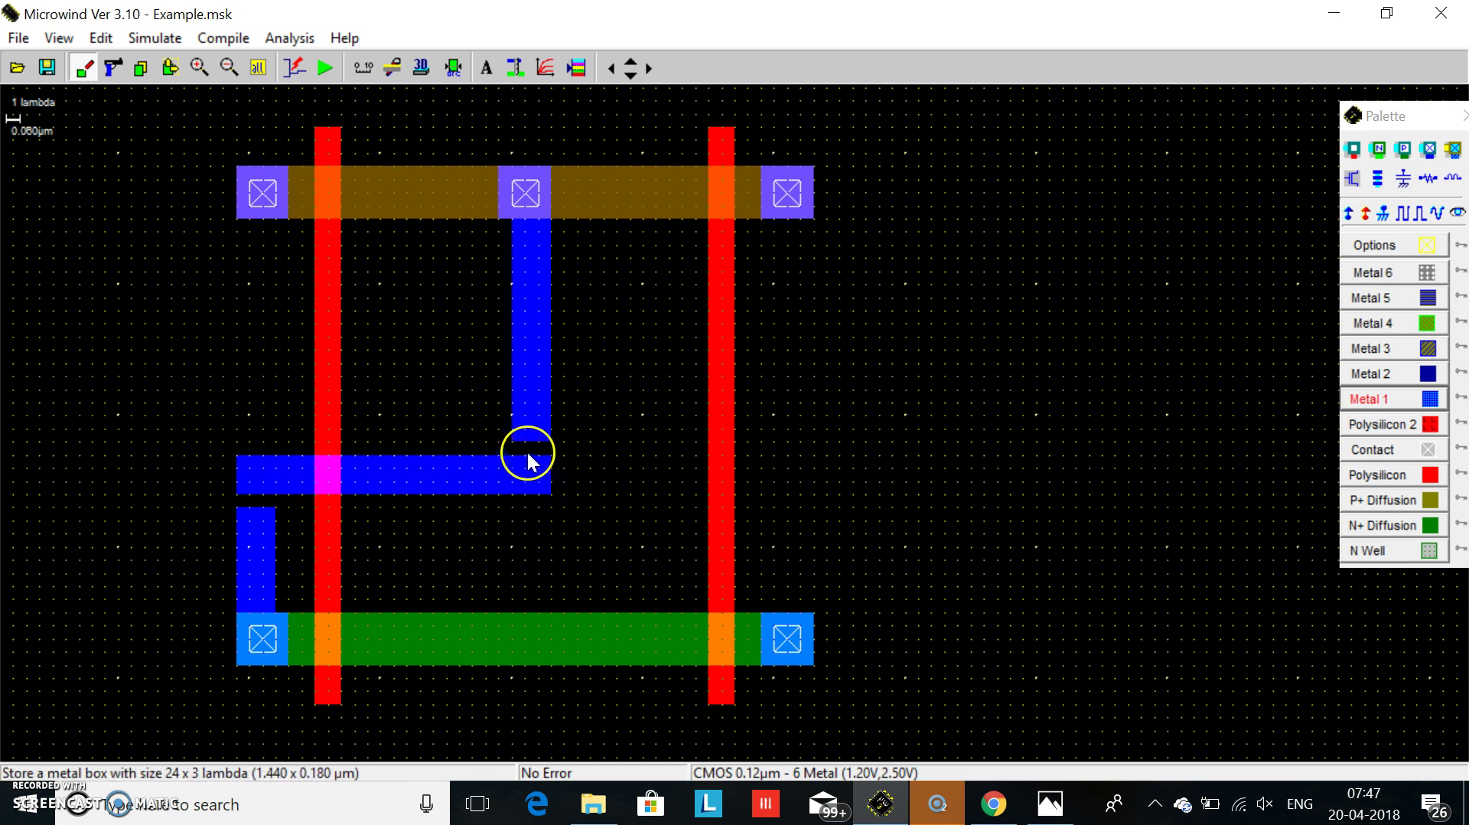
pyautogui.moveTo(511, 438); pyautogui.dragTo(550, 462)
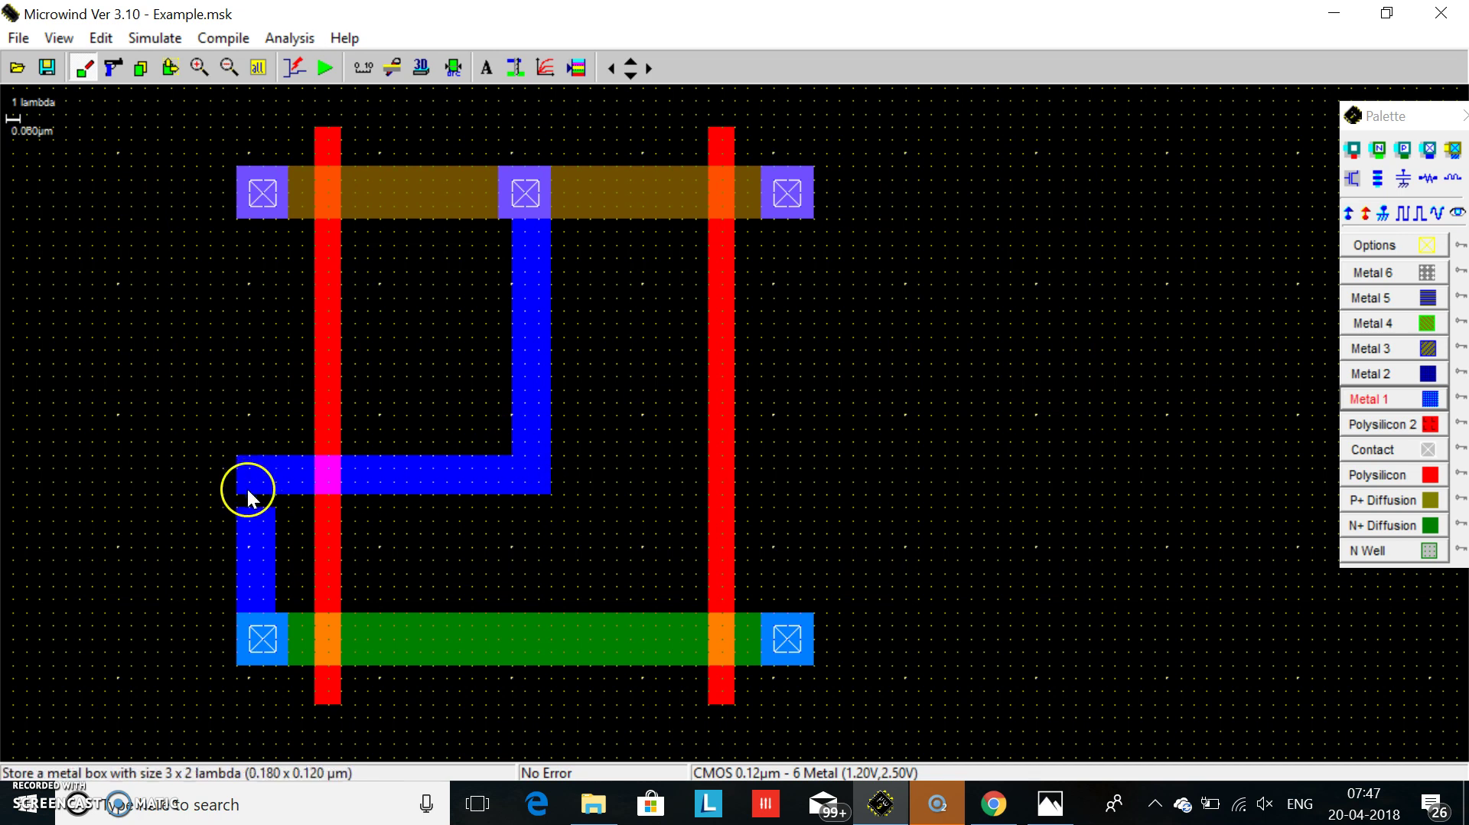
pyautogui.moveTo(239, 496); pyautogui.dragTo(276, 518)
pyautogui.click(444, 69)
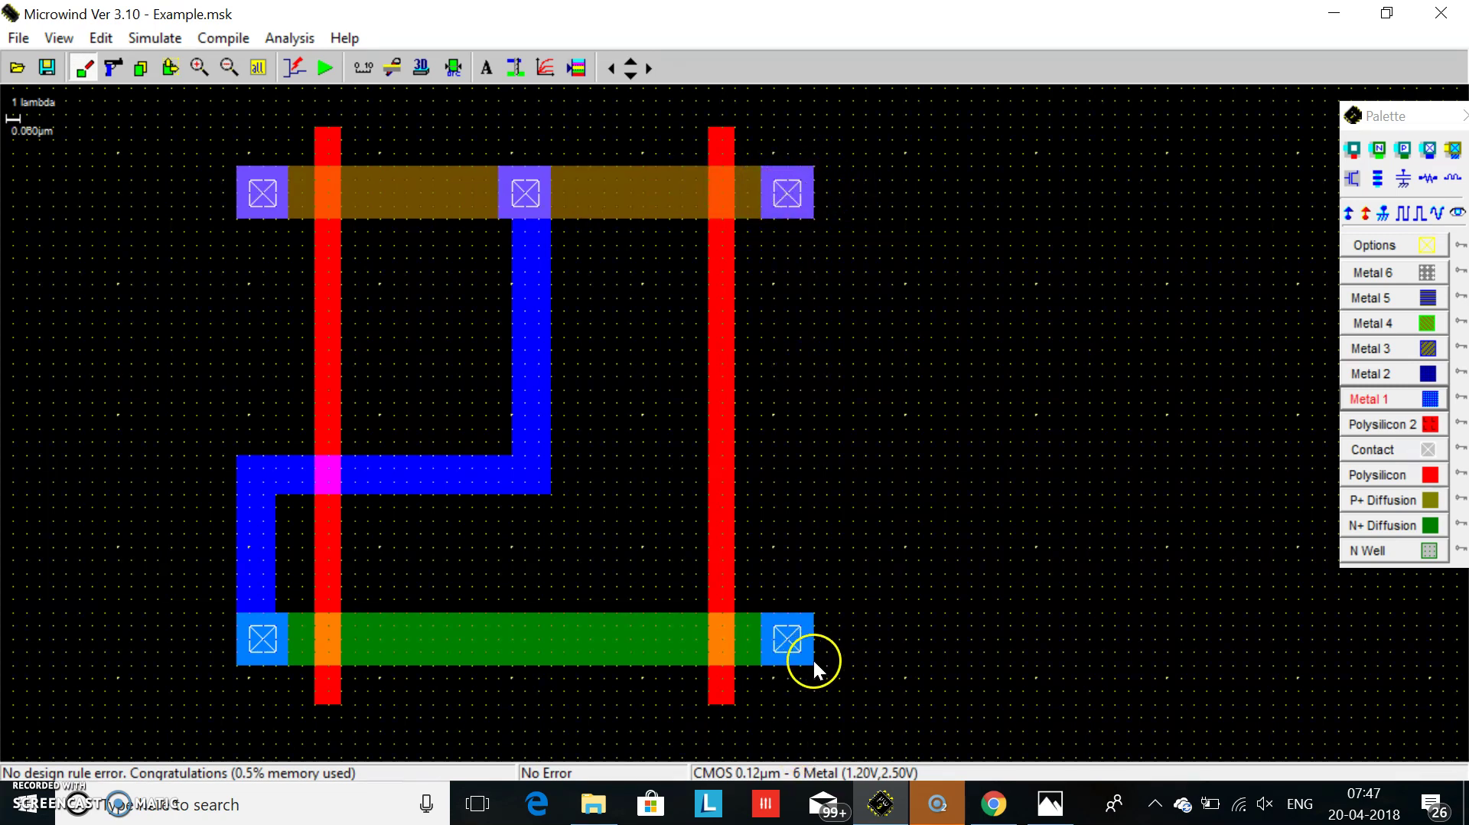
pyautogui.click(631, 68)
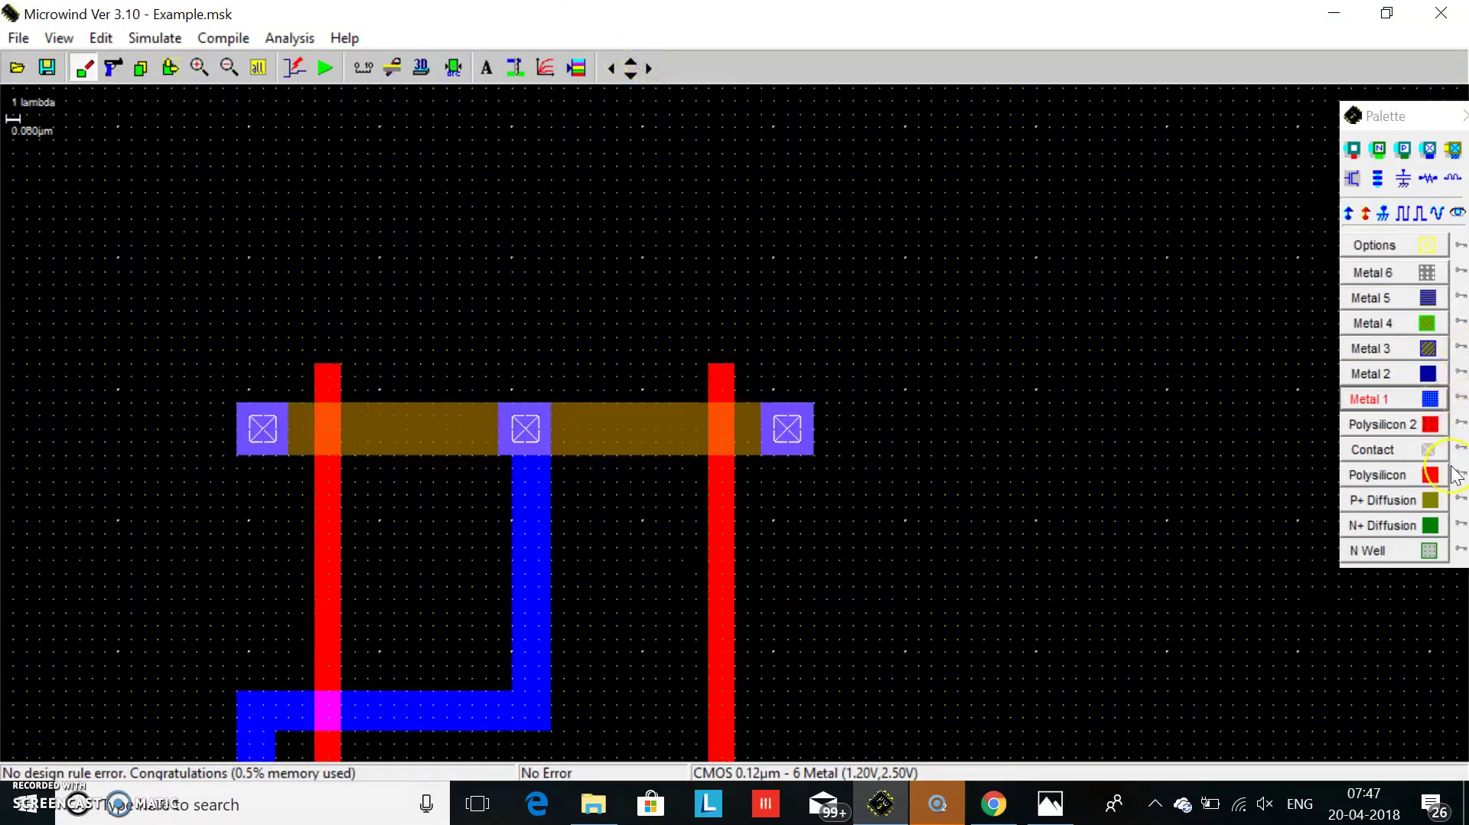
# Draw a 3 x 26 lambda Metal 1 box running up from the left P+ contact.
pyautogui.click(1369, 398)
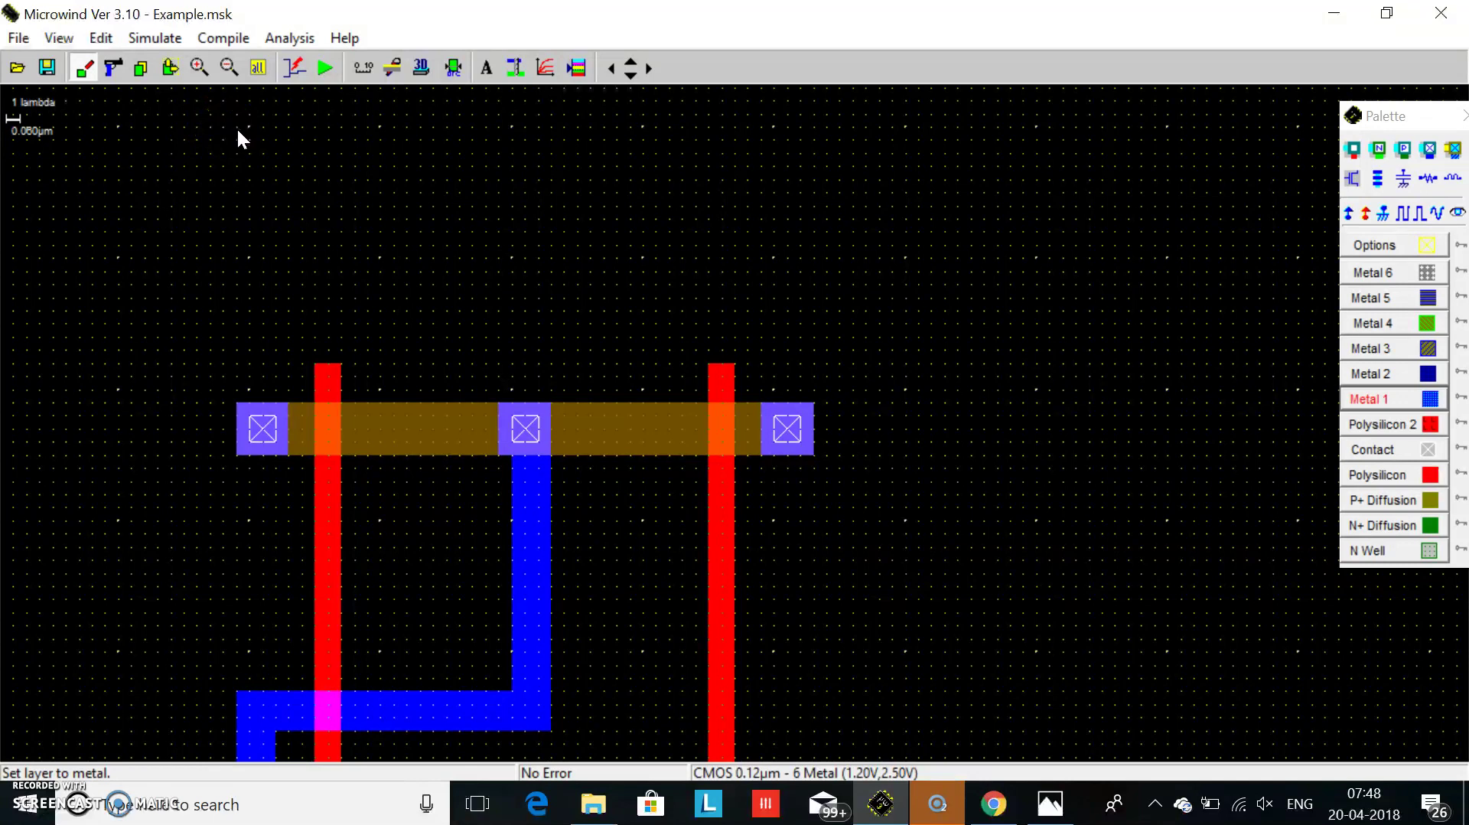
pyautogui.moveTo(236, 116); pyautogui.dragTo(279, 453)
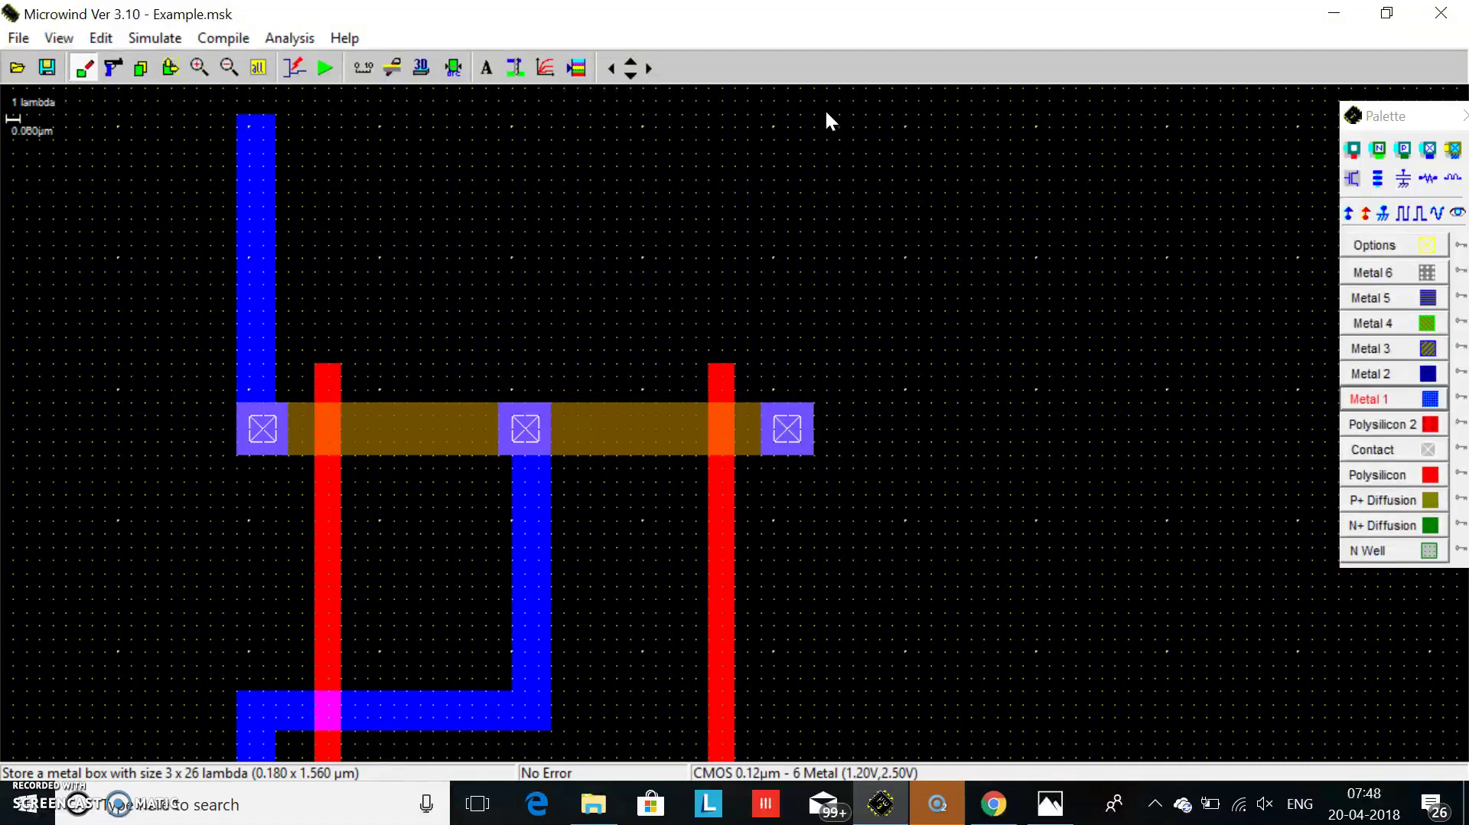
pyautogui.moveTo(826, 114); pyautogui.dragTo(770, 454)
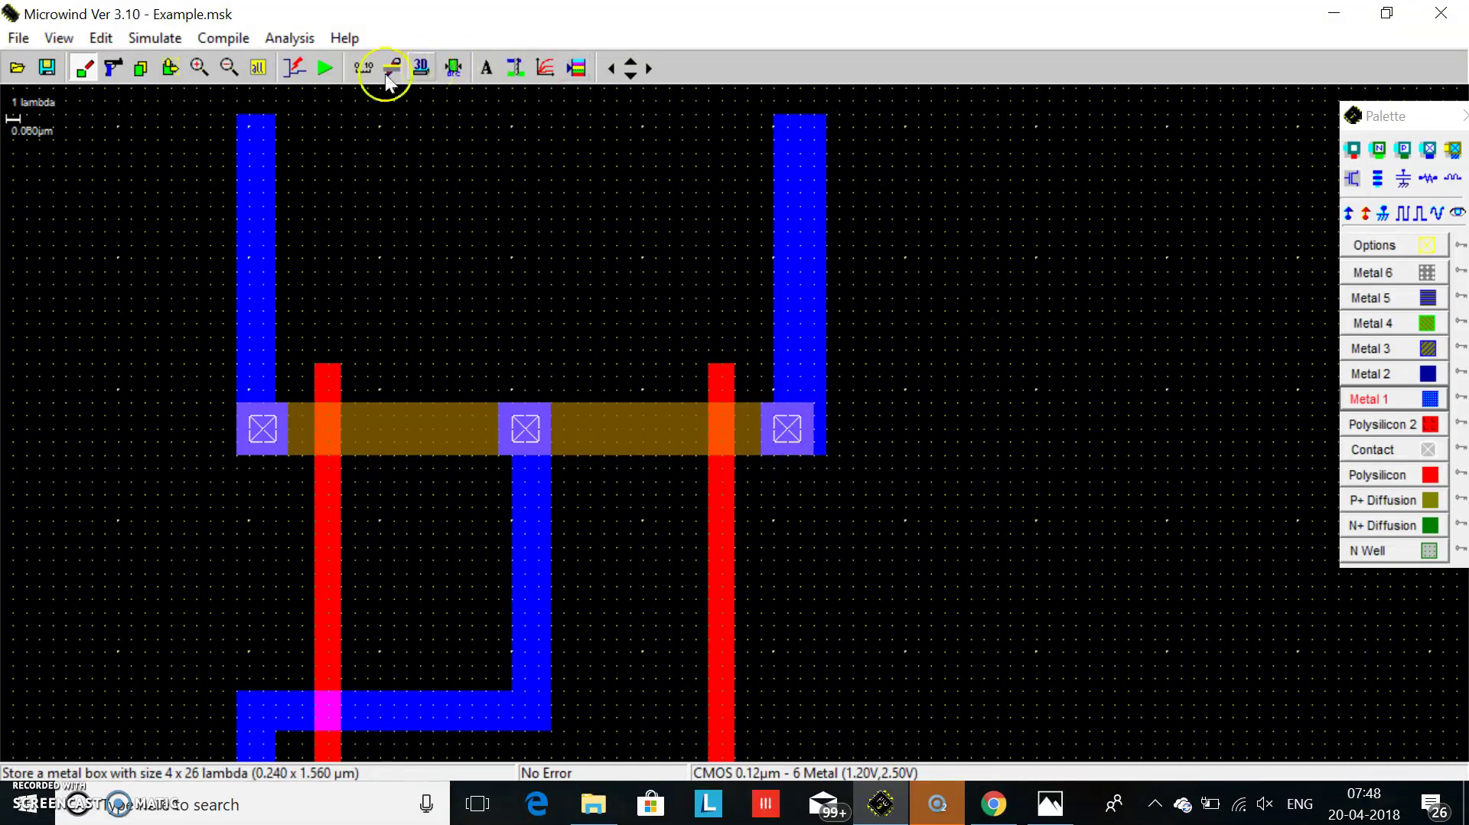
pyautogui.click(113, 68)
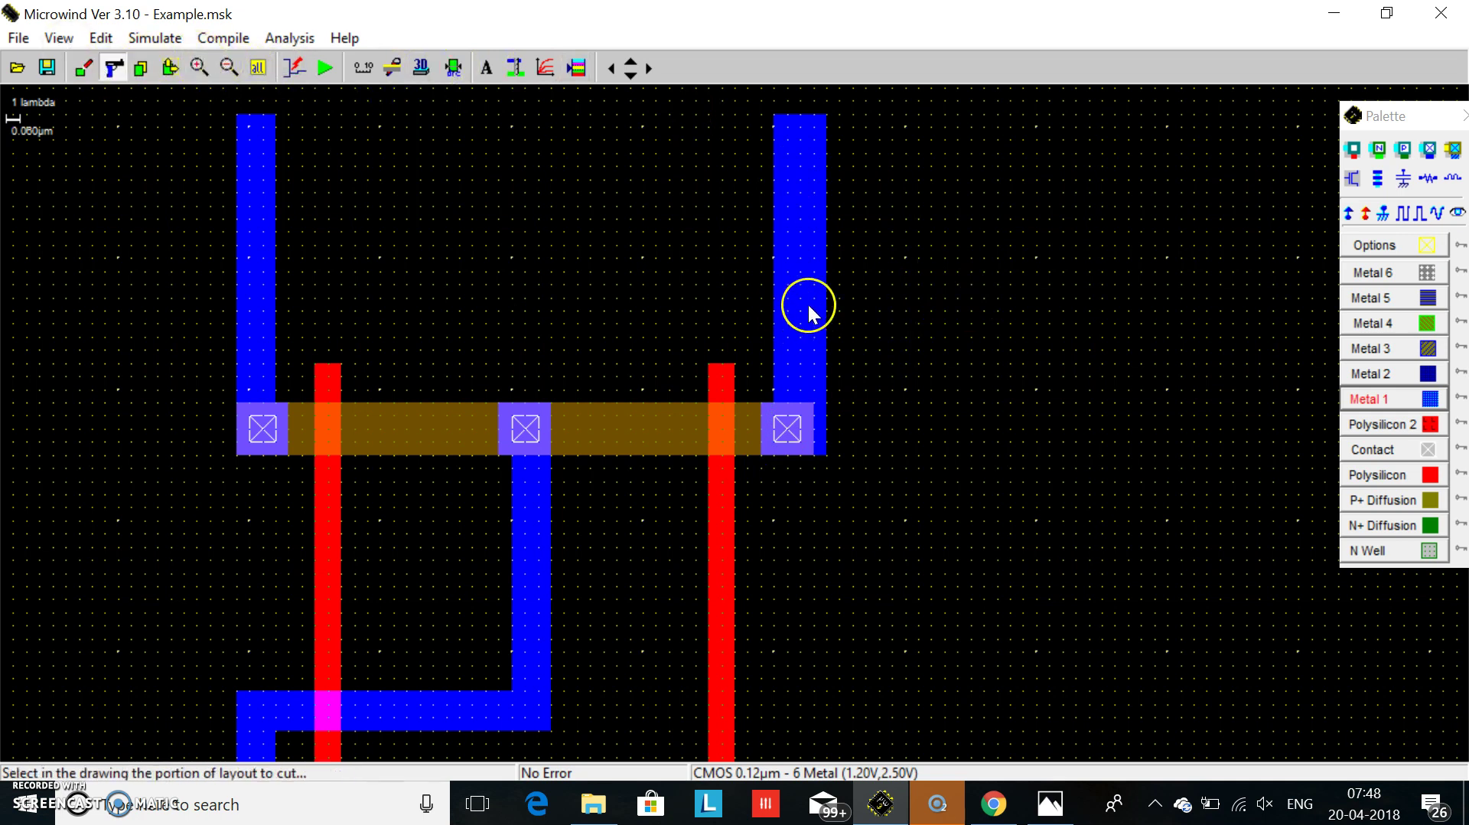
pyautogui.click(808, 306)
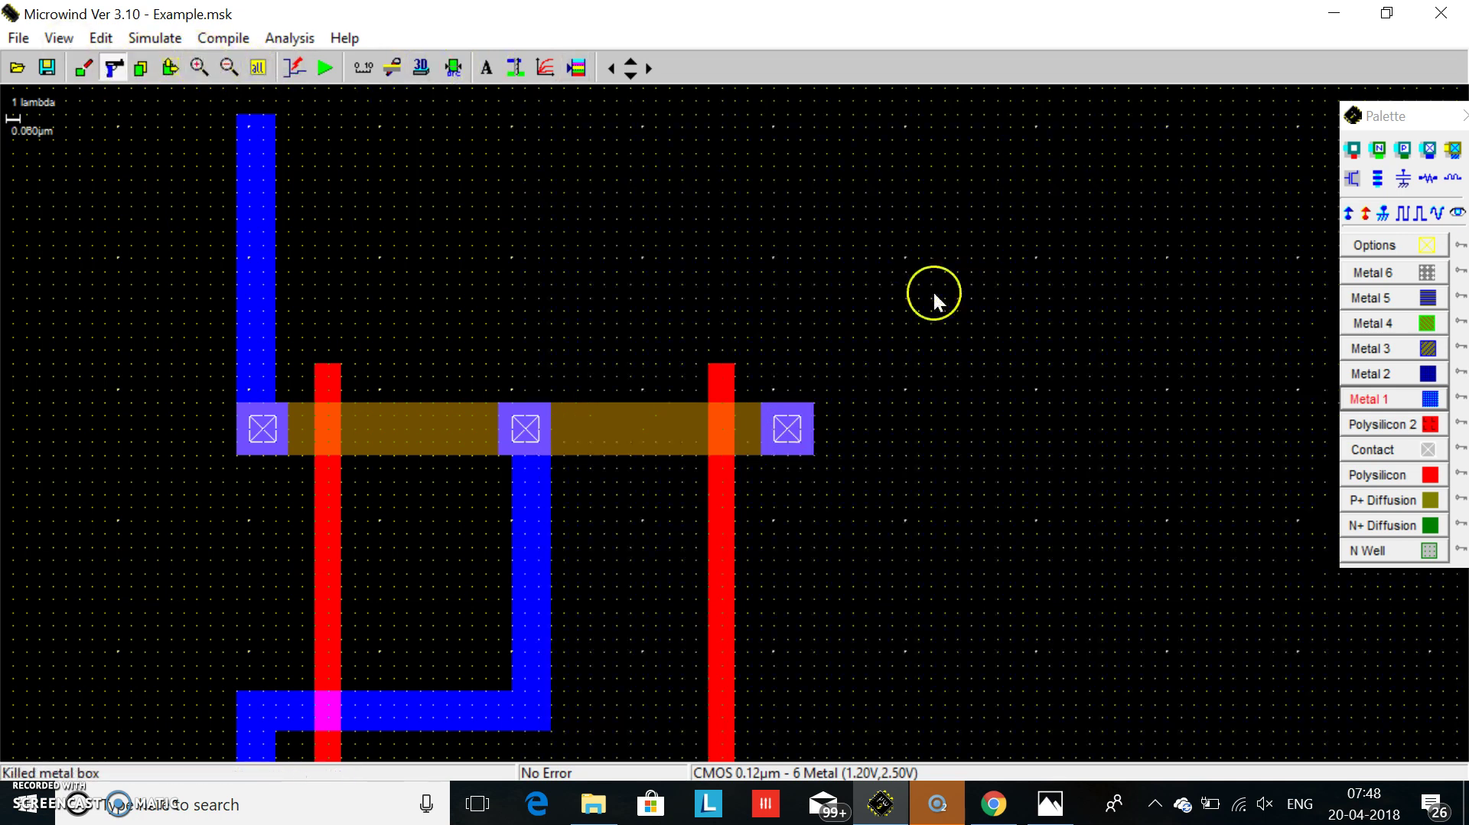
# Draw a 3 x 26 lambda Metal 1 box running up from the right P+ contact.
pyautogui.click(1438, 409)
pyautogui.moveTo(788, 419)
pyautogui.mouseDown()
pyautogui.moveTo(759, 315)
pyautogui.moveTo(778, 299)
pyautogui.moveTo(772, 117)
pyautogui.mouseUp()
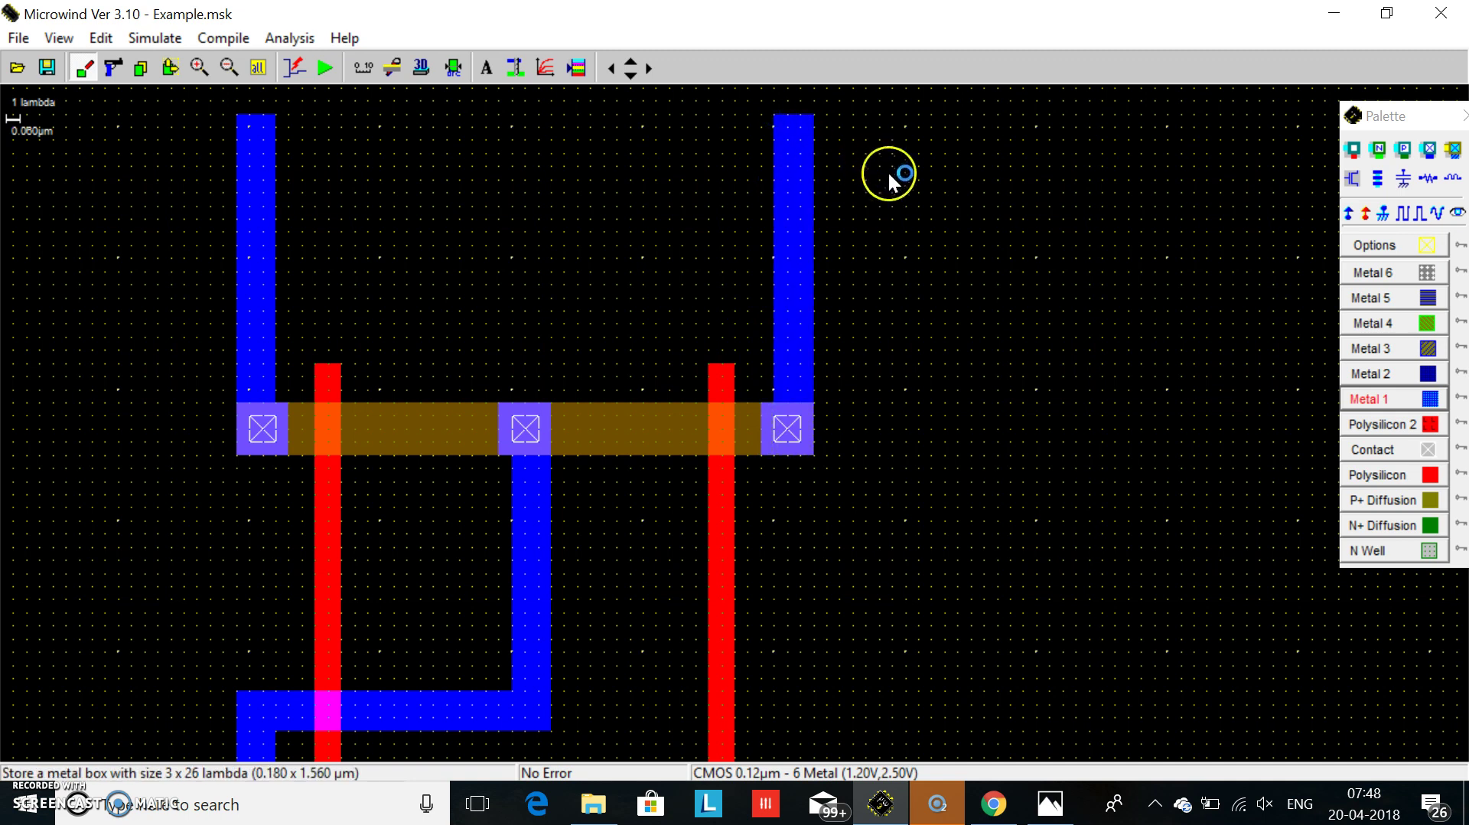
# Draw a 3 x 23 lambda Metal 1 box running down from the right N+ contact and run the design rule check.
pyautogui.click(631, 80)
pyautogui.click(630, 80)
pyautogui.click(631, 79)
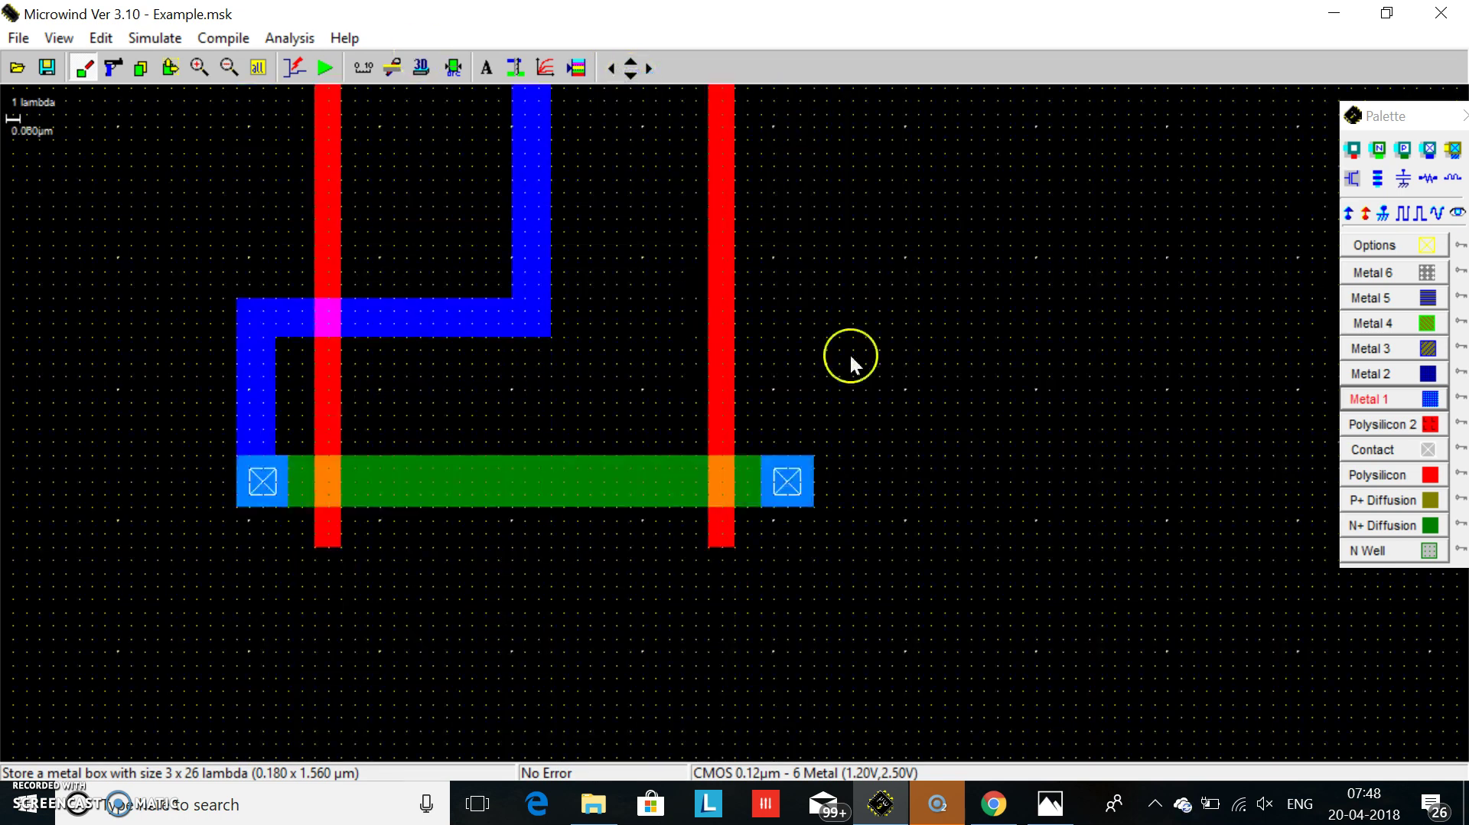
pyautogui.click(1430, 401)
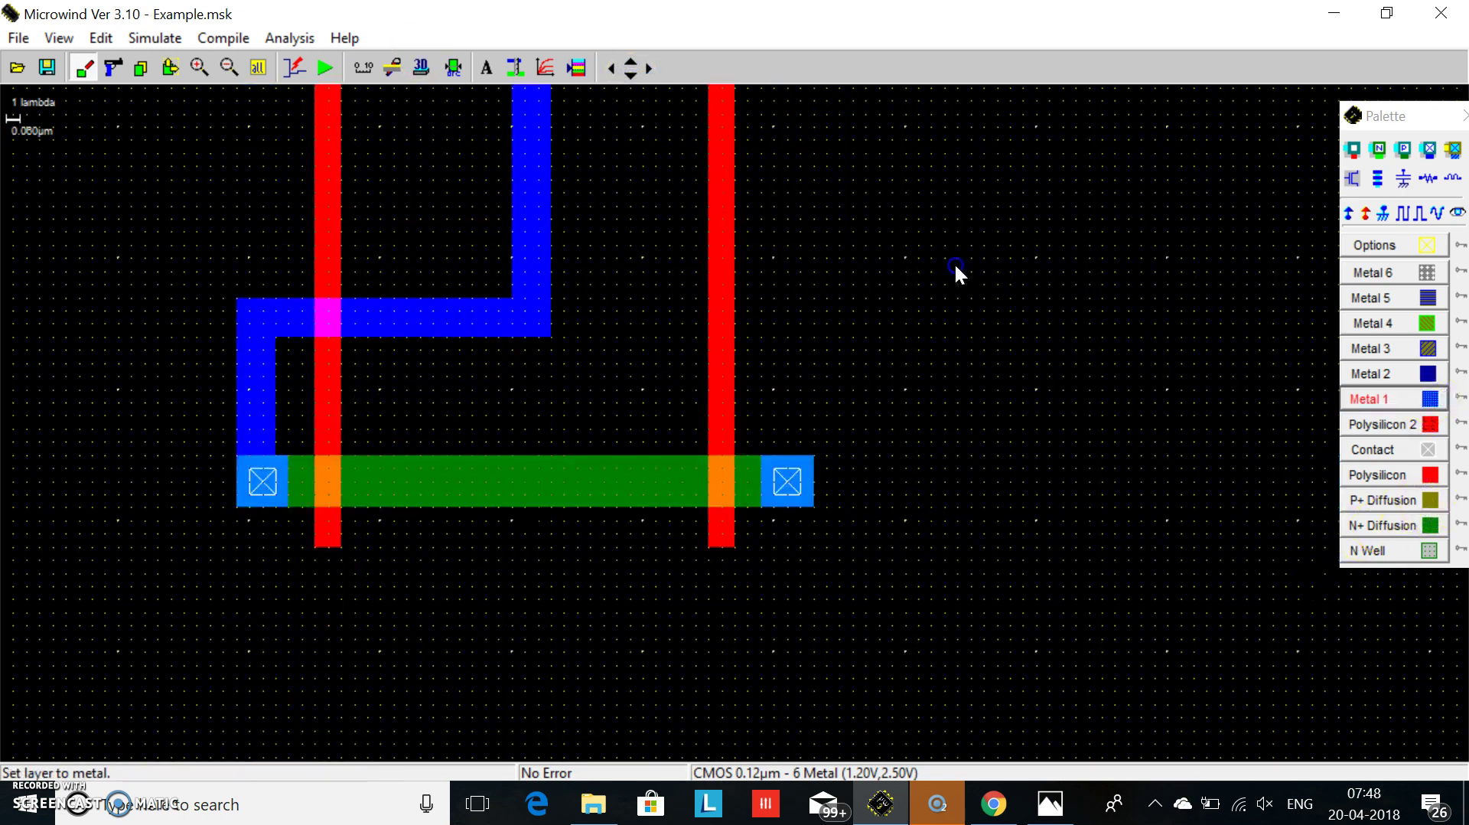
pyautogui.moveTo(774, 452); pyautogui.dragTo(815, 757)
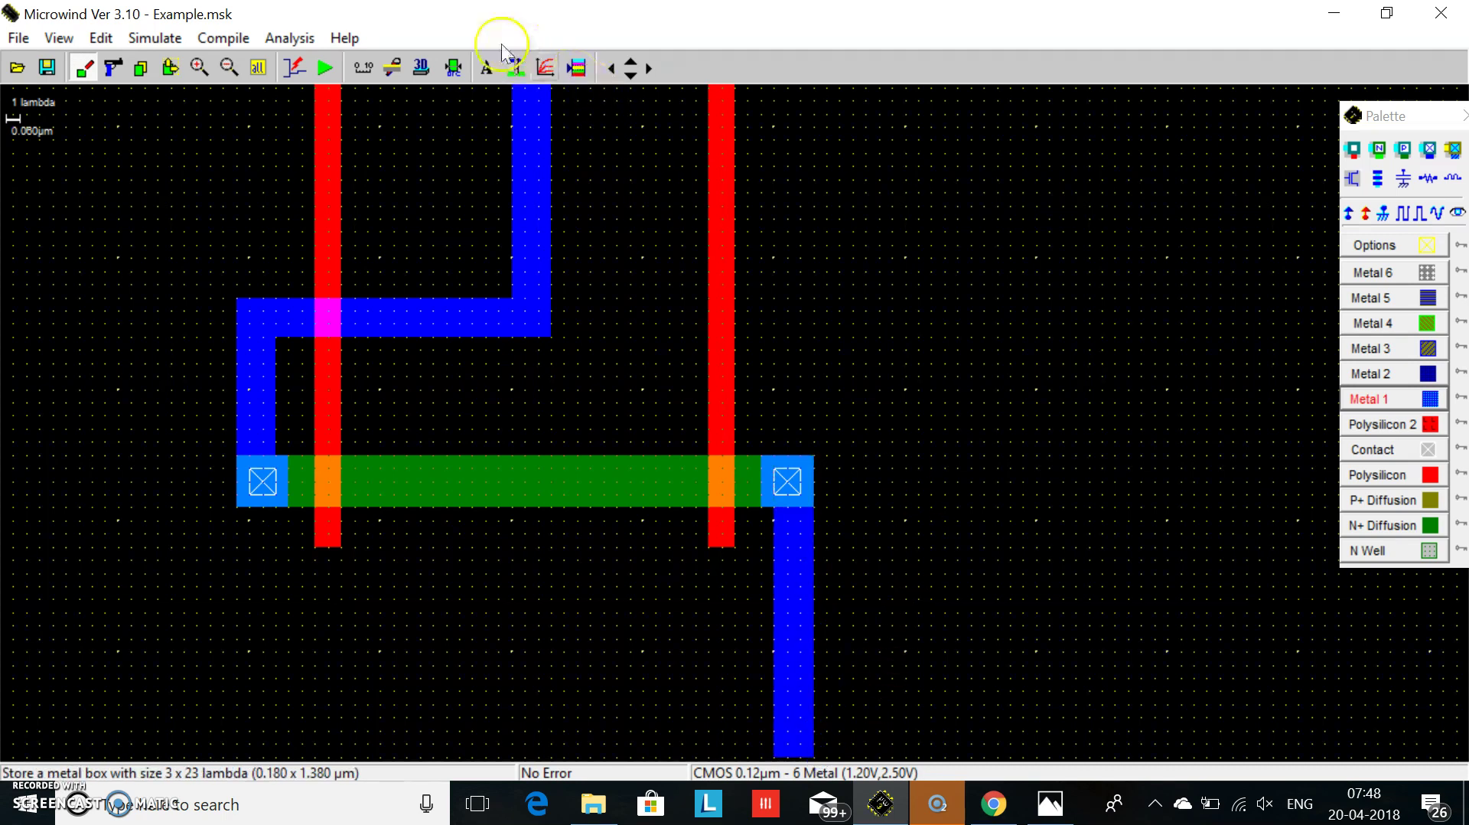
pyautogui.click(459, 73)
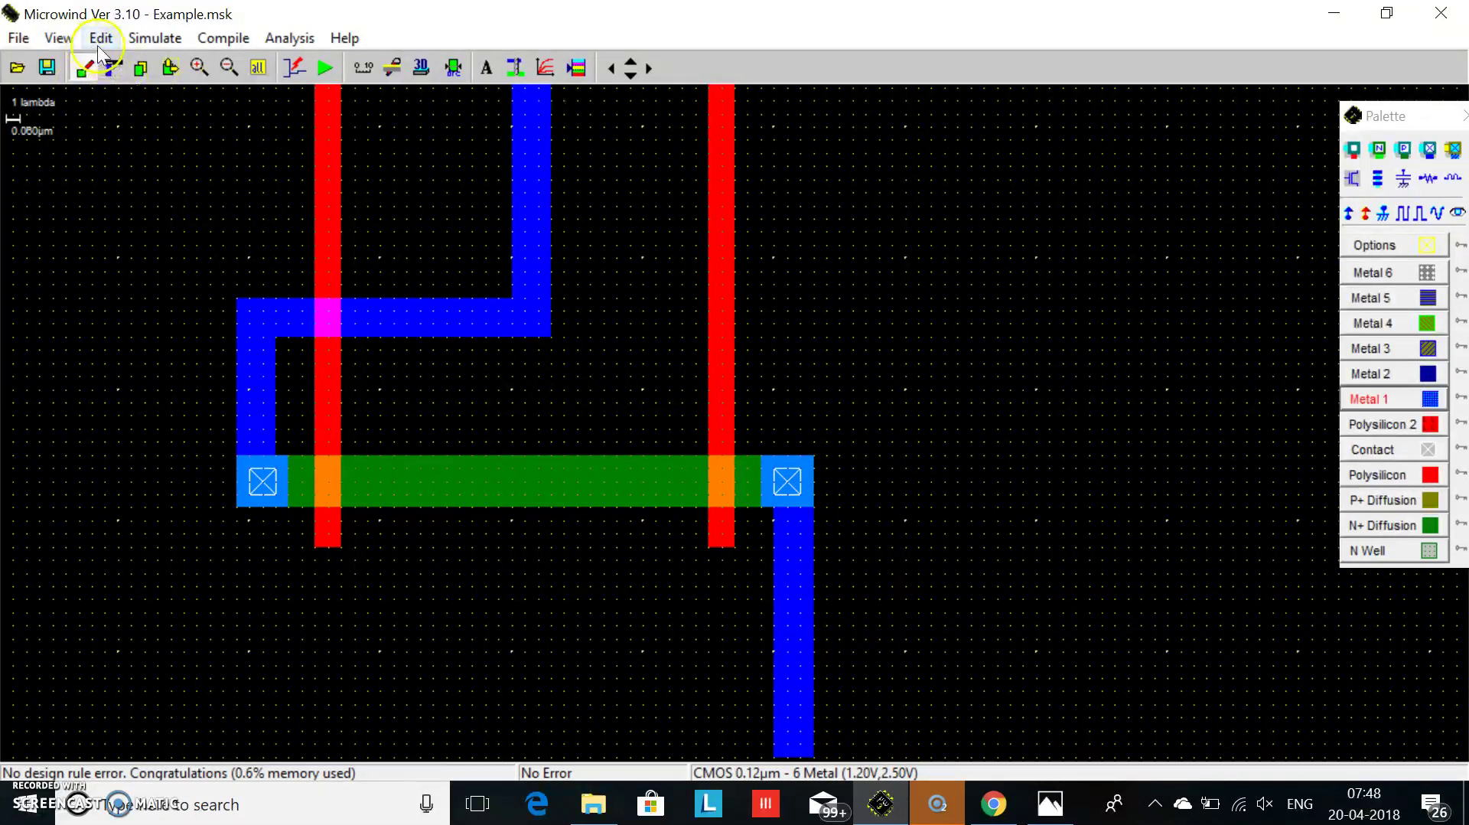
# Copy the complete NAND gate layout and place the second gate just to the right of the first, level with it.
pyautogui.click(229, 69)
pyautogui.click(230, 68)
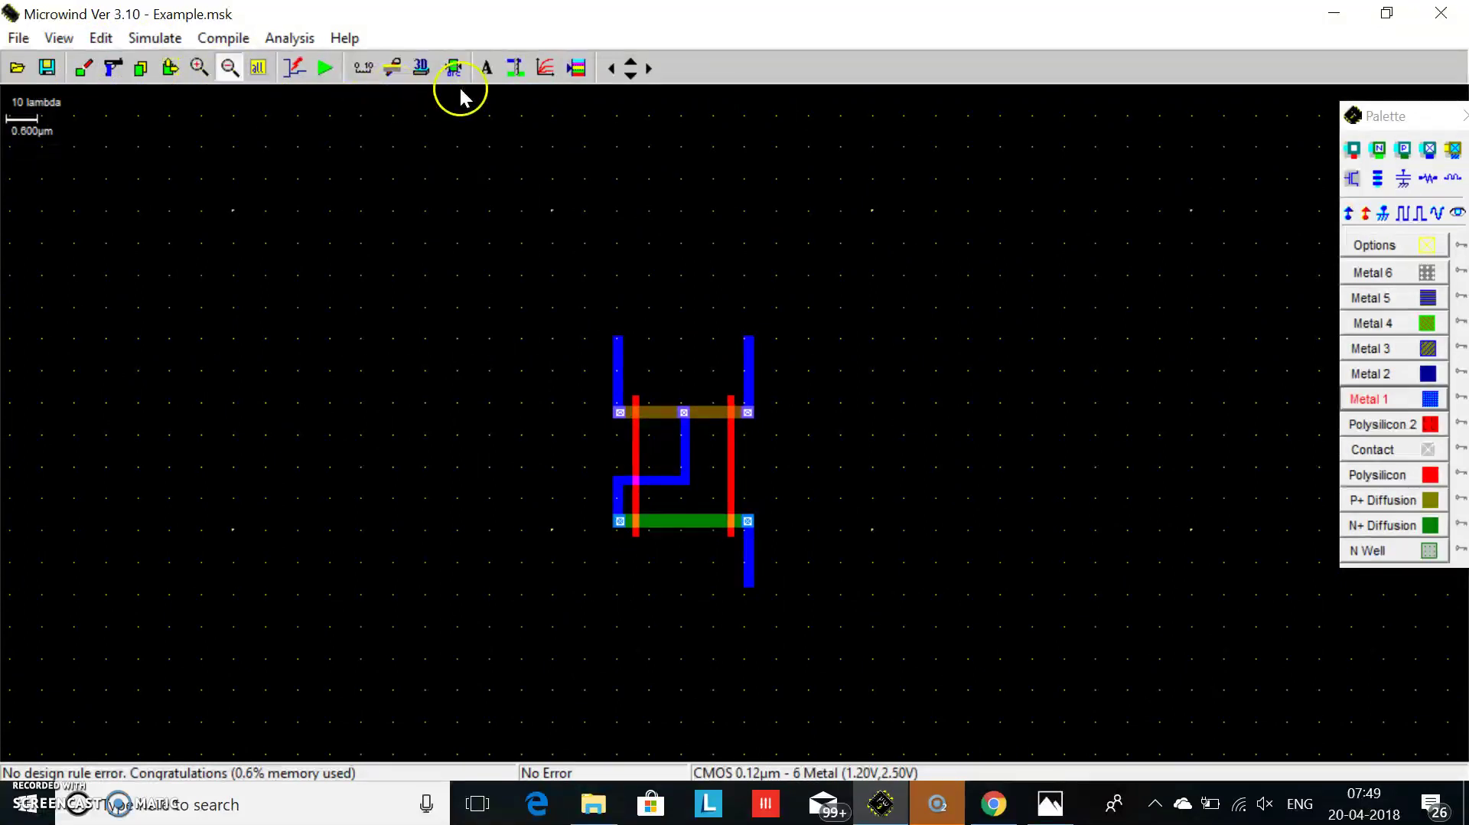
pyautogui.click(611, 75)
pyautogui.click(650, 70)
pyautogui.click(651, 70)
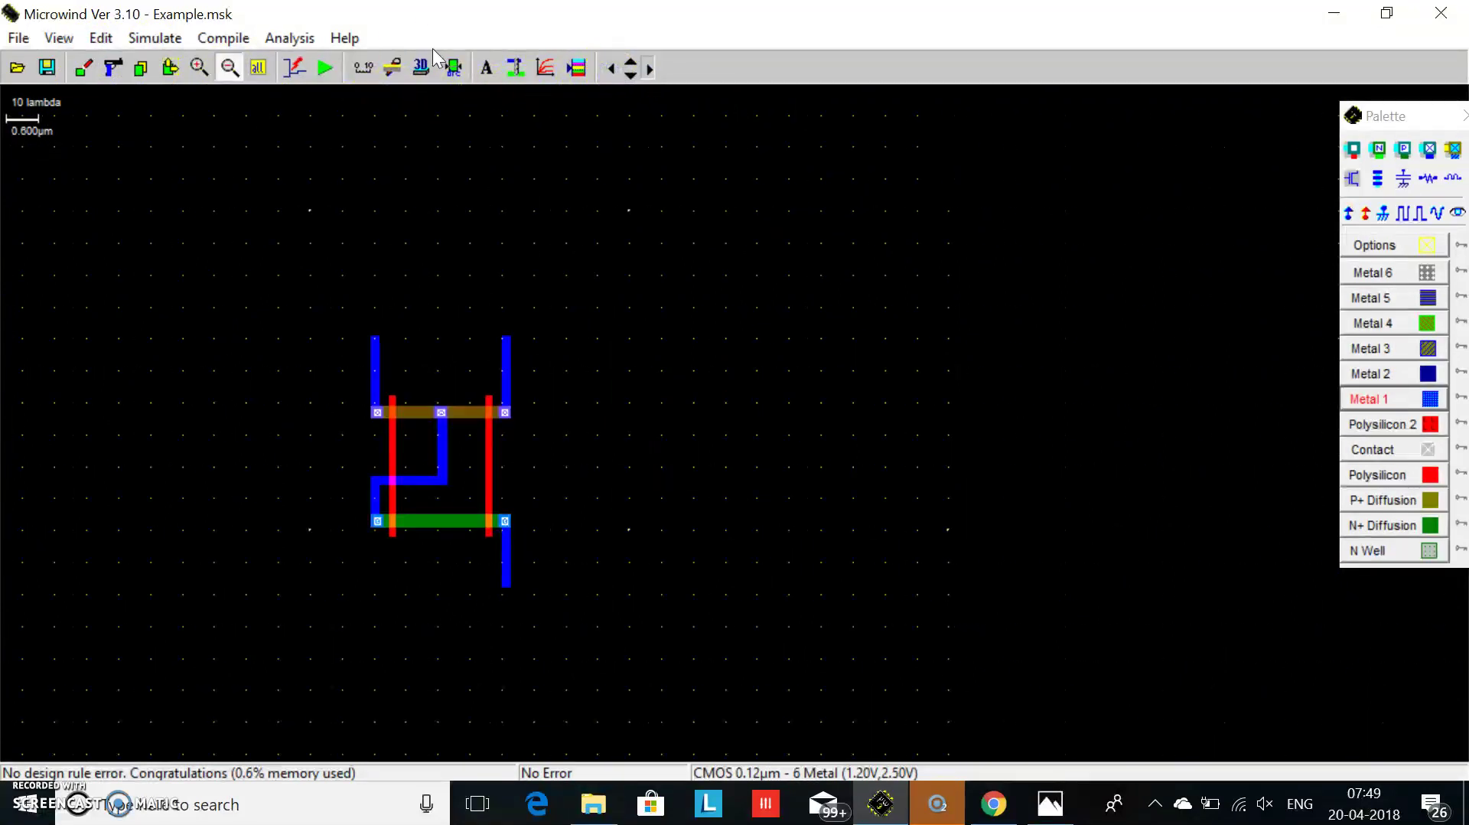
pyautogui.click(643, 71)
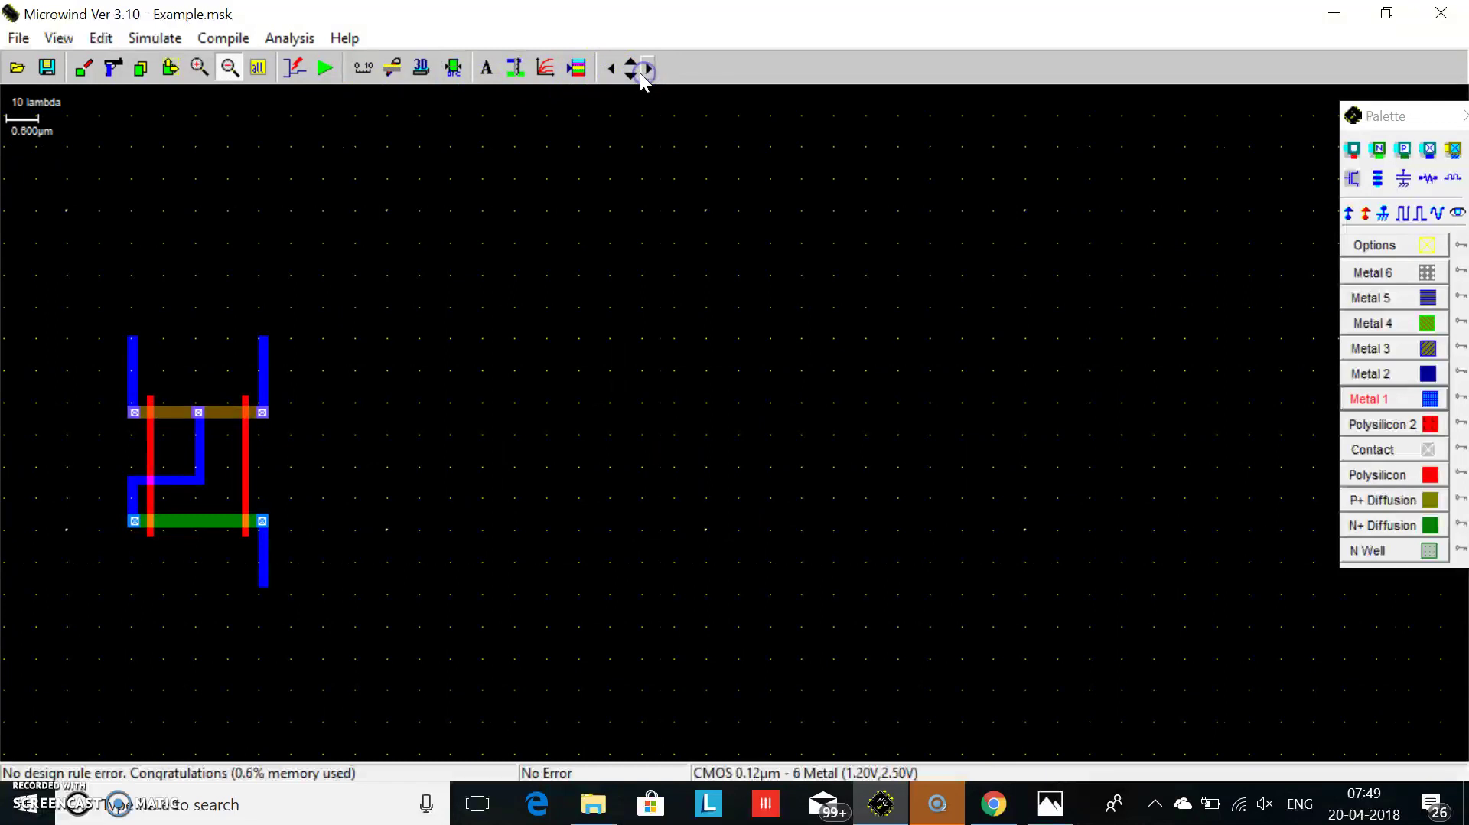
pyautogui.click(143, 69)
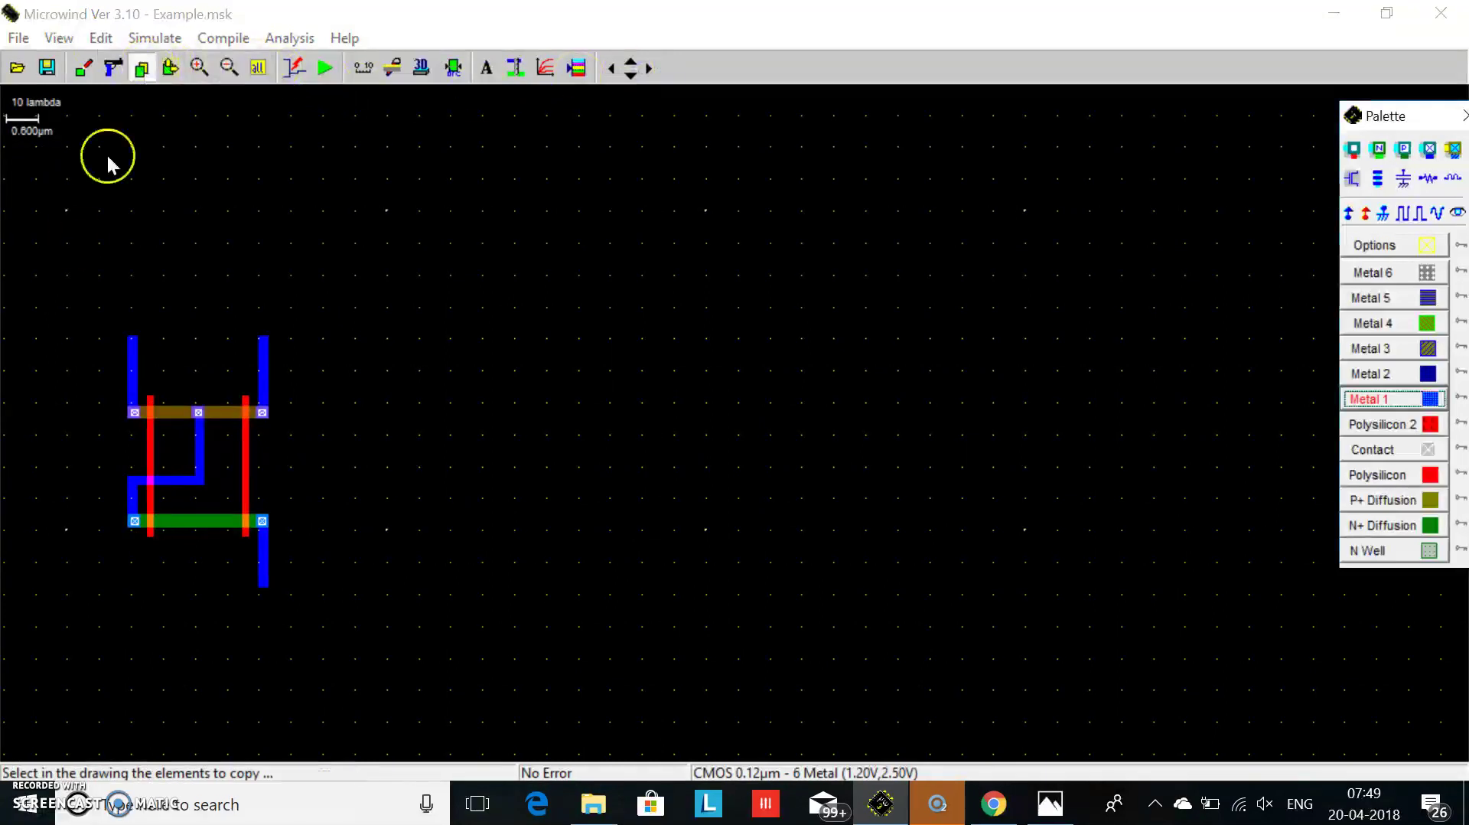
pyautogui.moveTo(84, 298)
pyautogui.mouseDown()
pyautogui.moveTo(86, 361)
pyautogui.moveTo(310, 651)
pyautogui.mouseUp()
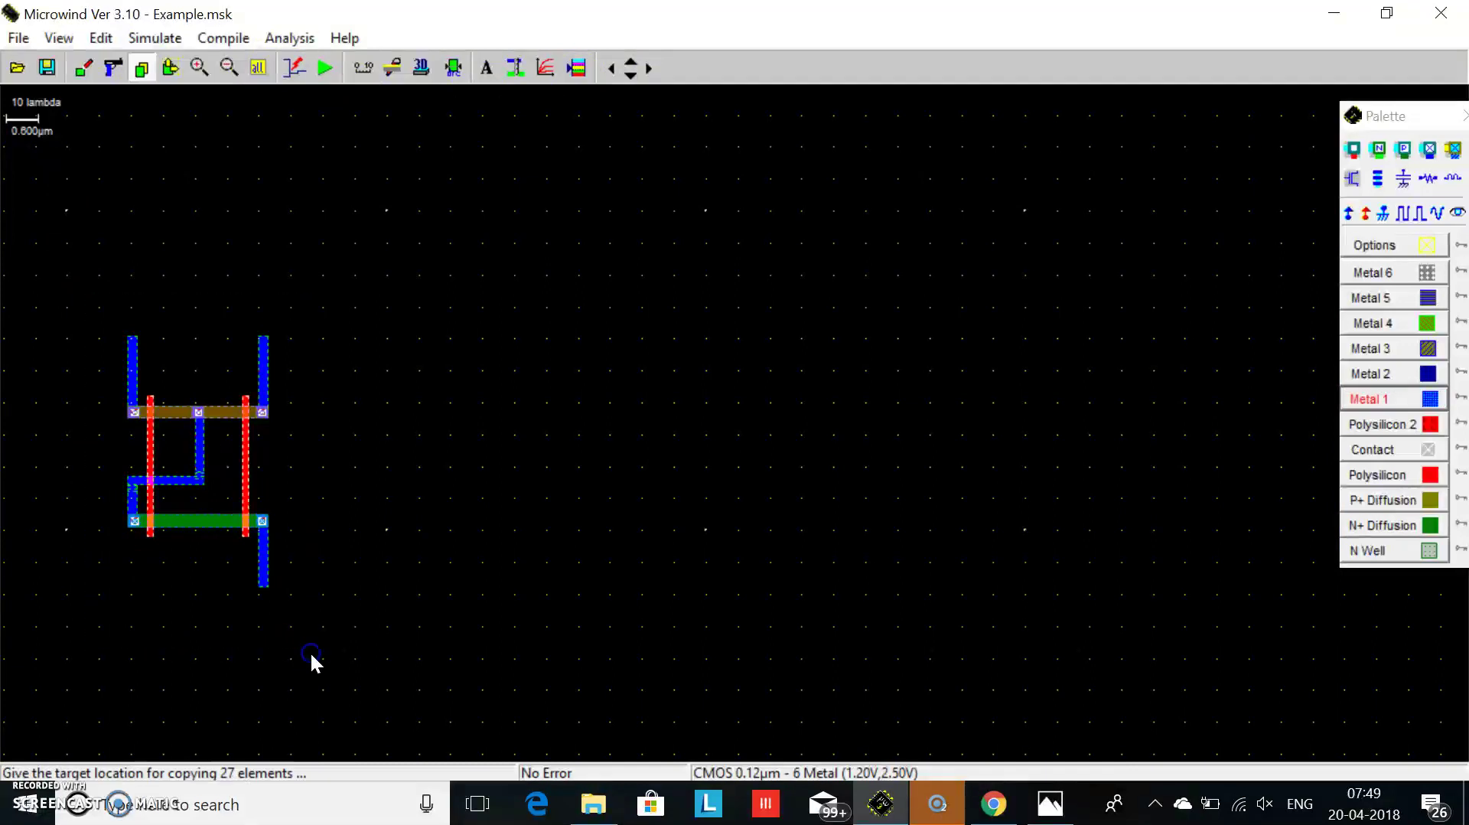
pyautogui.click(496, 652)
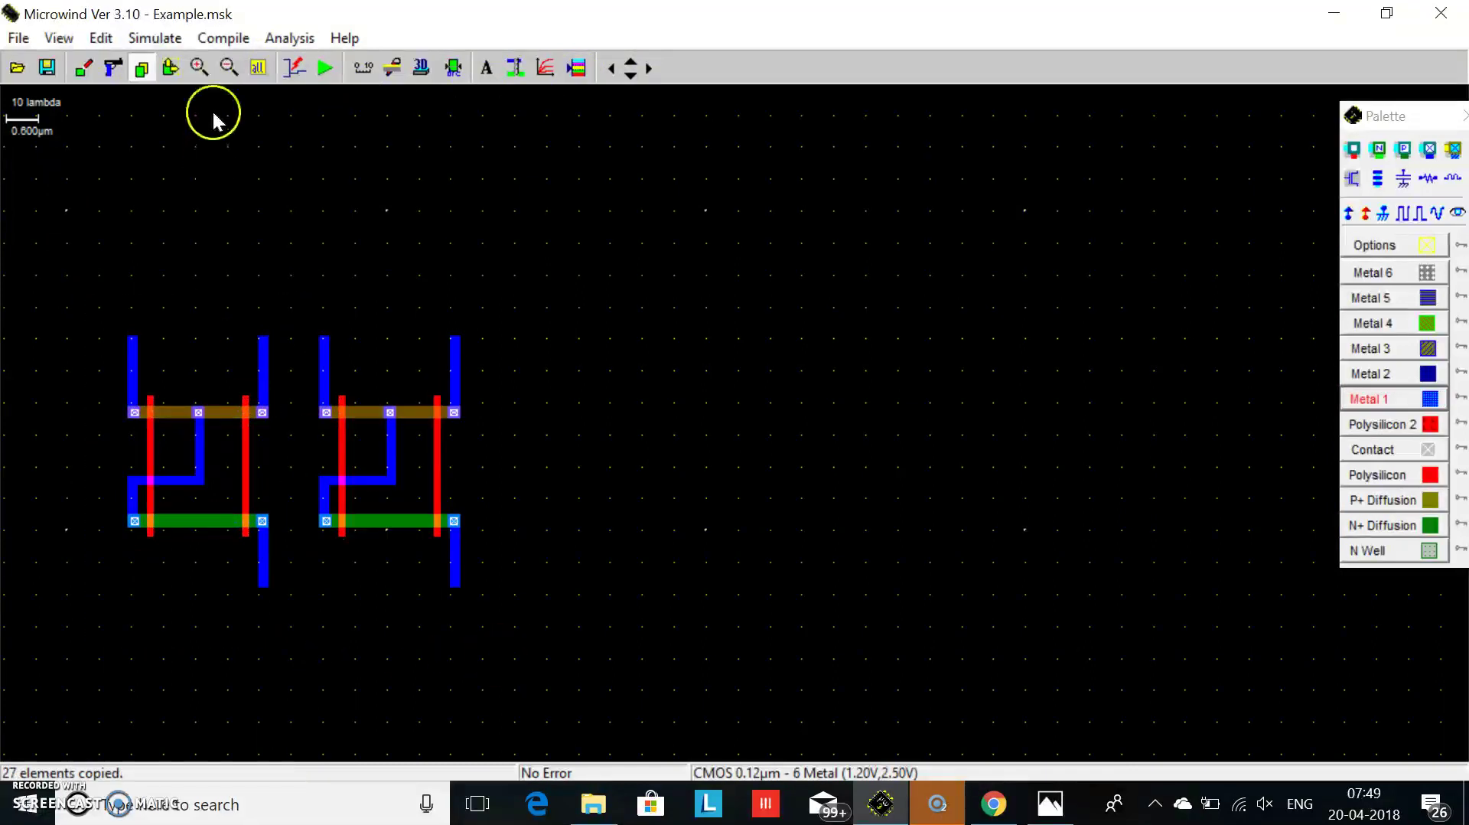
# Add a third and a fourth NAND gate by copying the rightmost gate each time and placing the copy beside it.
pyautogui.click(141, 68)
pyautogui.moveTo(306, 314); pyautogui.dragTo(497, 645)
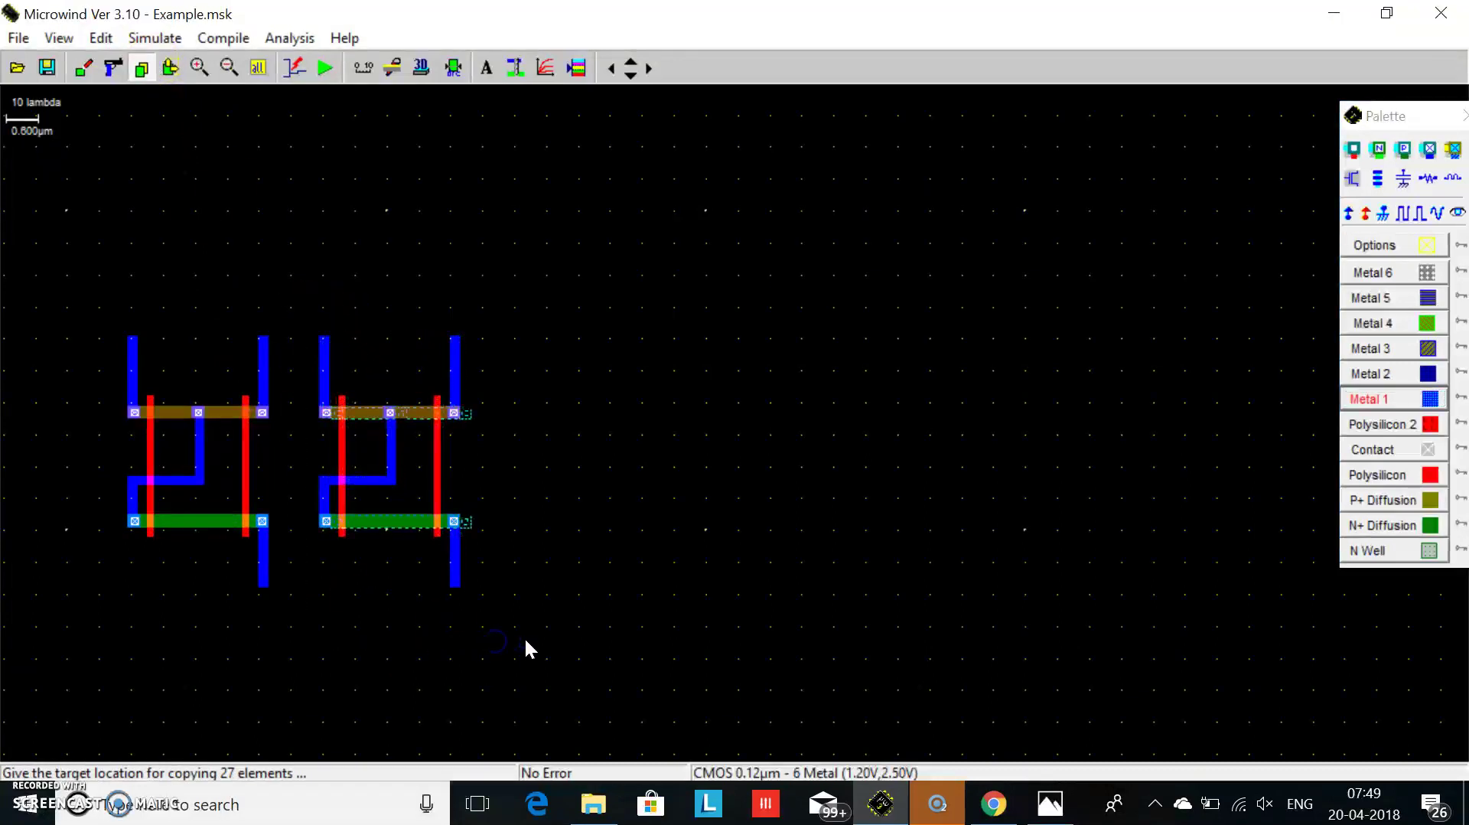
pyautogui.click(677, 641)
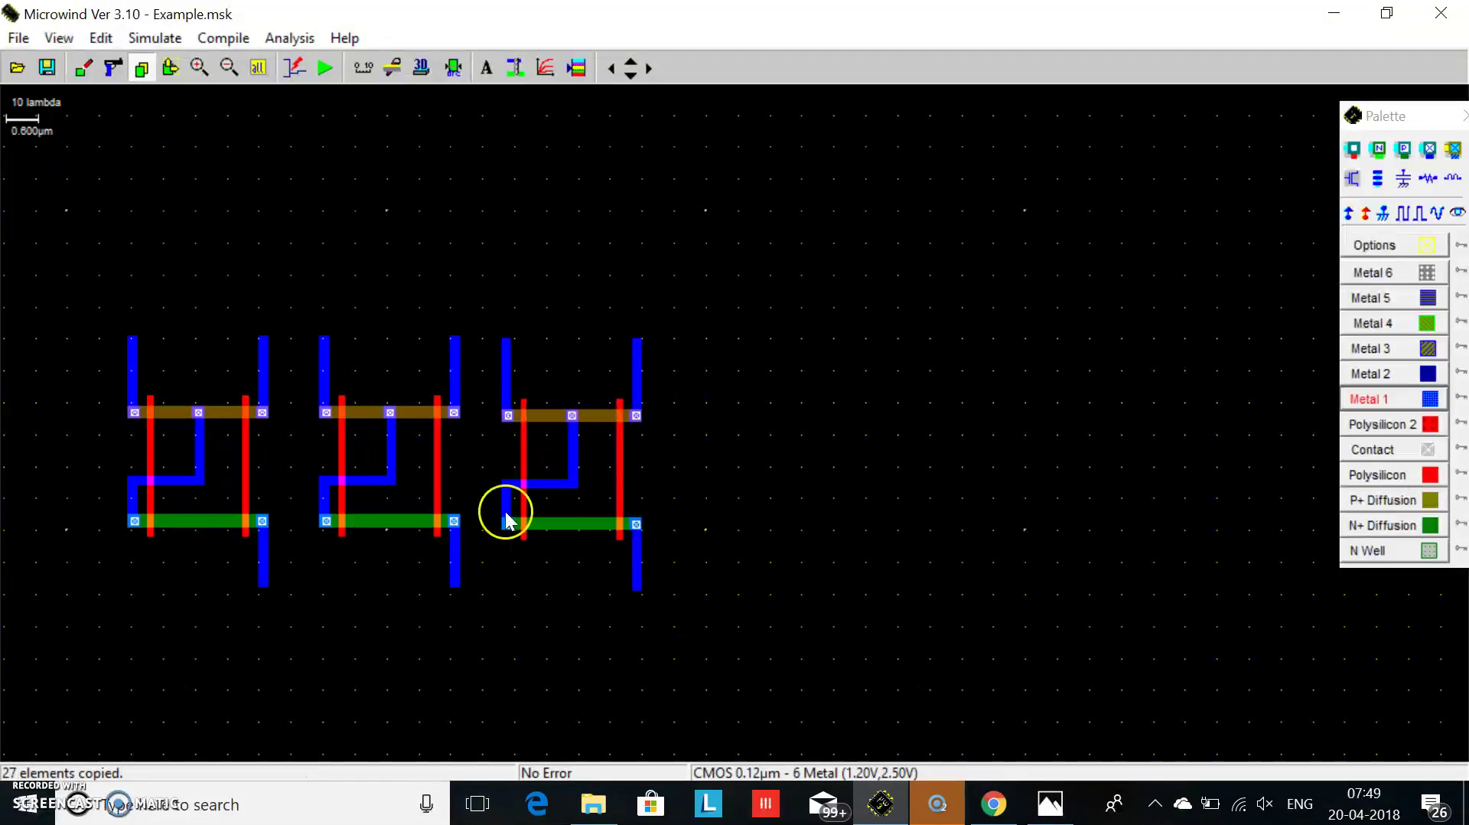
pyautogui.click(141, 71)
pyautogui.moveTo(521, 562); pyautogui.dragTo(680, 681)
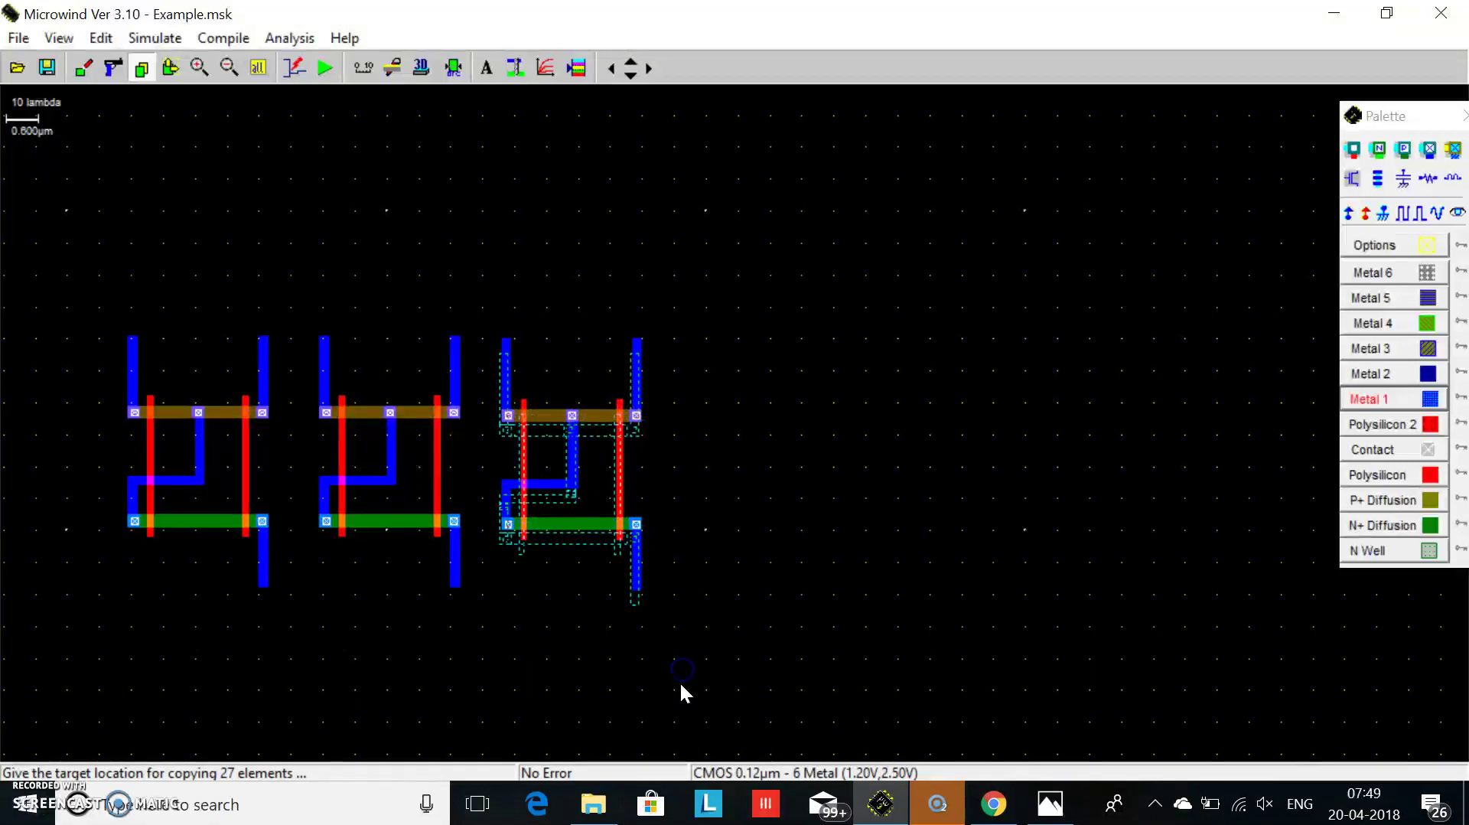
pyautogui.click(853, 668)
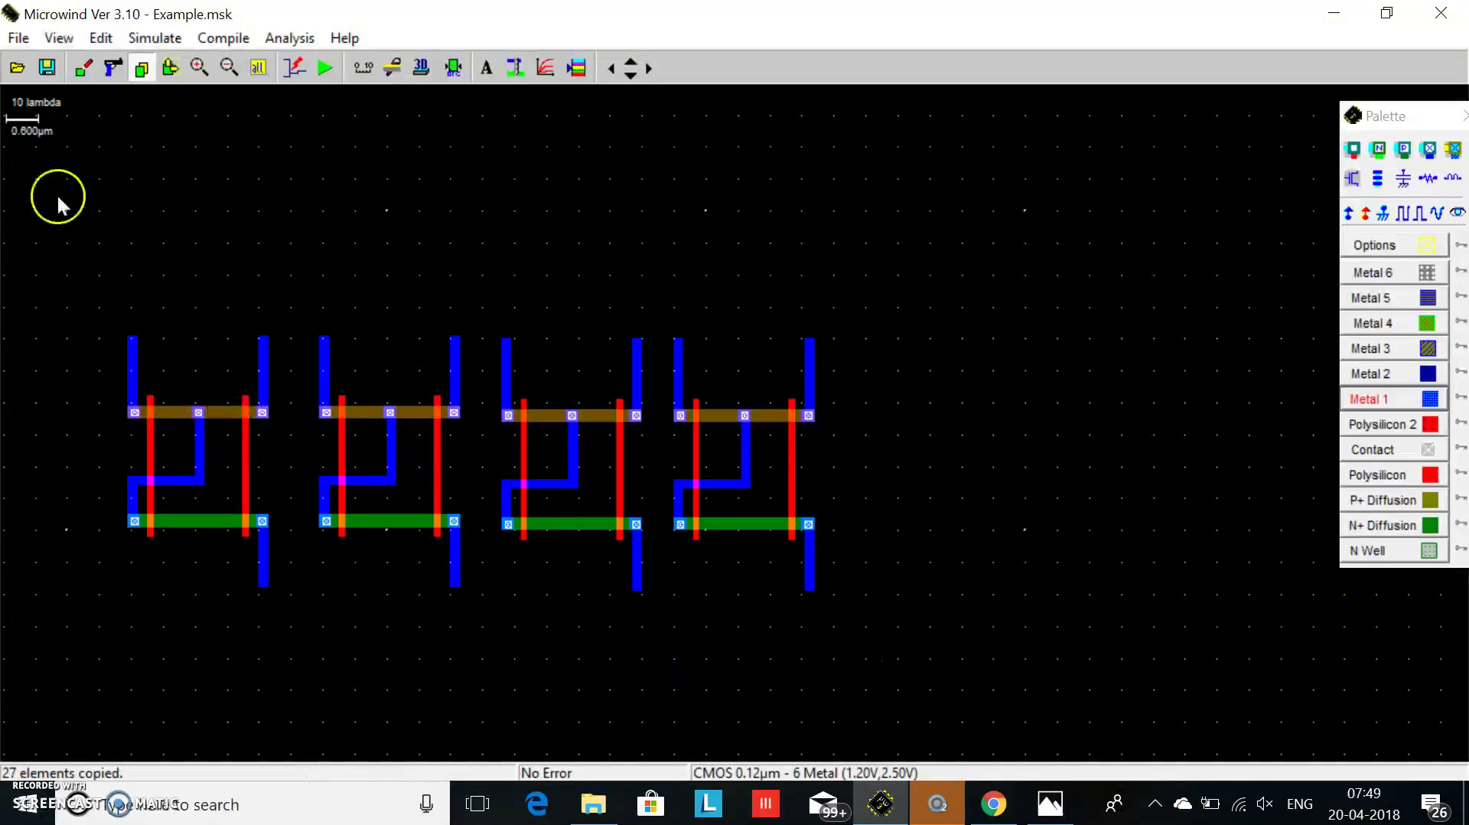
# Copy the fourth NAND gate to its right as the fifth gate and run the design rule check.
pyautogui.click(142, 68)
pyautogui.click(687, 341)
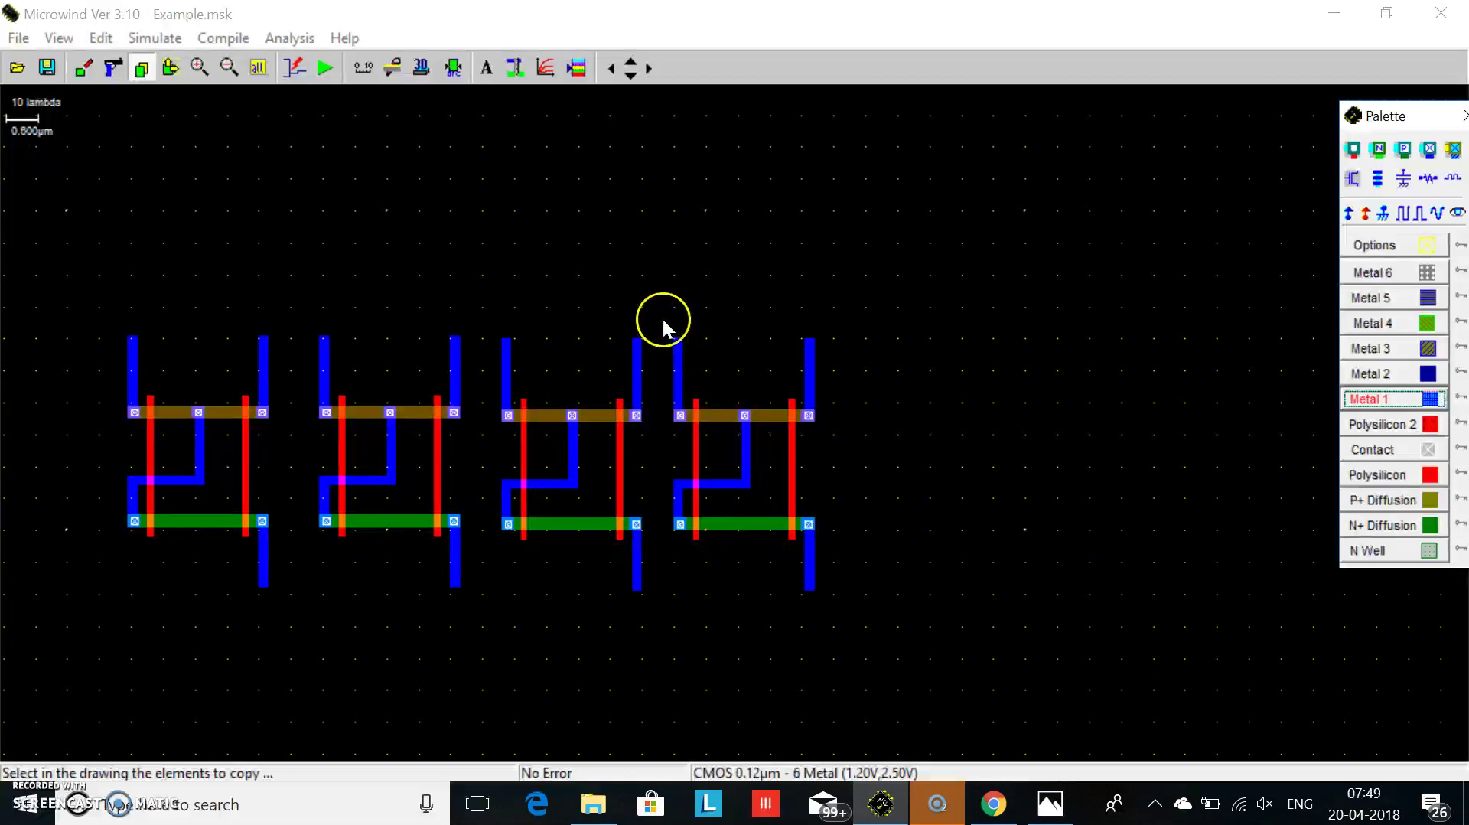
pyautogui.click(901, 635)
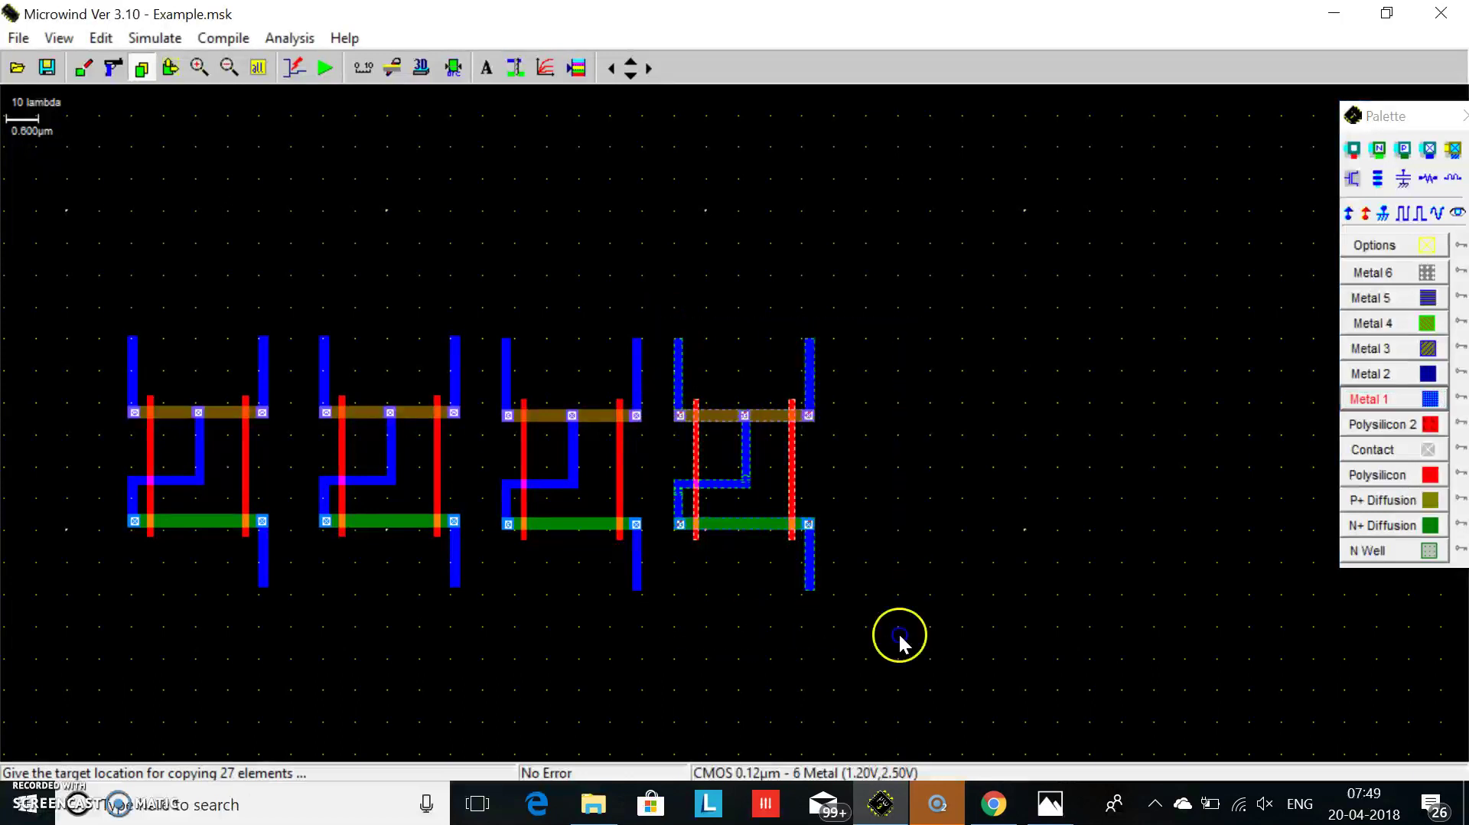
pyautogui.click(1083, 632)
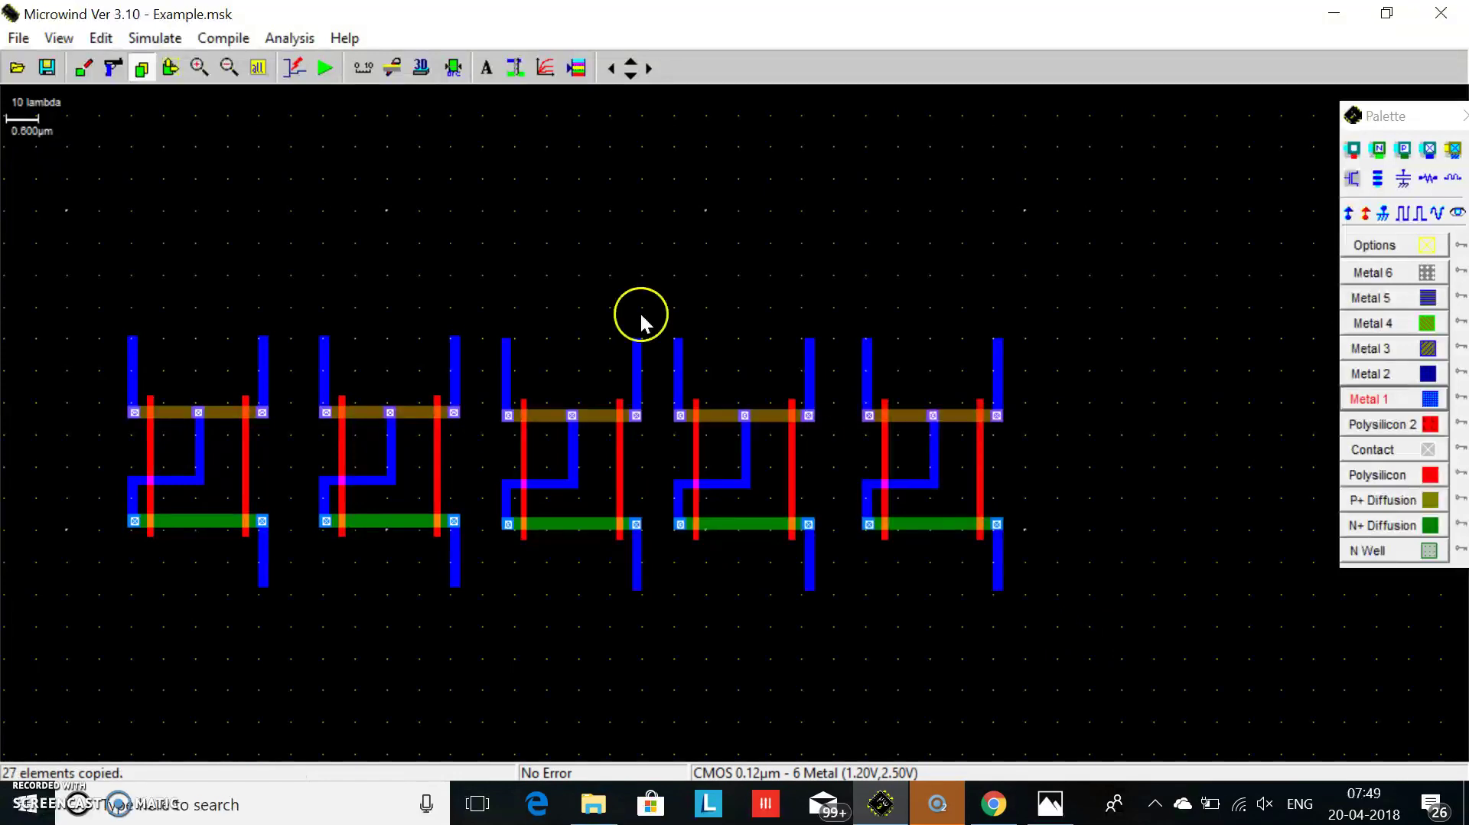
pyautogui.click(453, 68)
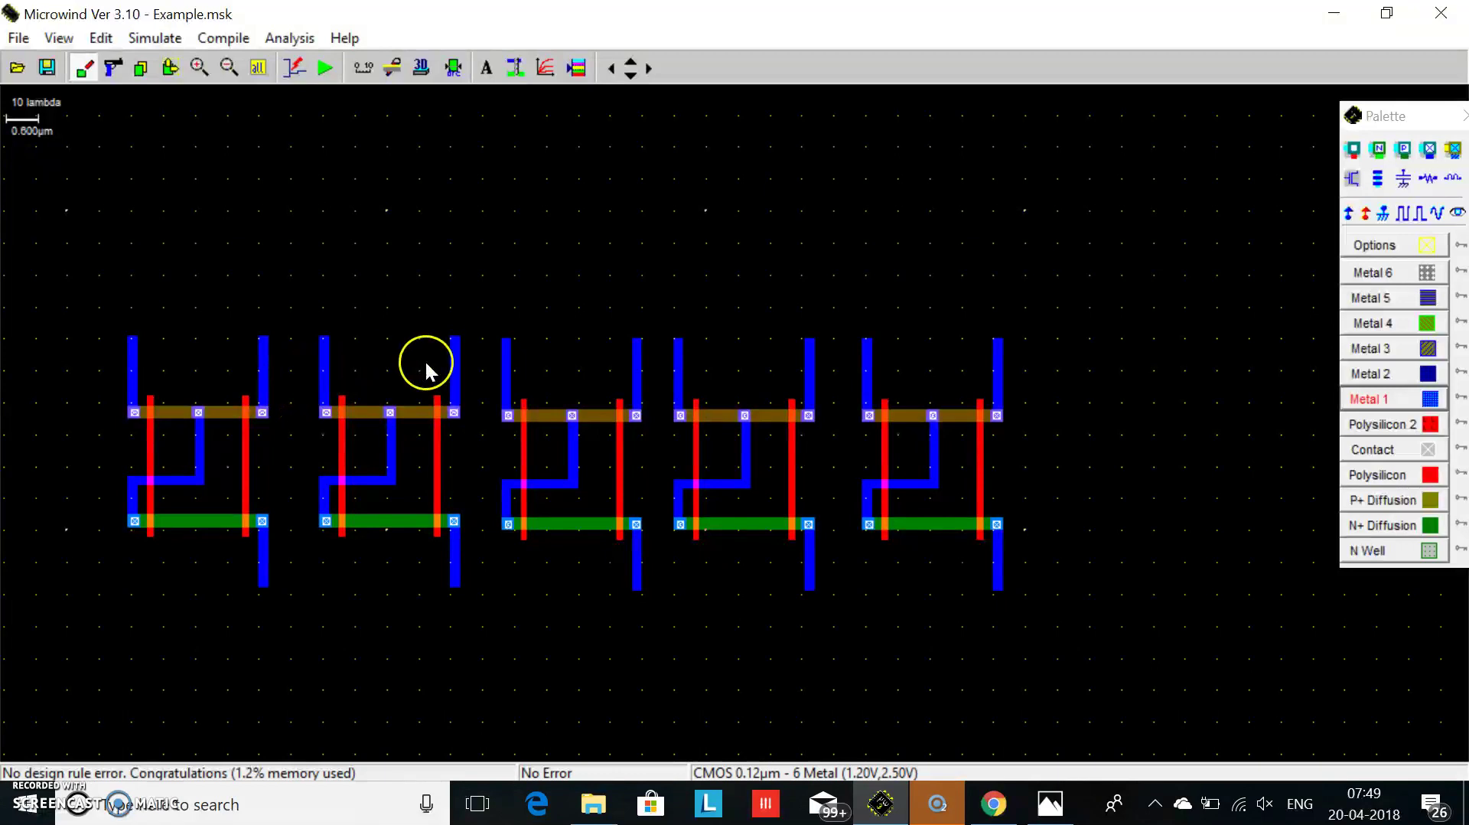
# Switch to Photos to examine the NAND connections in the Half Adder.gif schematic, then return to the Microwind layout.
pyautogui.click(1429, 399)
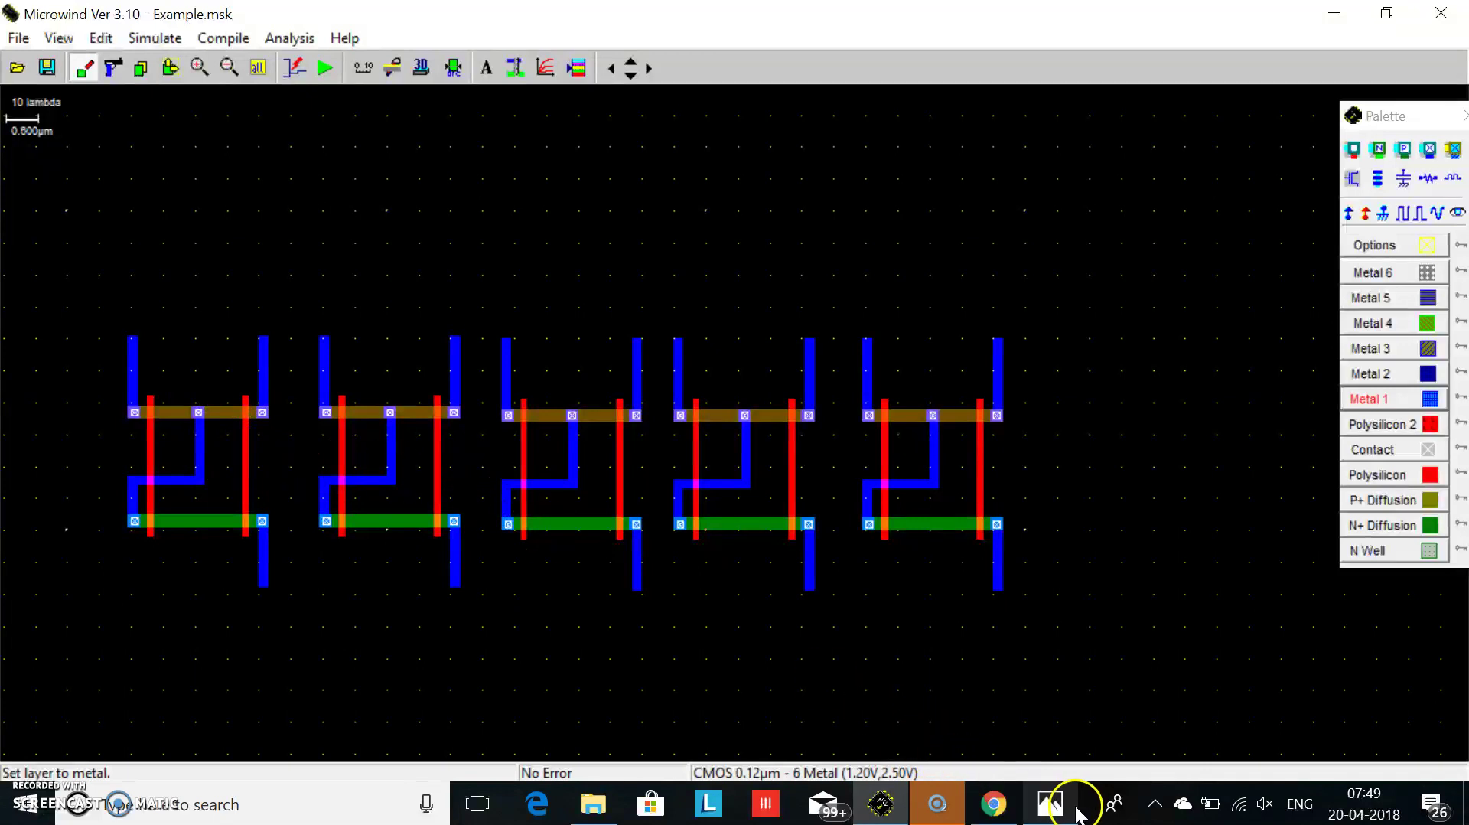
pyautogui.moveTo(1042, 804)
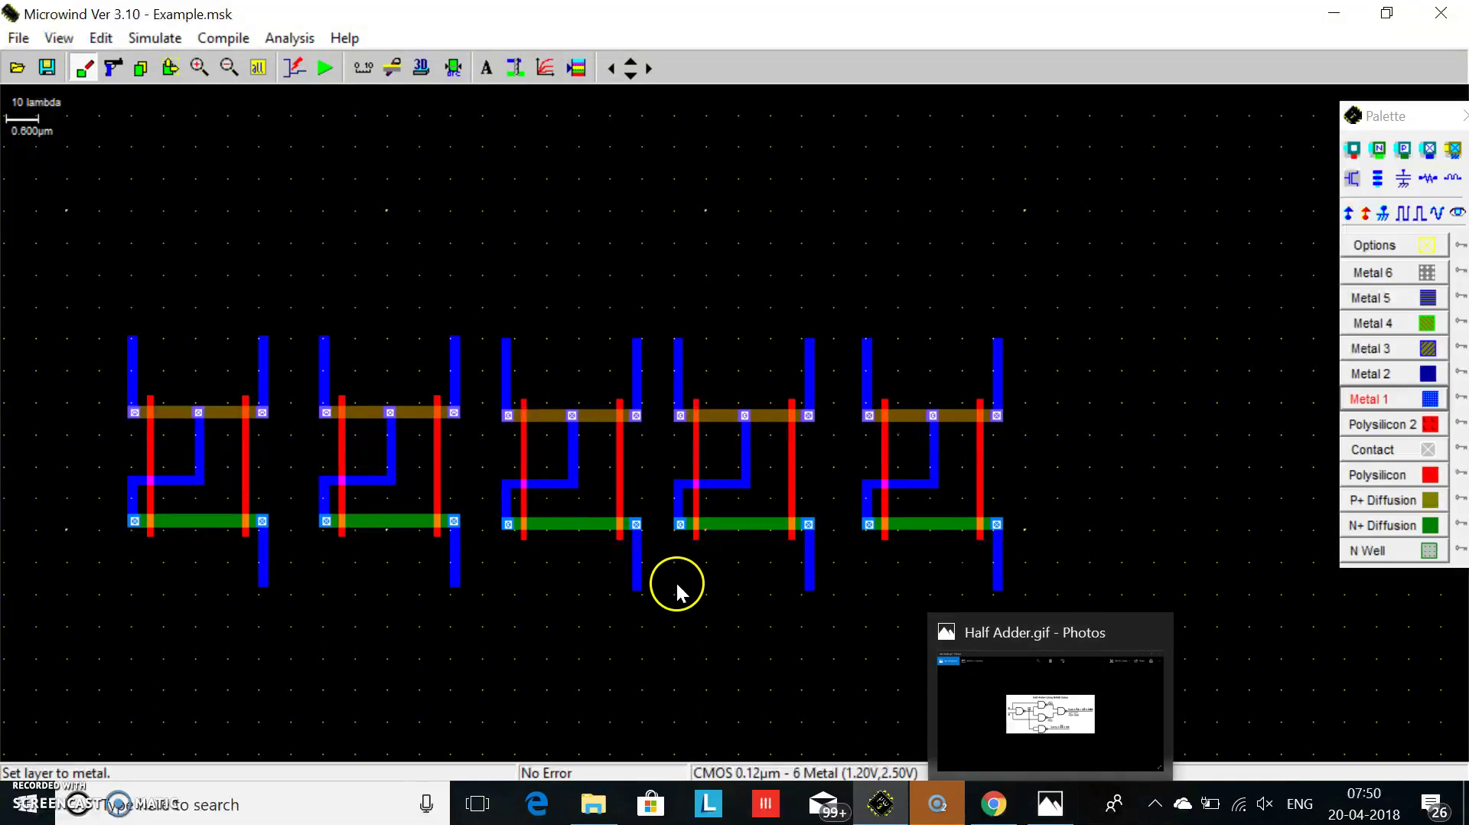
pyautogui.click(1060, 811)
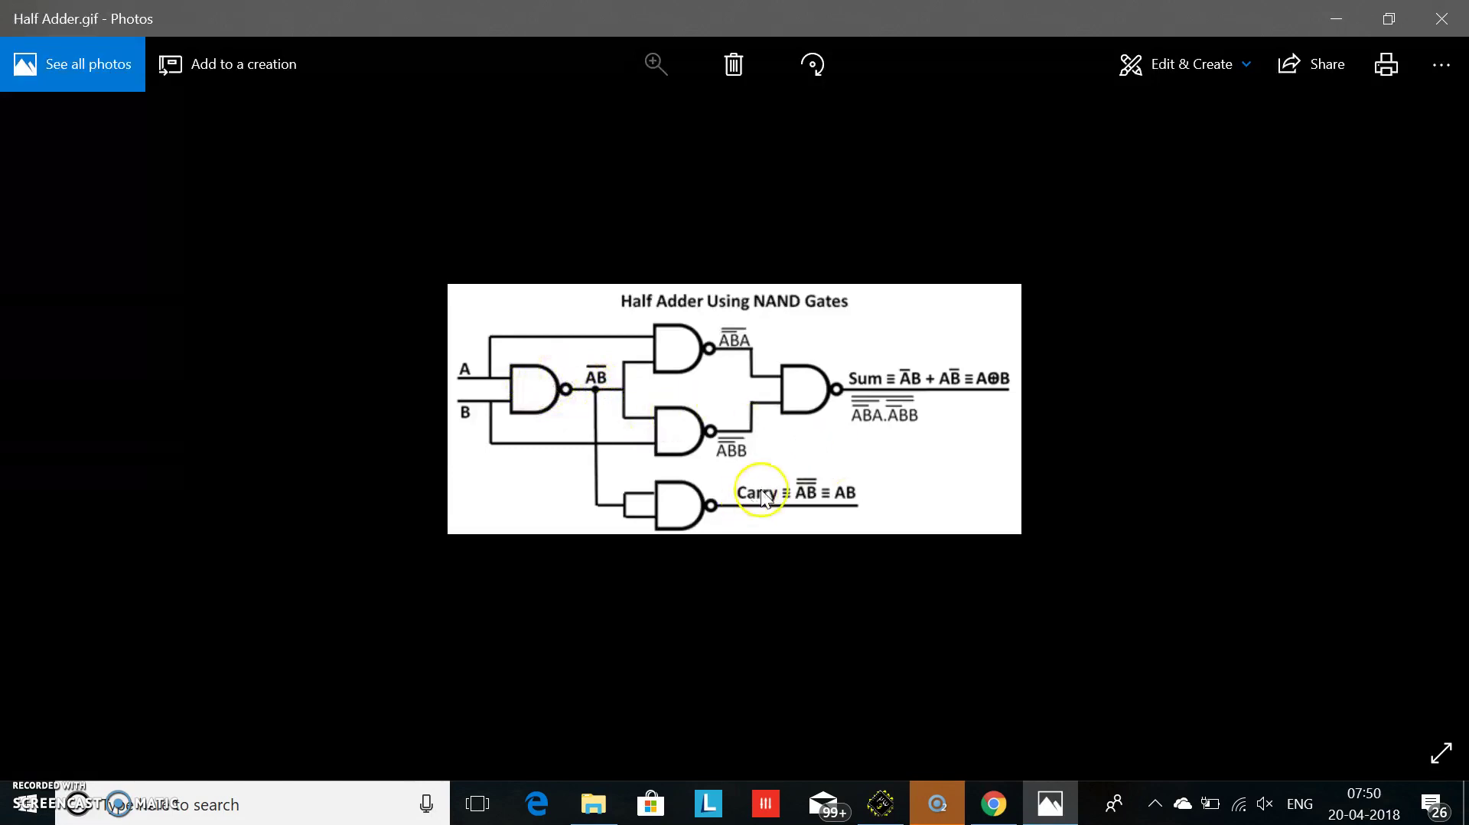
pyautogui.click(1334, 18)
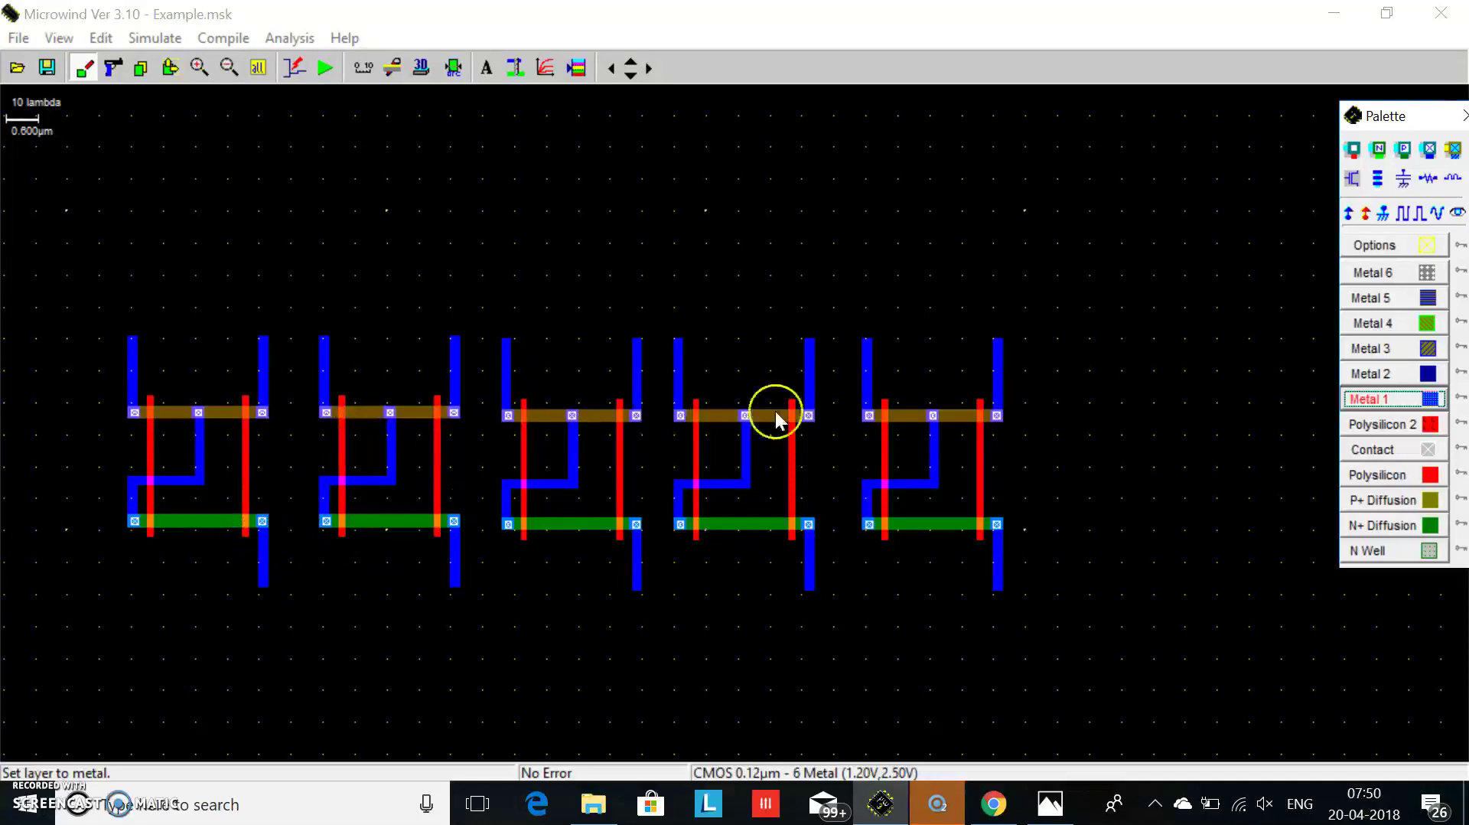
pyautogui.click(1430, 501)
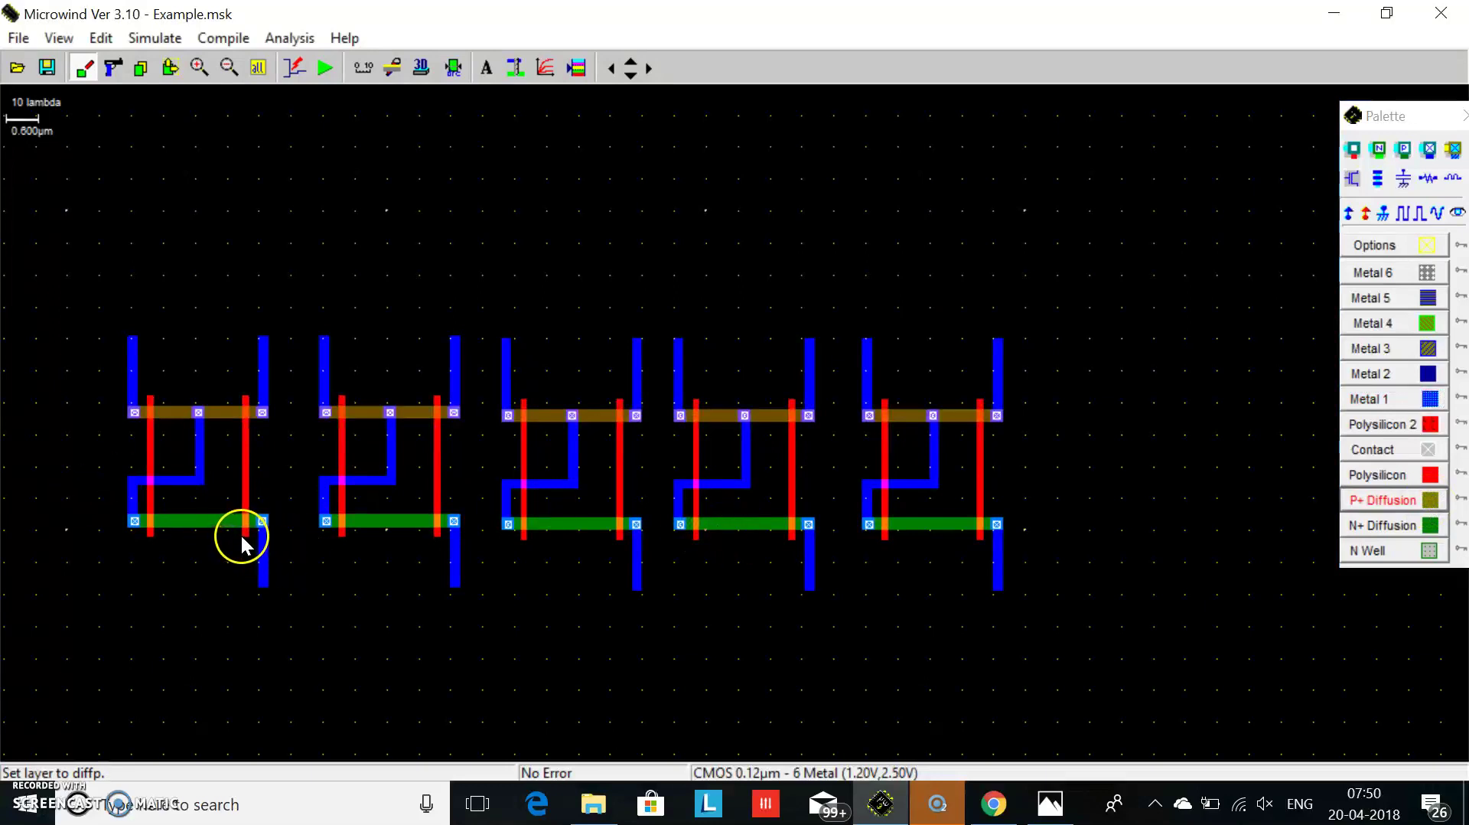
pyautogui.moveTo(240, 534); pyautogui.dragTo(345, 540)
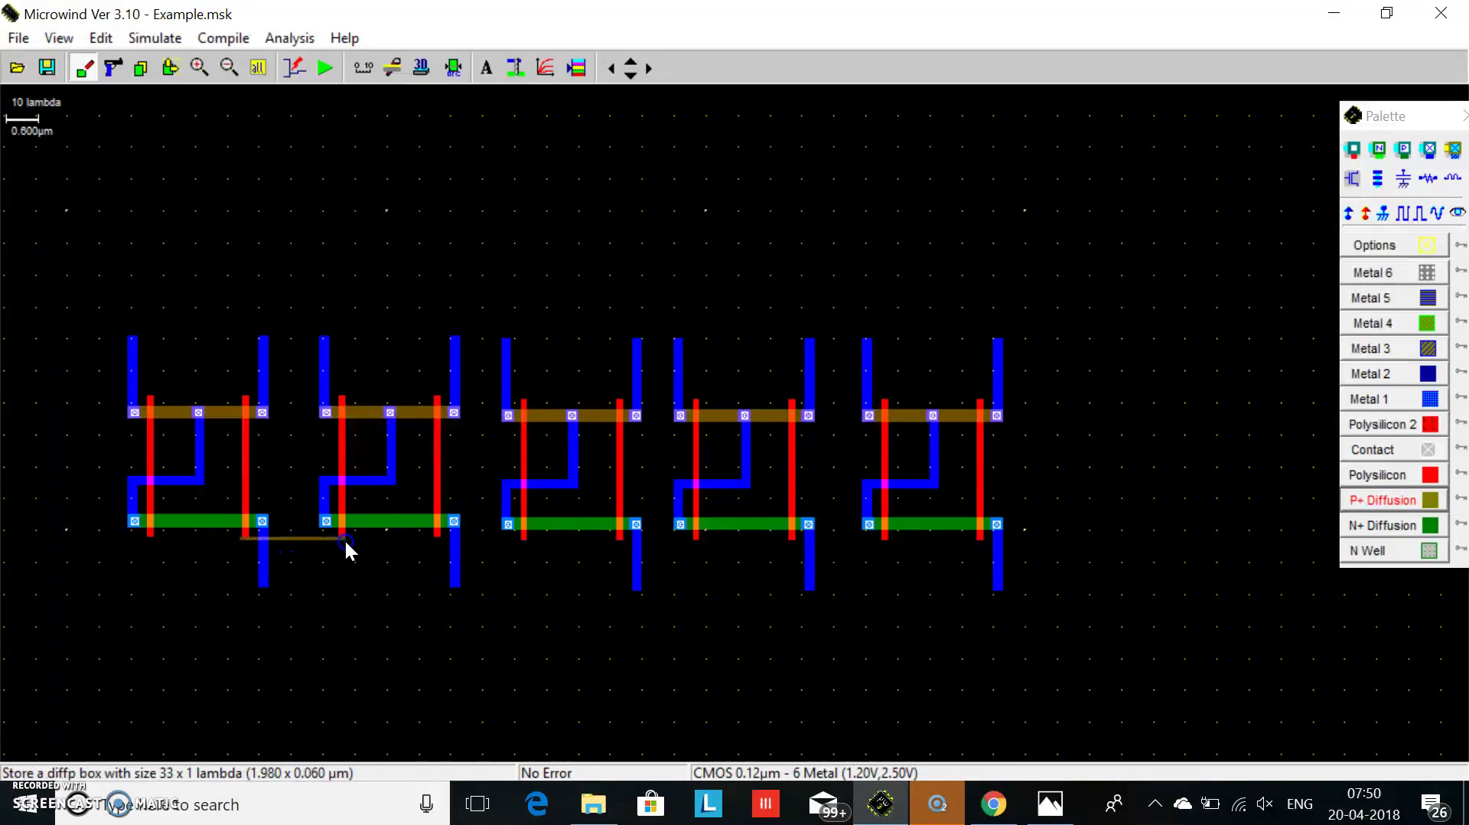
pyautogui.click(113, 68)
pyautogui.click(306, 540)
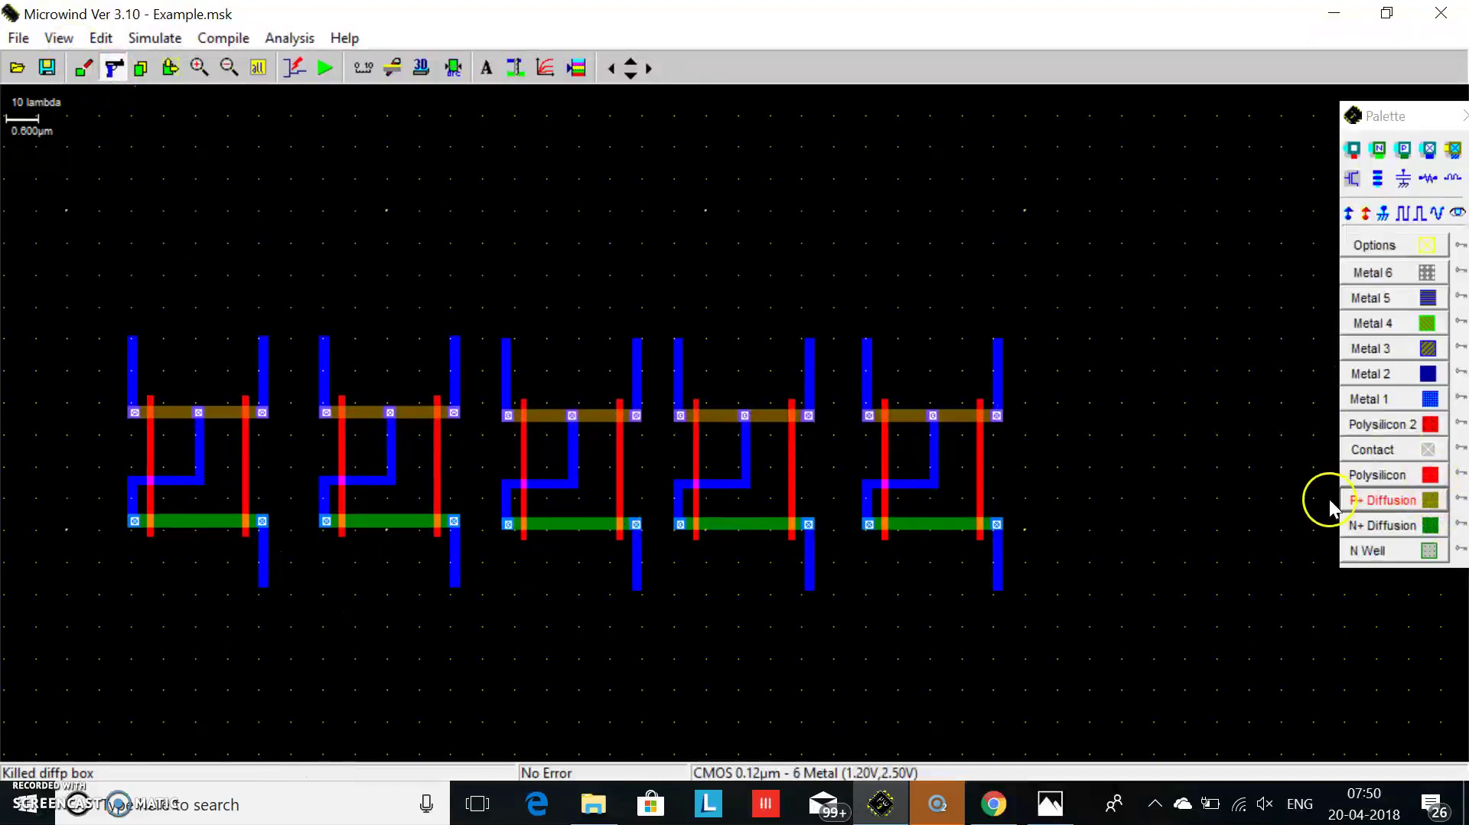
# Join the first NAND's right gate to the second NAND's left gate with a 31 x 2 lambda Polysilicon strip and a 2 x 2 lambda corner patch.
pyautogui.click(1438, 476)
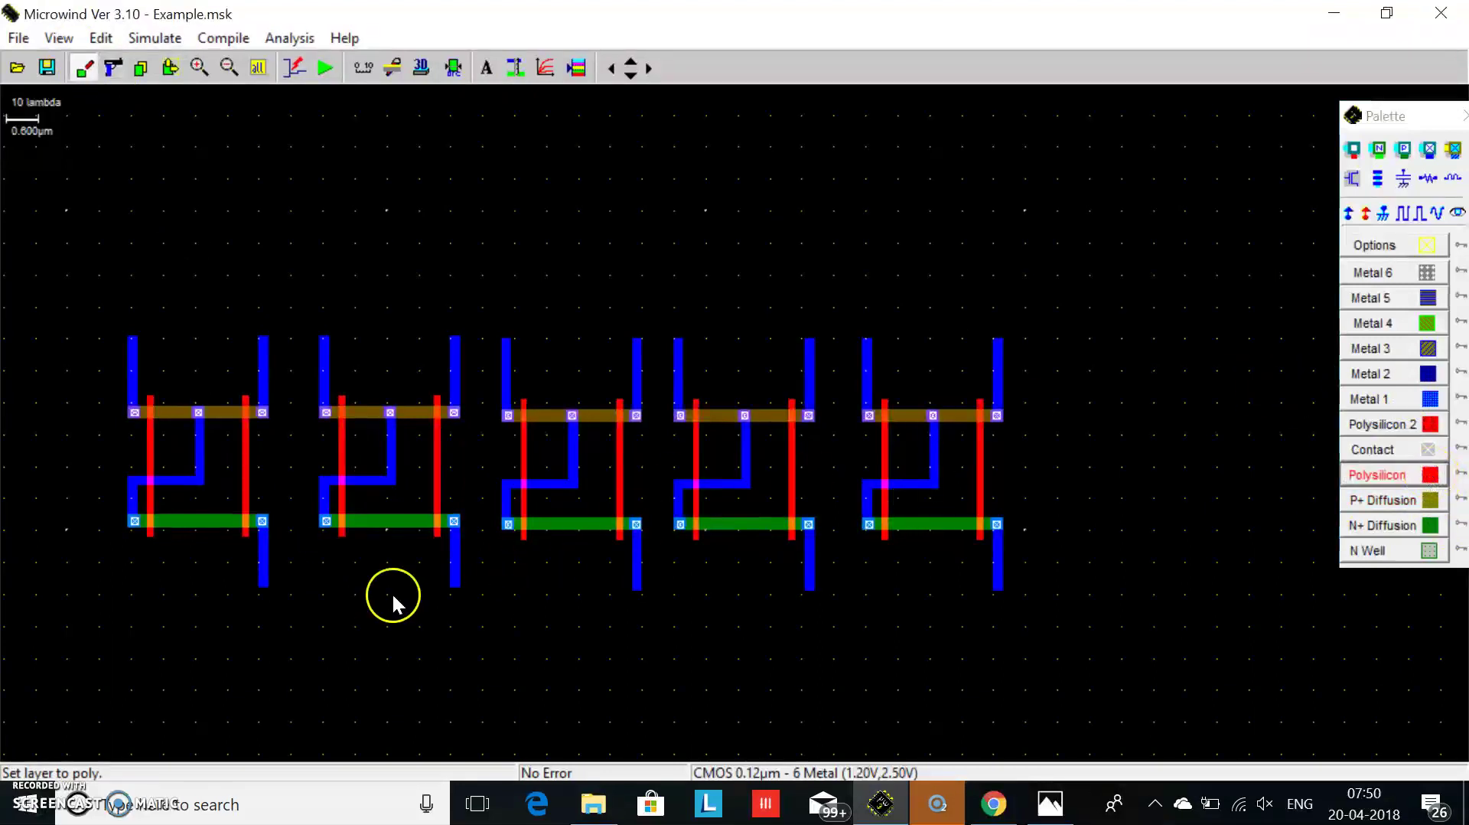
pyautogui.moveTo(241, 533); pyautogui.dragTo(346, 539)
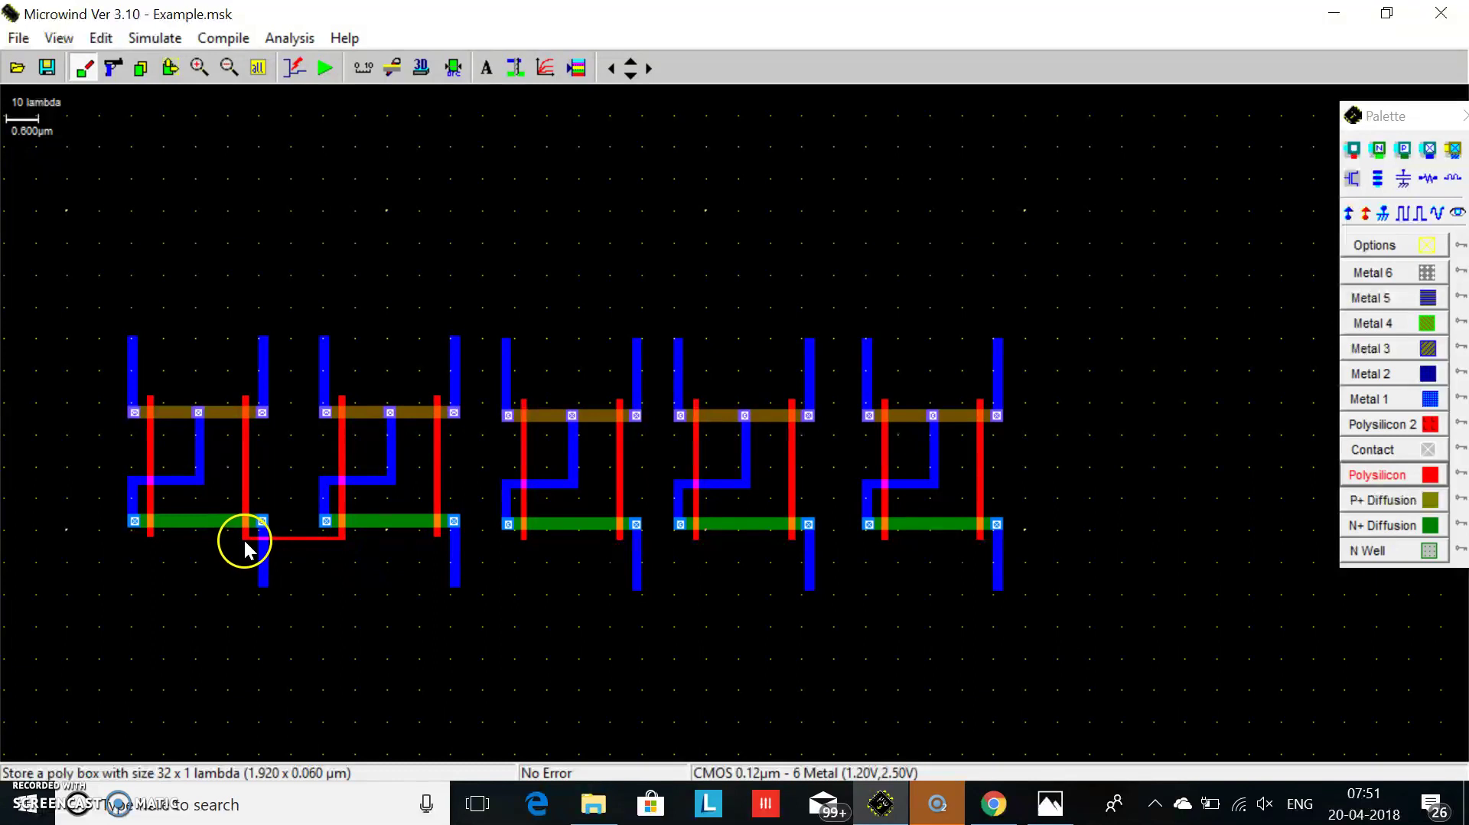
pyautogui.moveTo(243, 535); pyautogui.dragTo(344, 545)
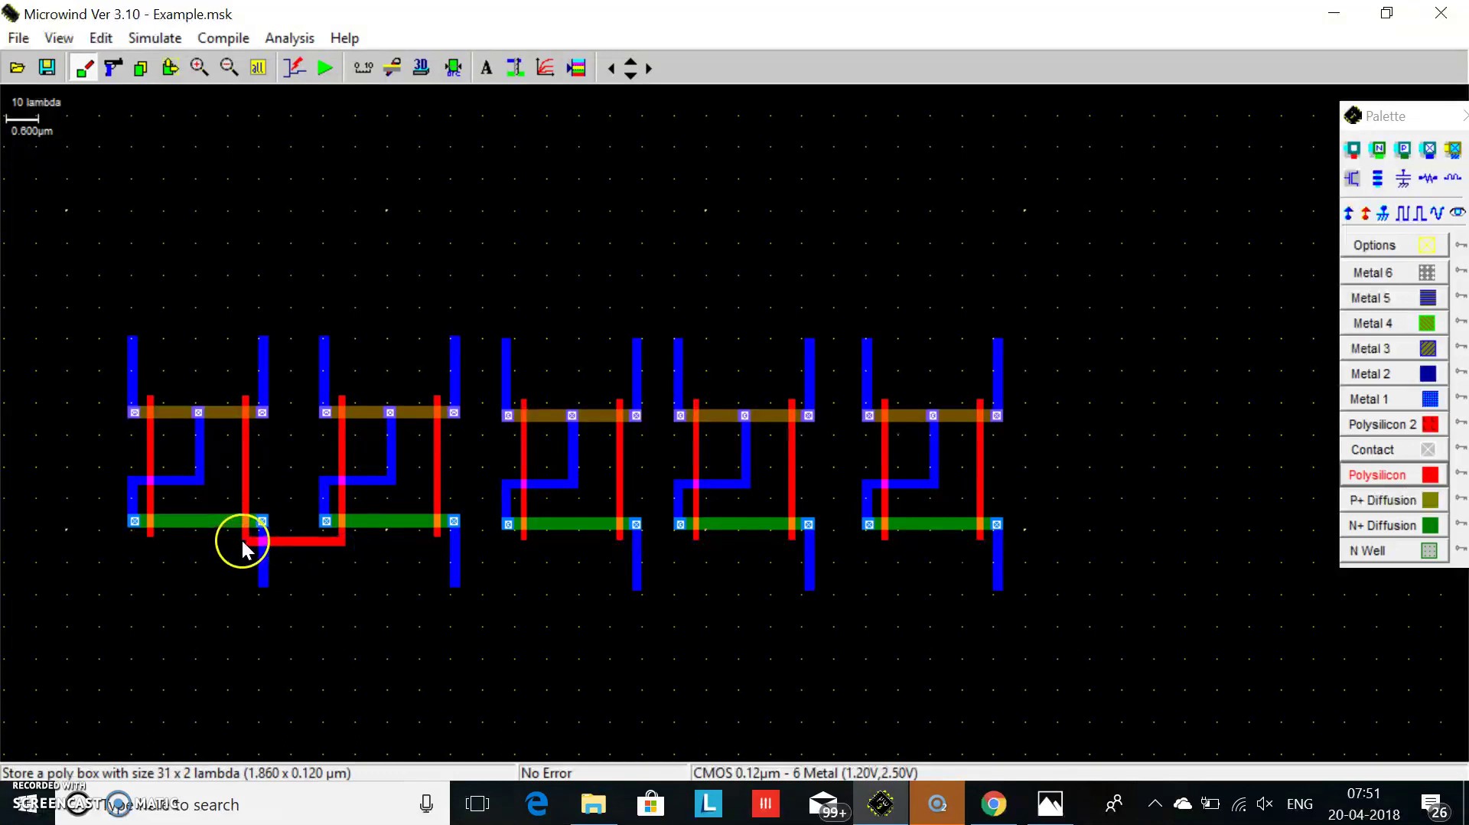
pyautogui.moveTo(241, 537); pyautogui.dragTo(246, 542)
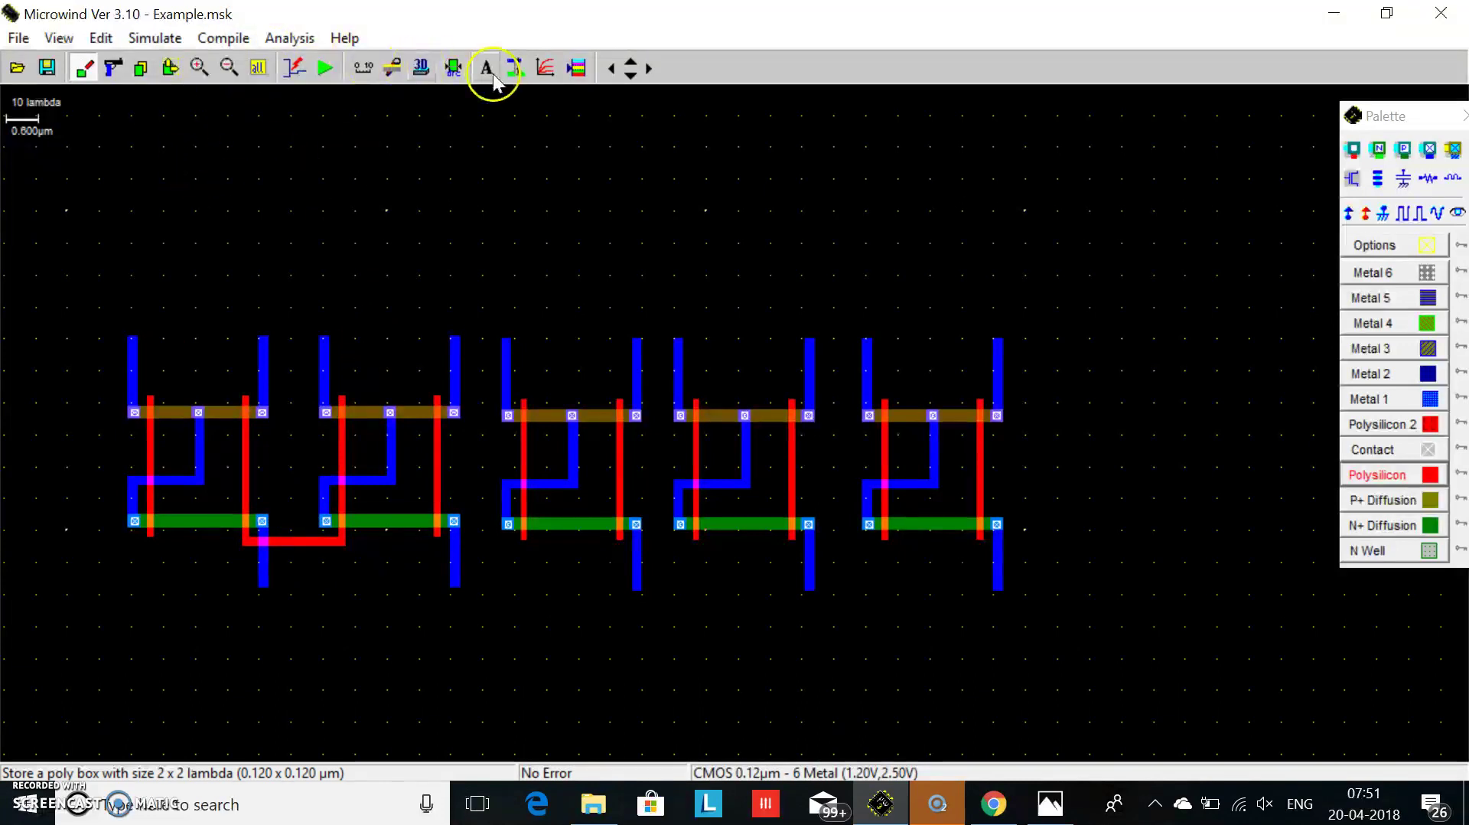
# Run the design rule check and connect the first NAND's left gate to the third NAND's left gate with Polysilicon routed above the P+ Diffusion.
pyautogui.click(452, 67)
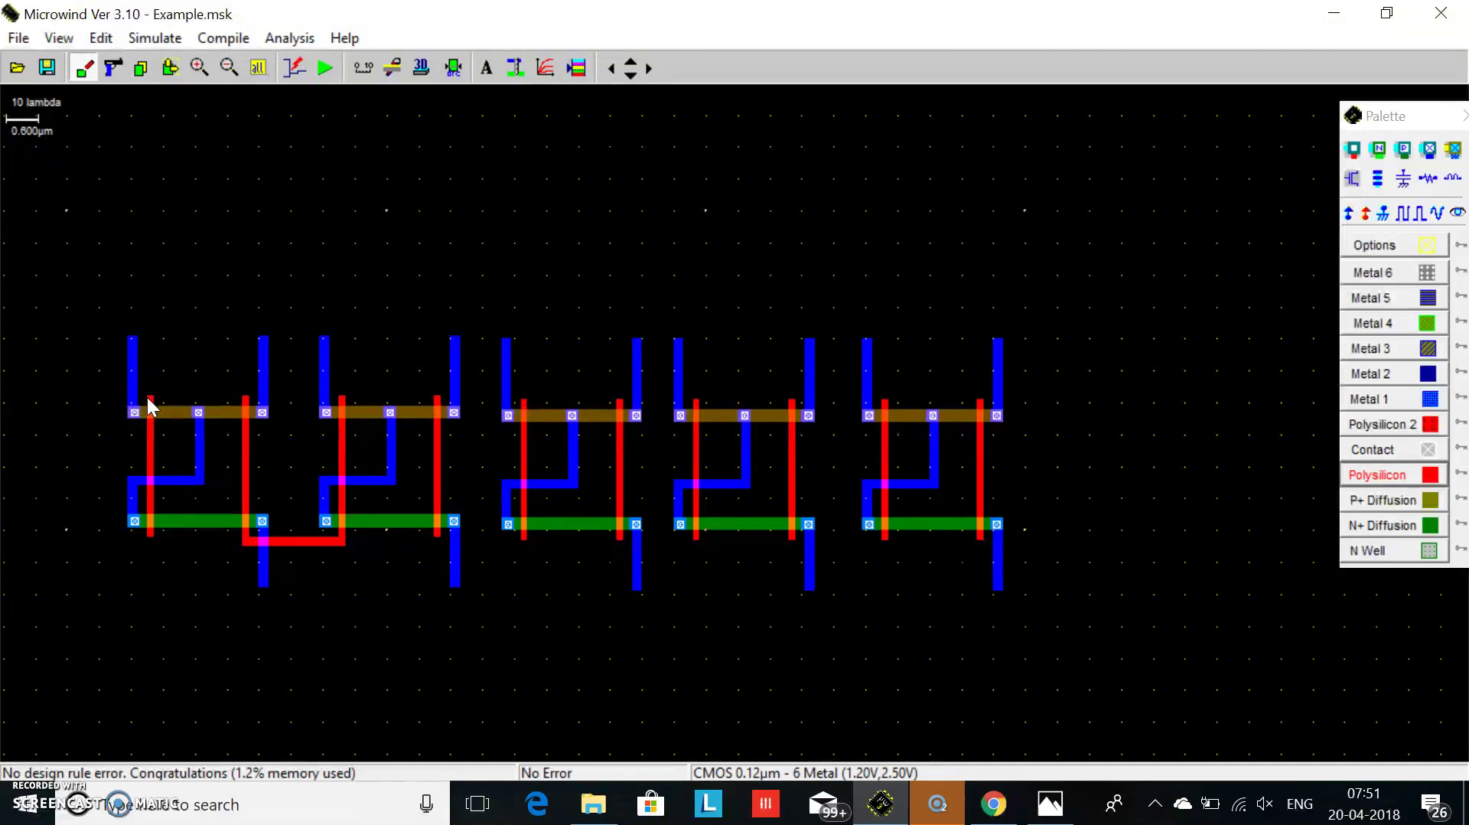
pyautogui.moveTo(146, 391)
pyautogui.mouseDown()
pyautogui.moveTo(159, 391)
pyautogui.moveTo(153, 374)
pyautogui.mouseUp()
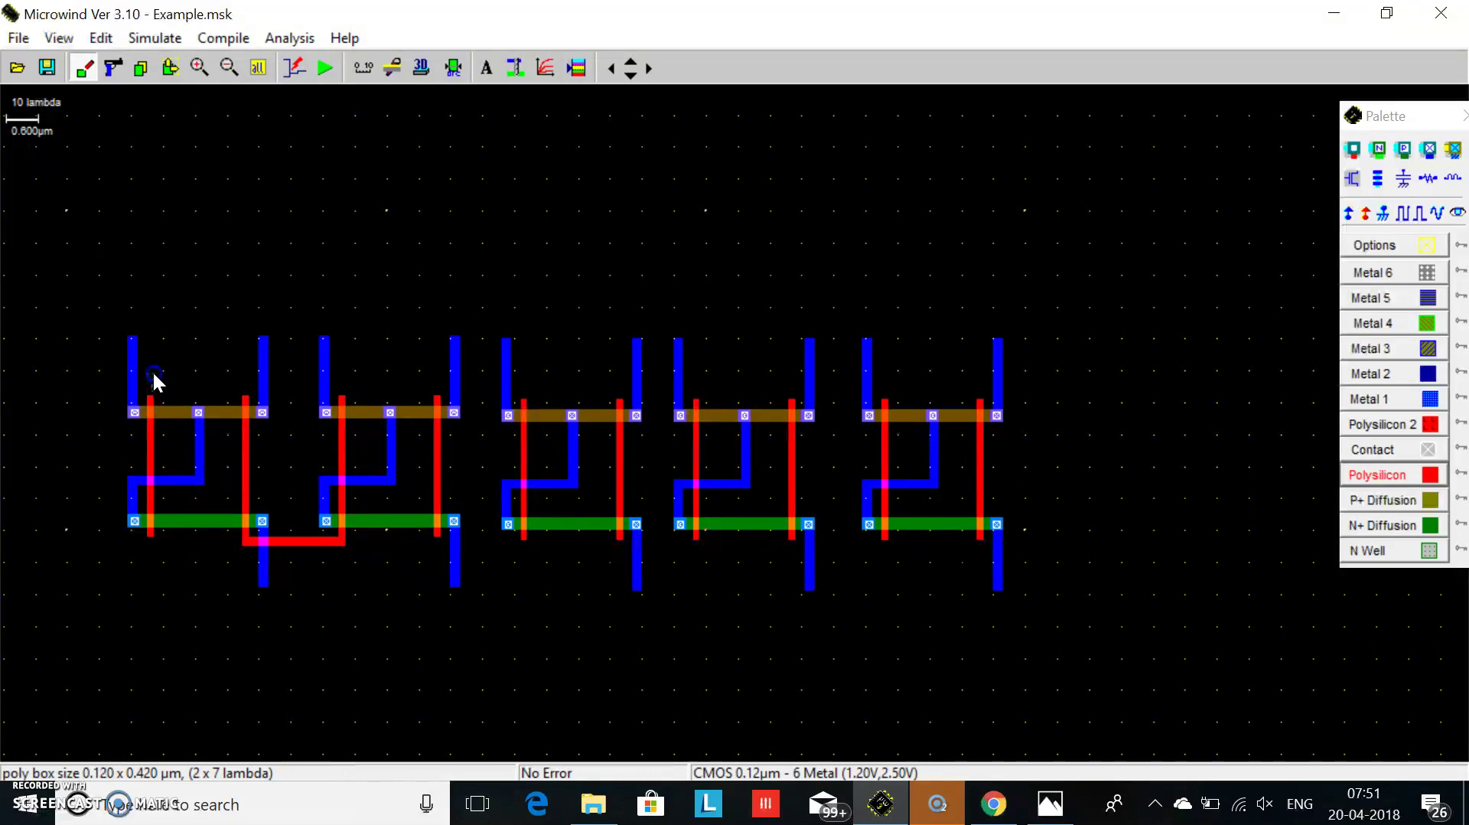
pyautogui.moveTo(155, 372); pyautogui.dragTo(529, 402)
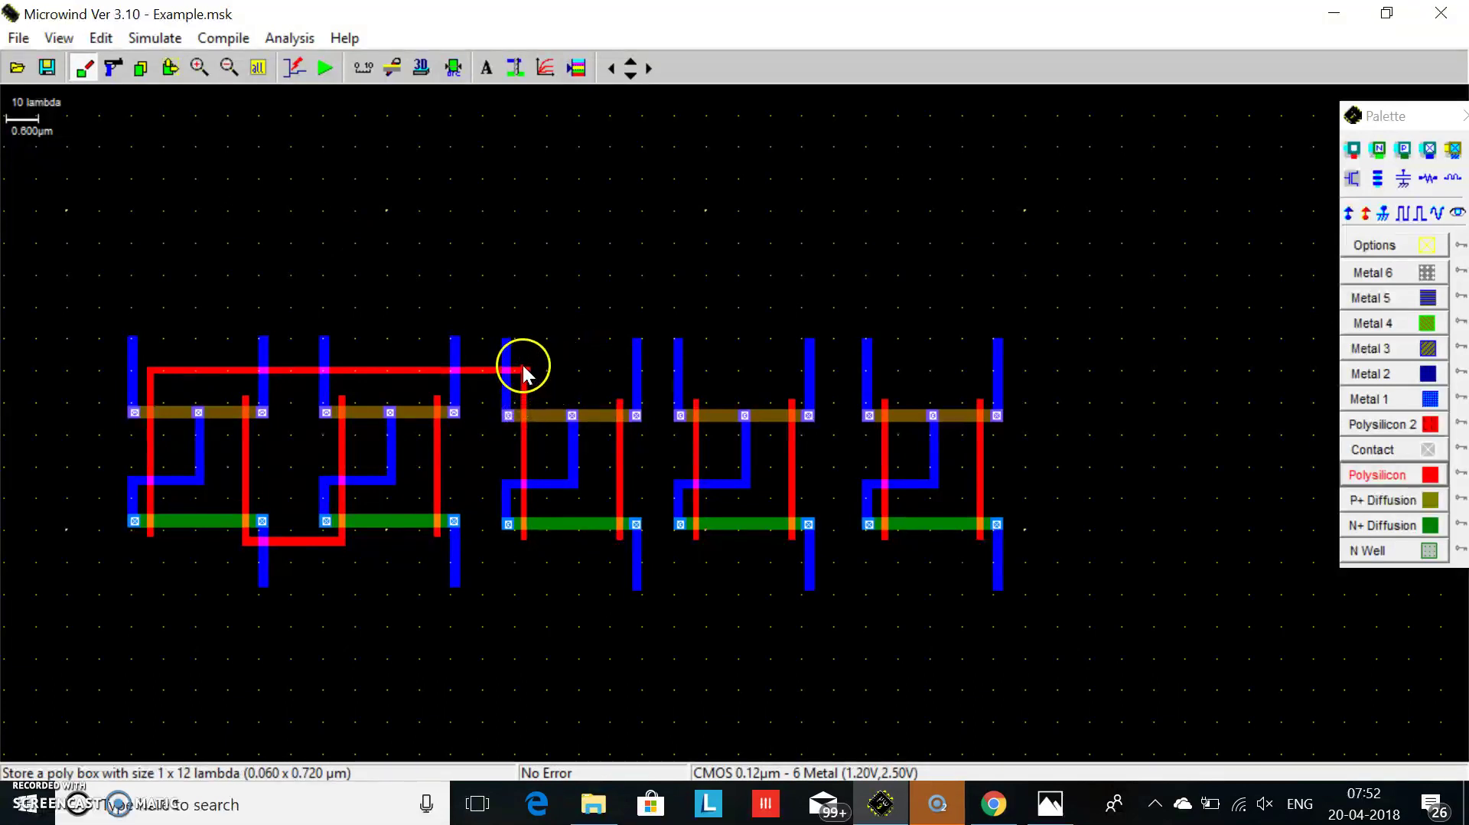
pyautogui.click(524, 371)
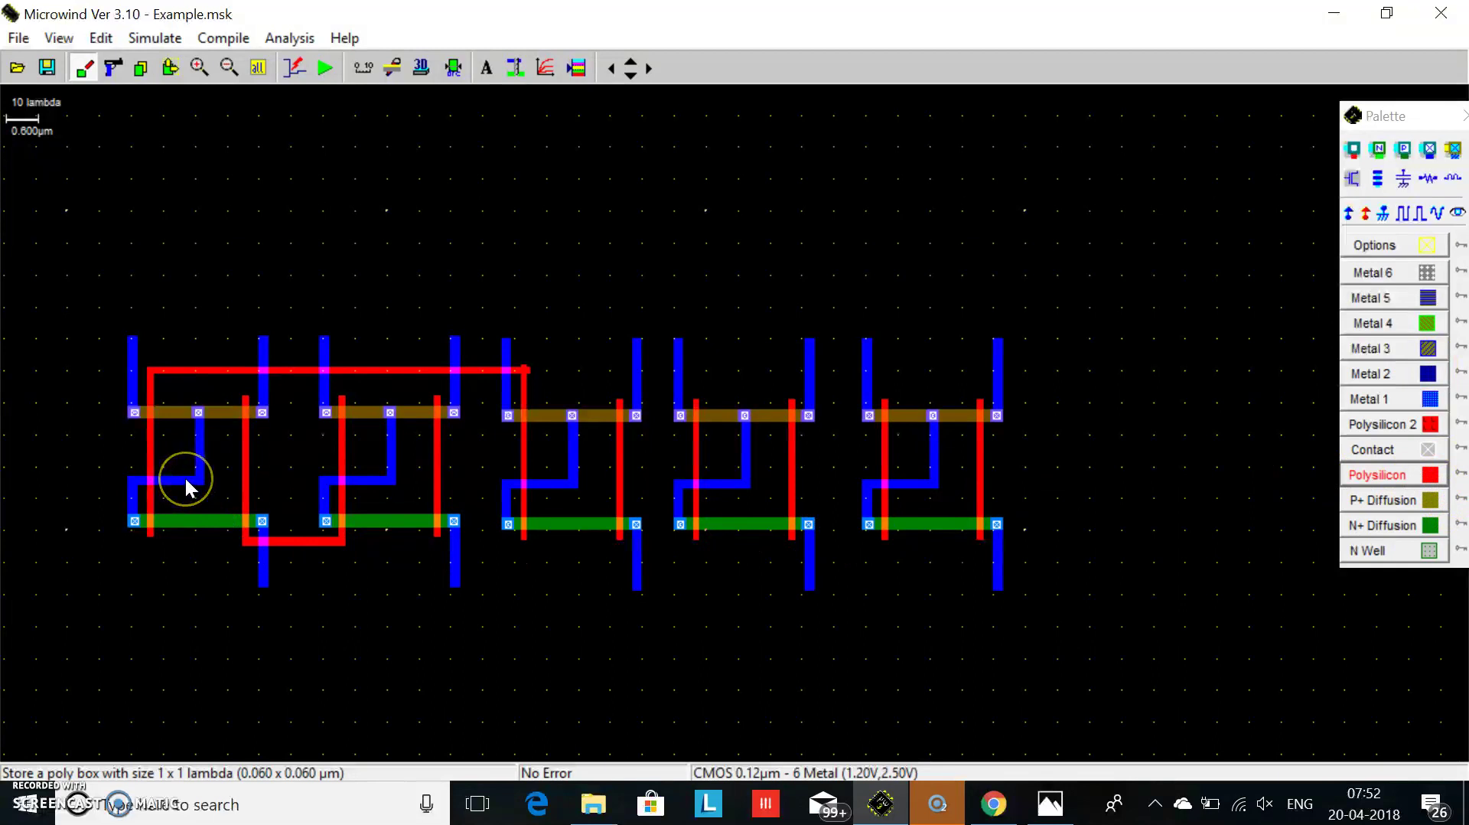
# Route Polysilicon from the first NAND's output along a 250 x 2 lambda strip below the gates to both fifth NAND inputs, and check design rules.
pyautogui.moveTo(186, 477); pyautogui.dragTo(981, 576)
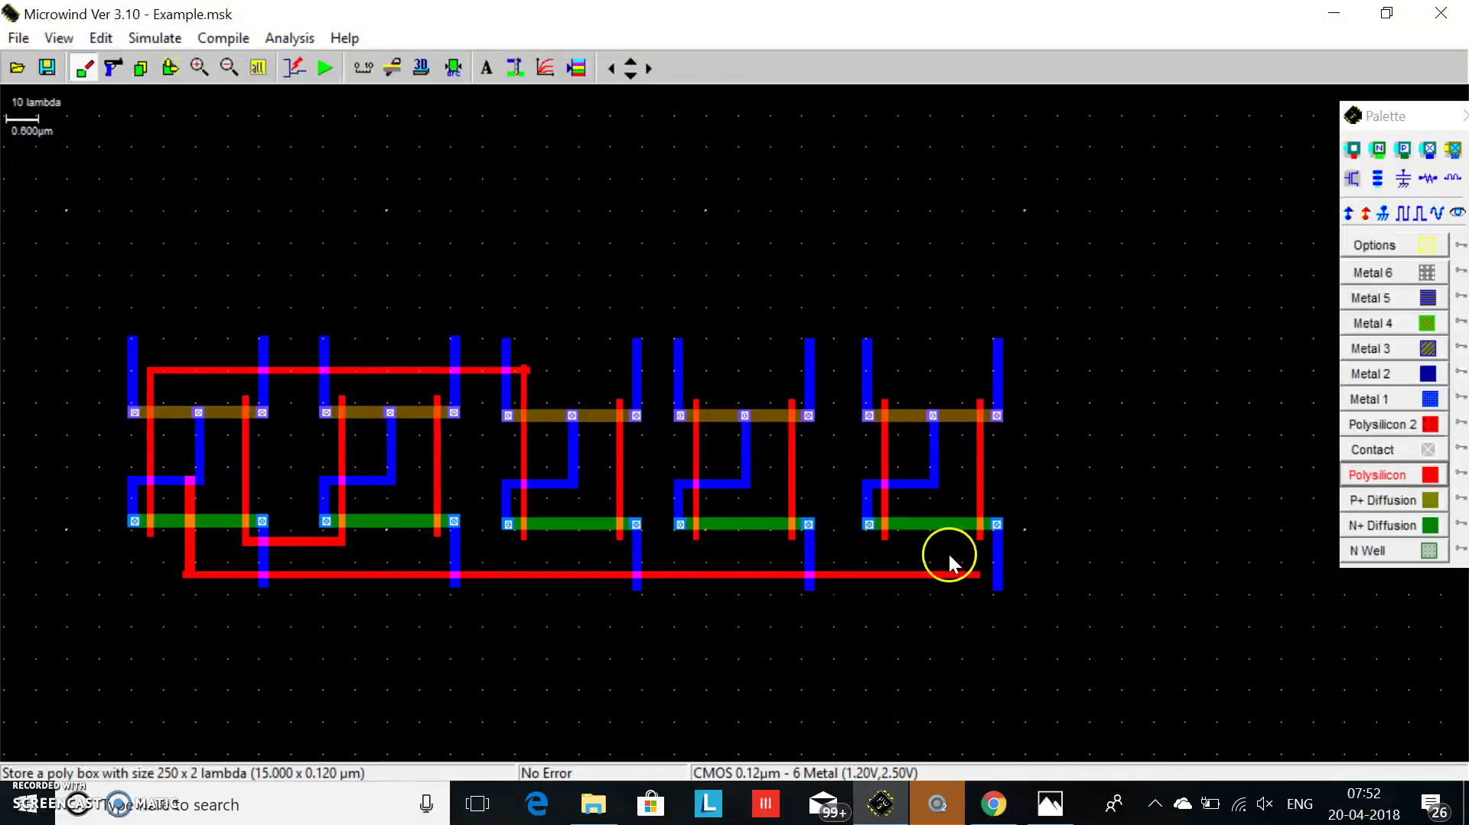
pyautogui.moveTo(881, 536); pyautogui.dragTo(893, 571)
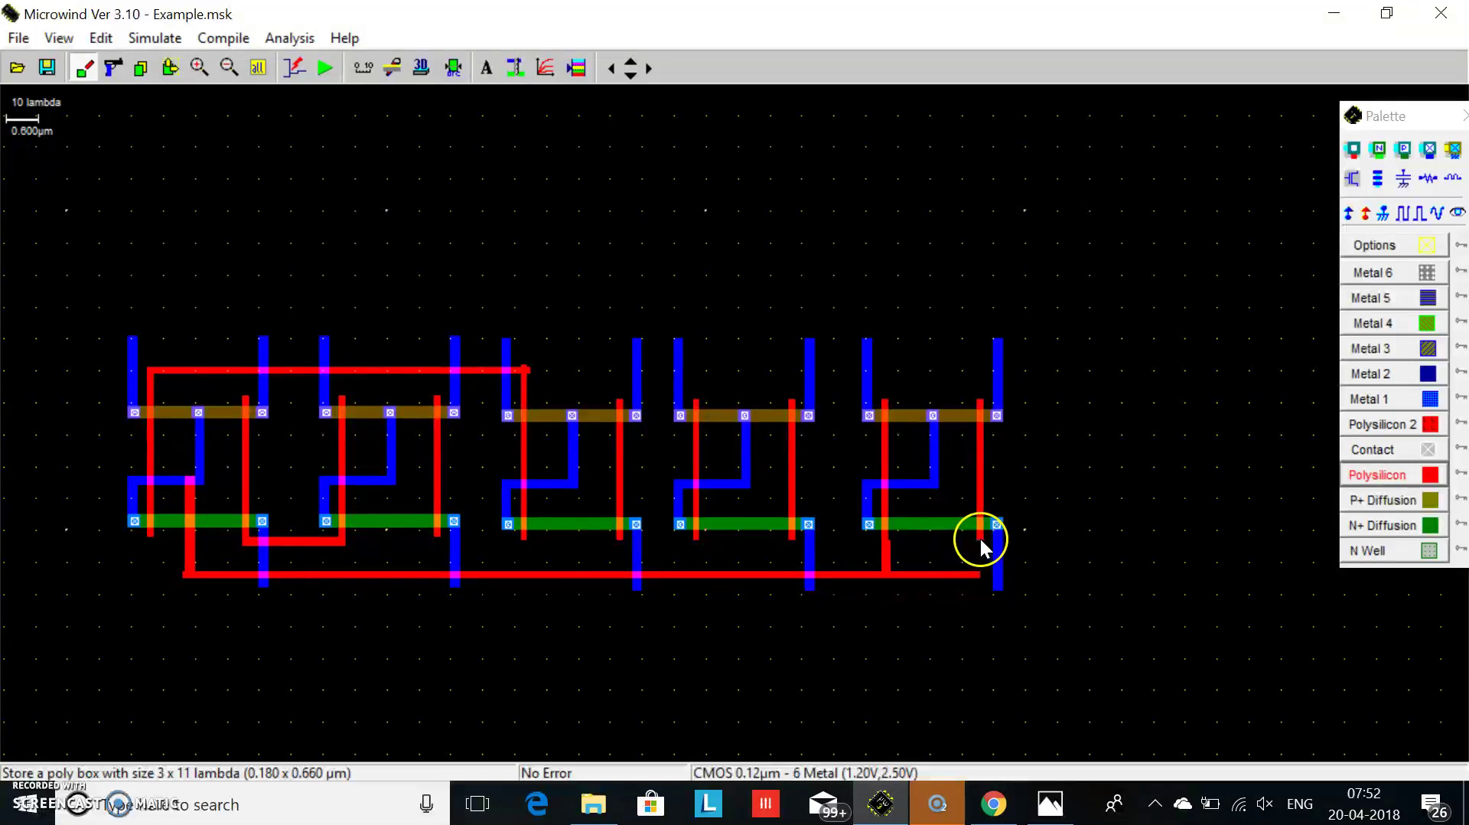
pyautogui.moveTo(983, 535); pyautogui.dragTo(975, 572)
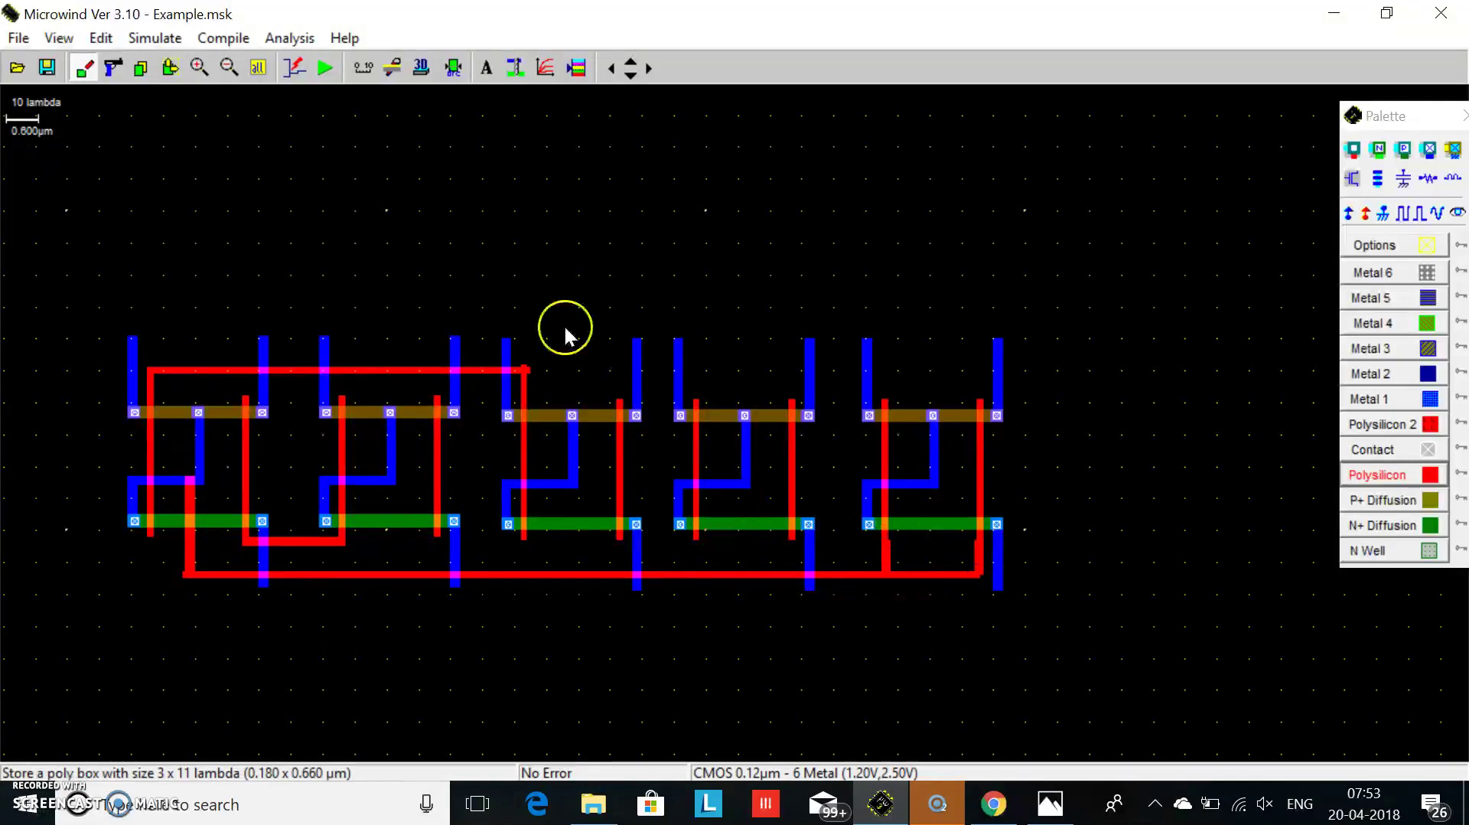
pyautogui.click(454, 69)
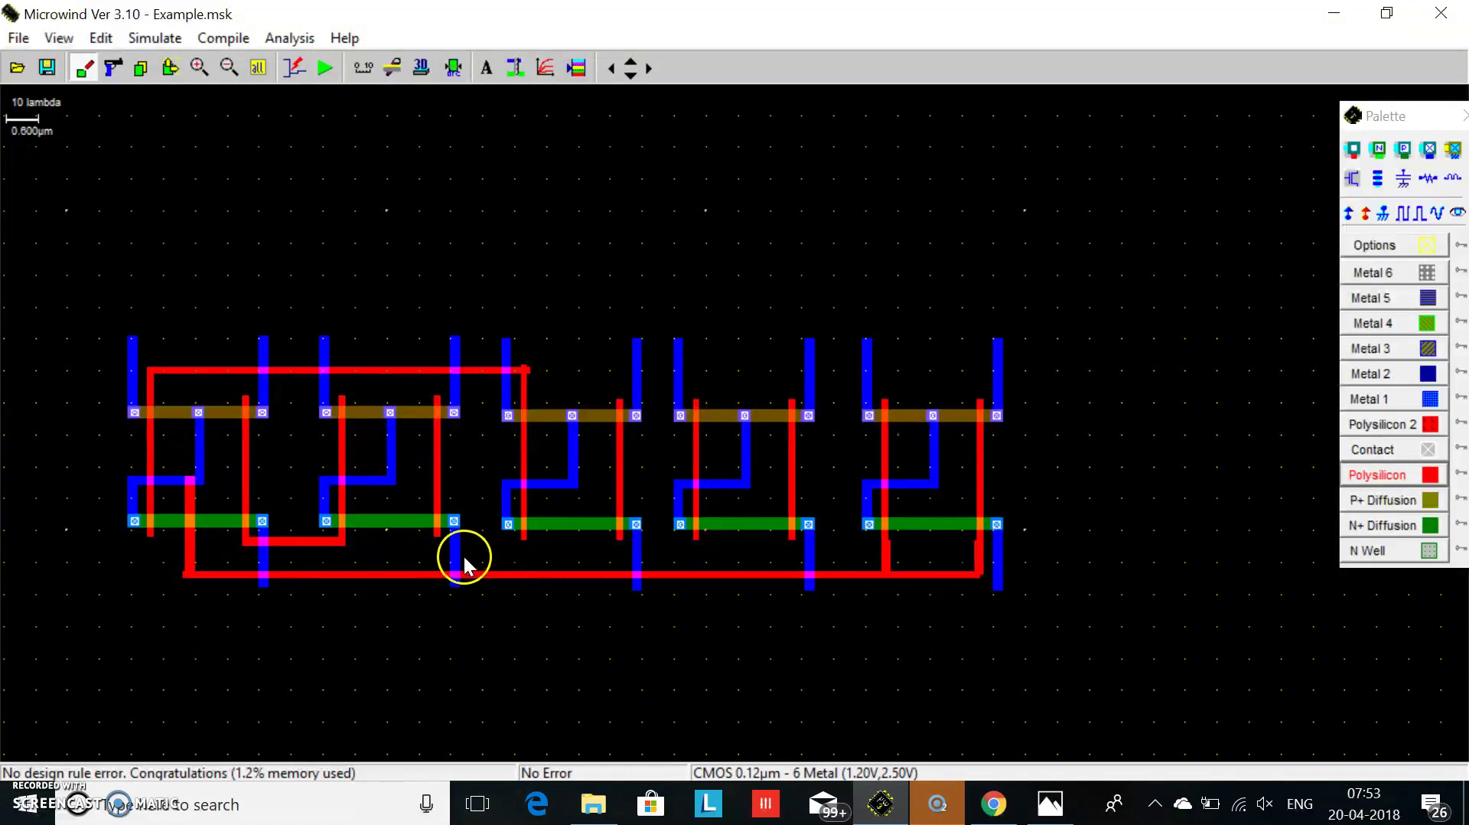
# Connect the right gates of the second and third NANDs to the lower Polysilicon strip and place a poly contact on the first NAND's output.
pyautogui.moveTo(433, 537); pyautogui.dragTo(442, 576)
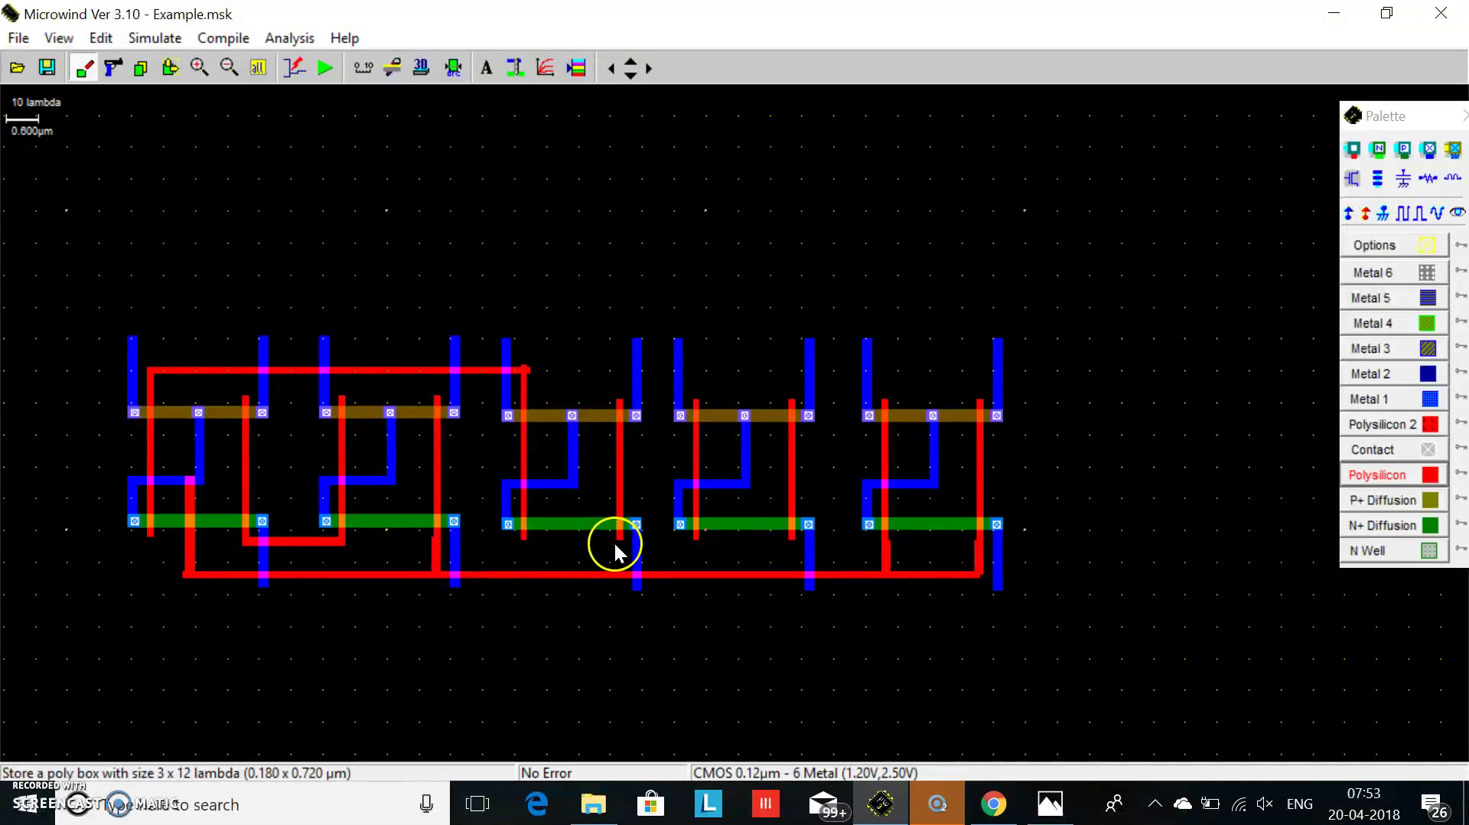
pyautogui.moveTo(617, 539); pyautogui.dragTo(623, 569)
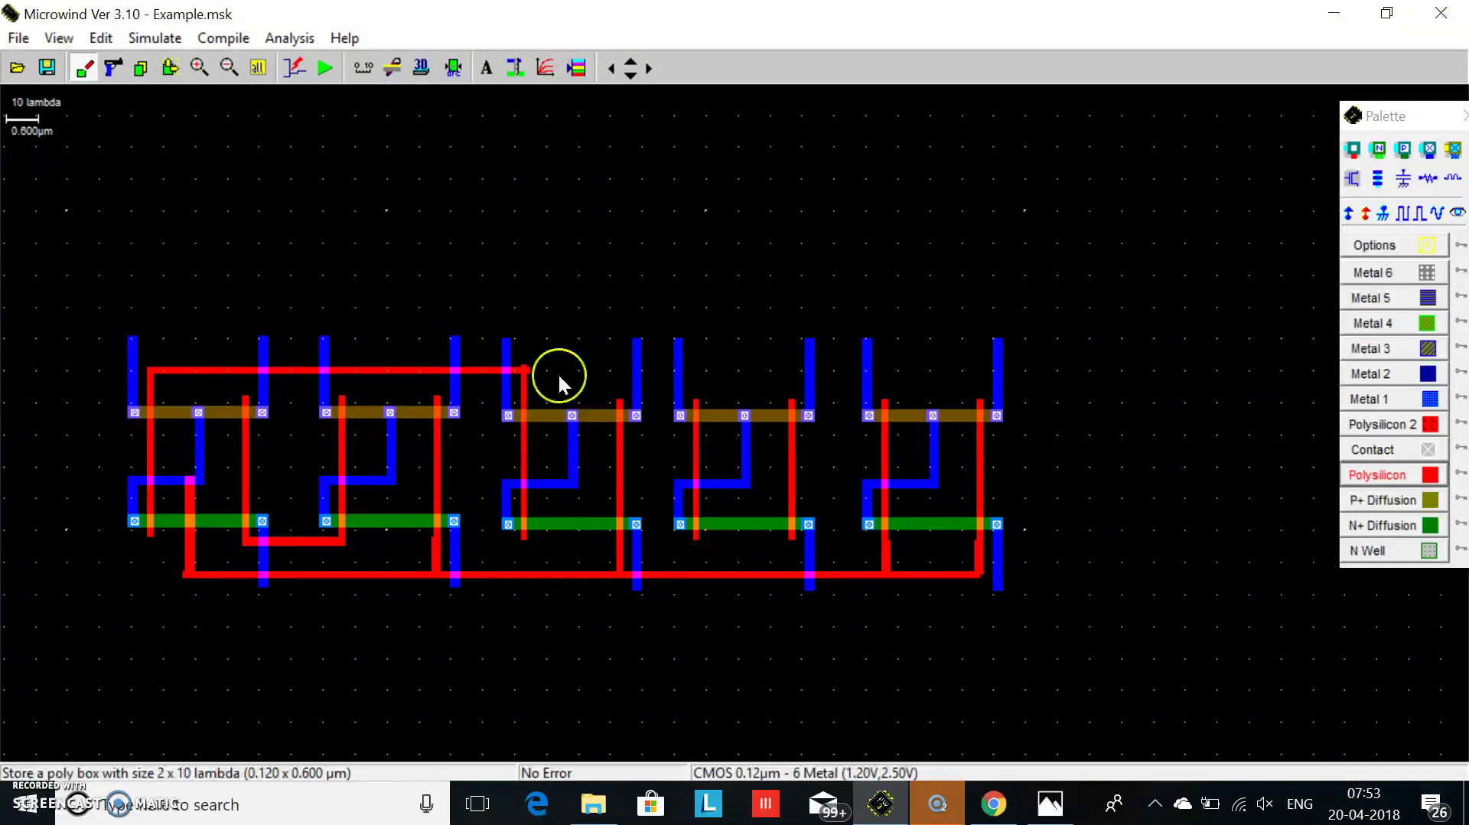
pyautogui.click(1352, 150)
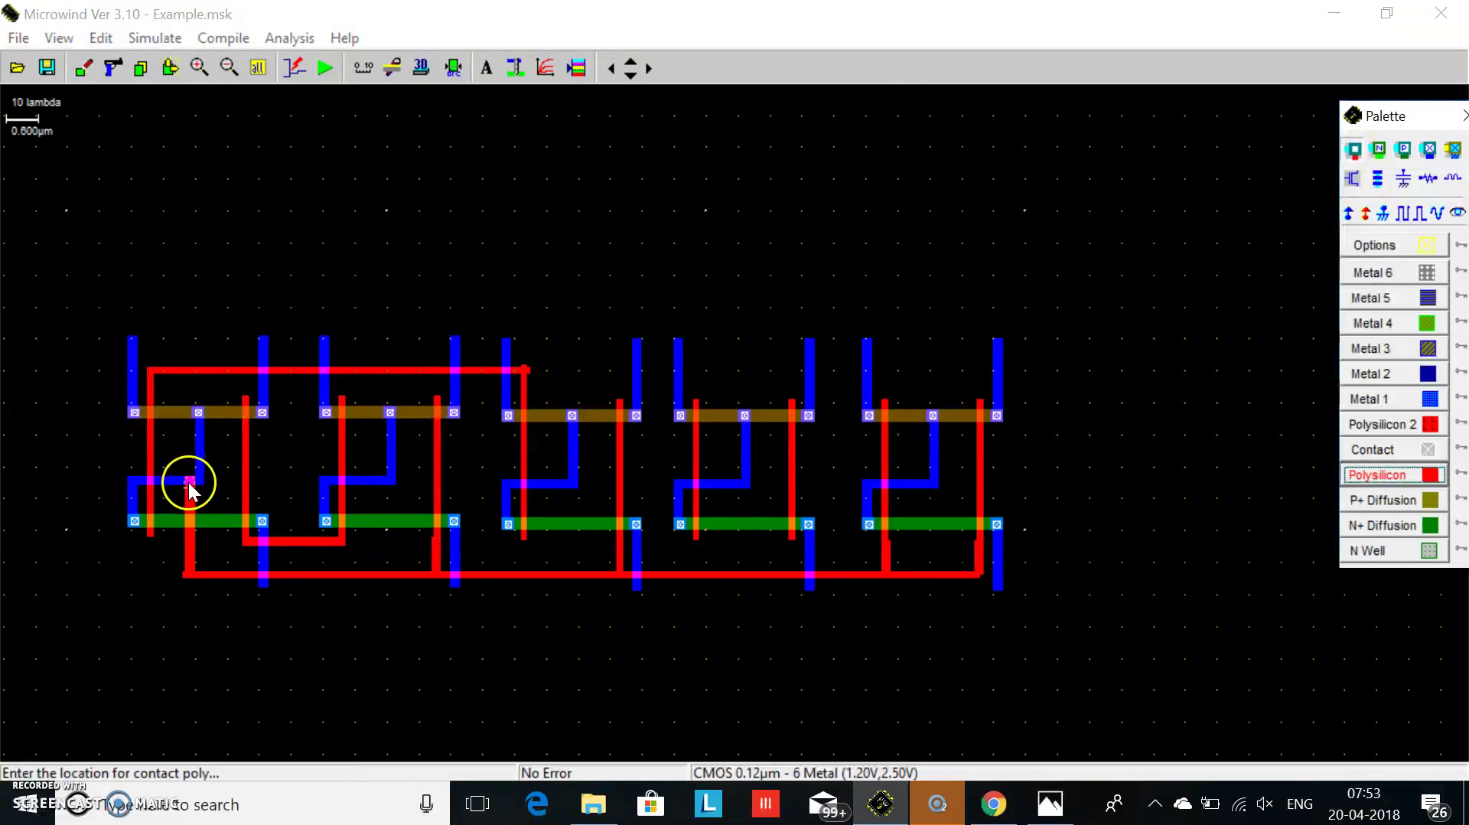
pyautogui.click(188, 480)
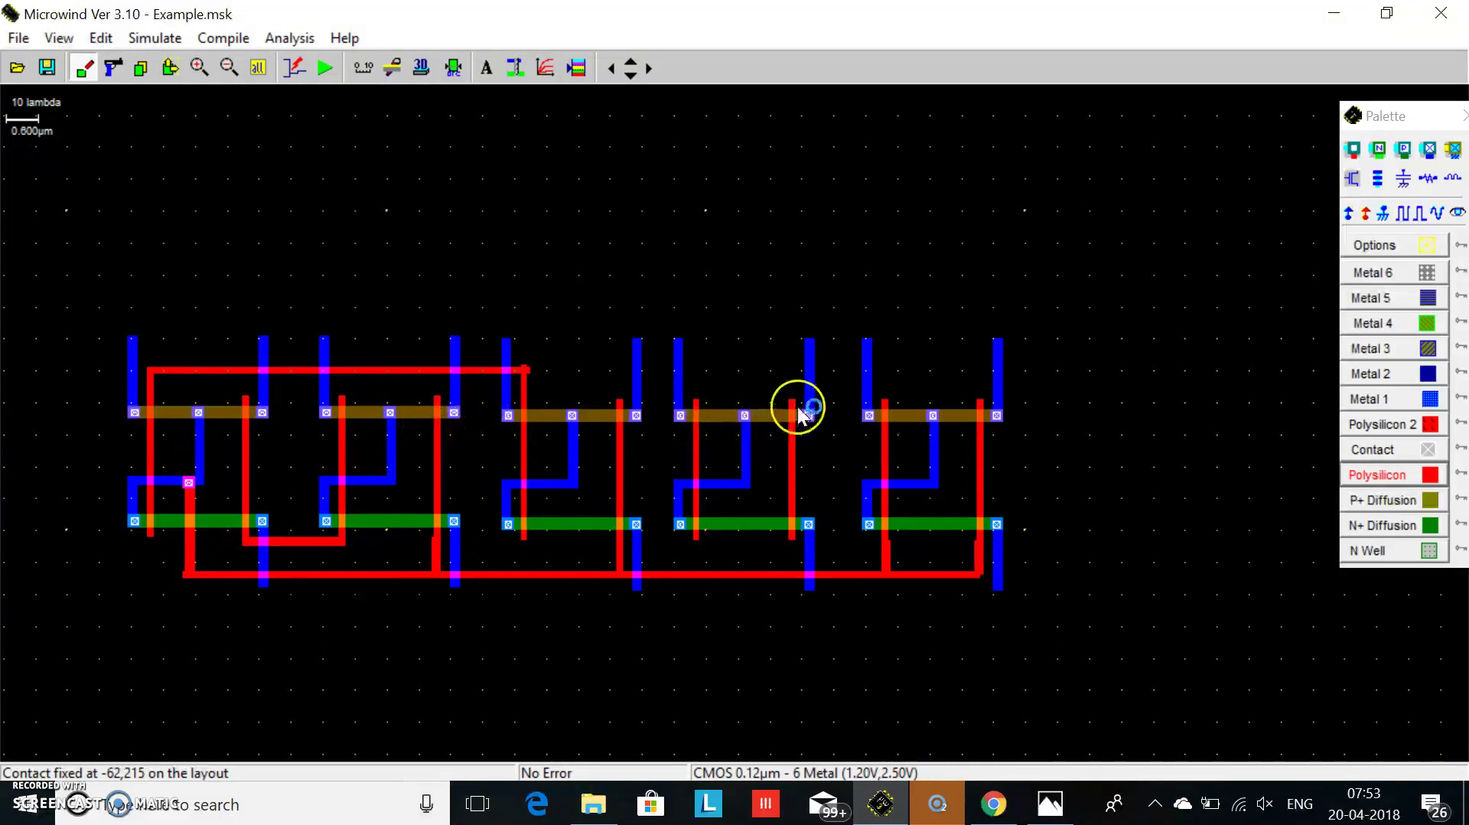
# Check the Half Adder.gif schematic in Photos, then connect the third NAND's output to the fourth NAND's left gate using Metal 1 and a poly contact.
pyautogui.click(1057, 813)
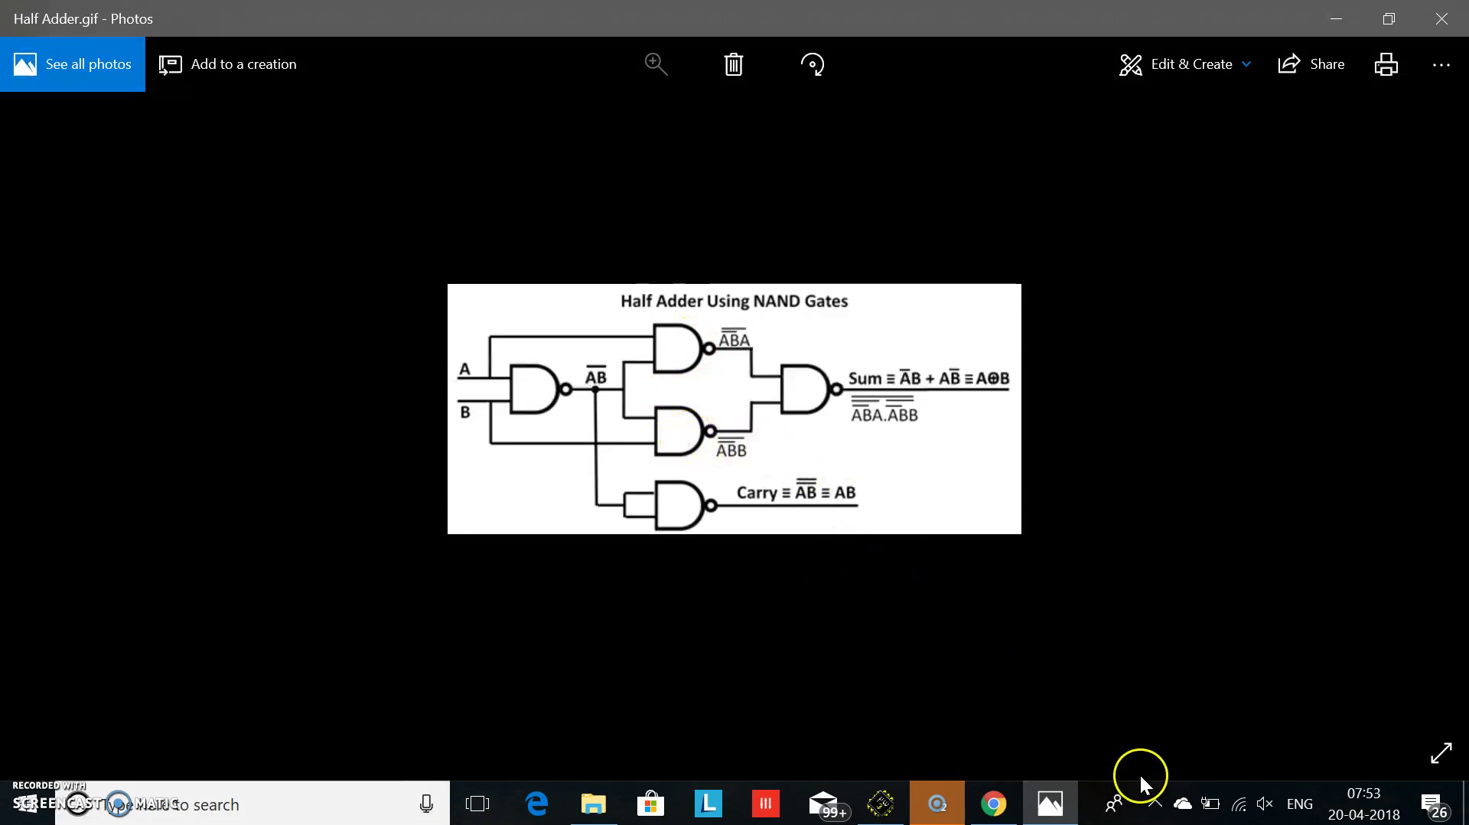
pyautogui.click(1049, 803)
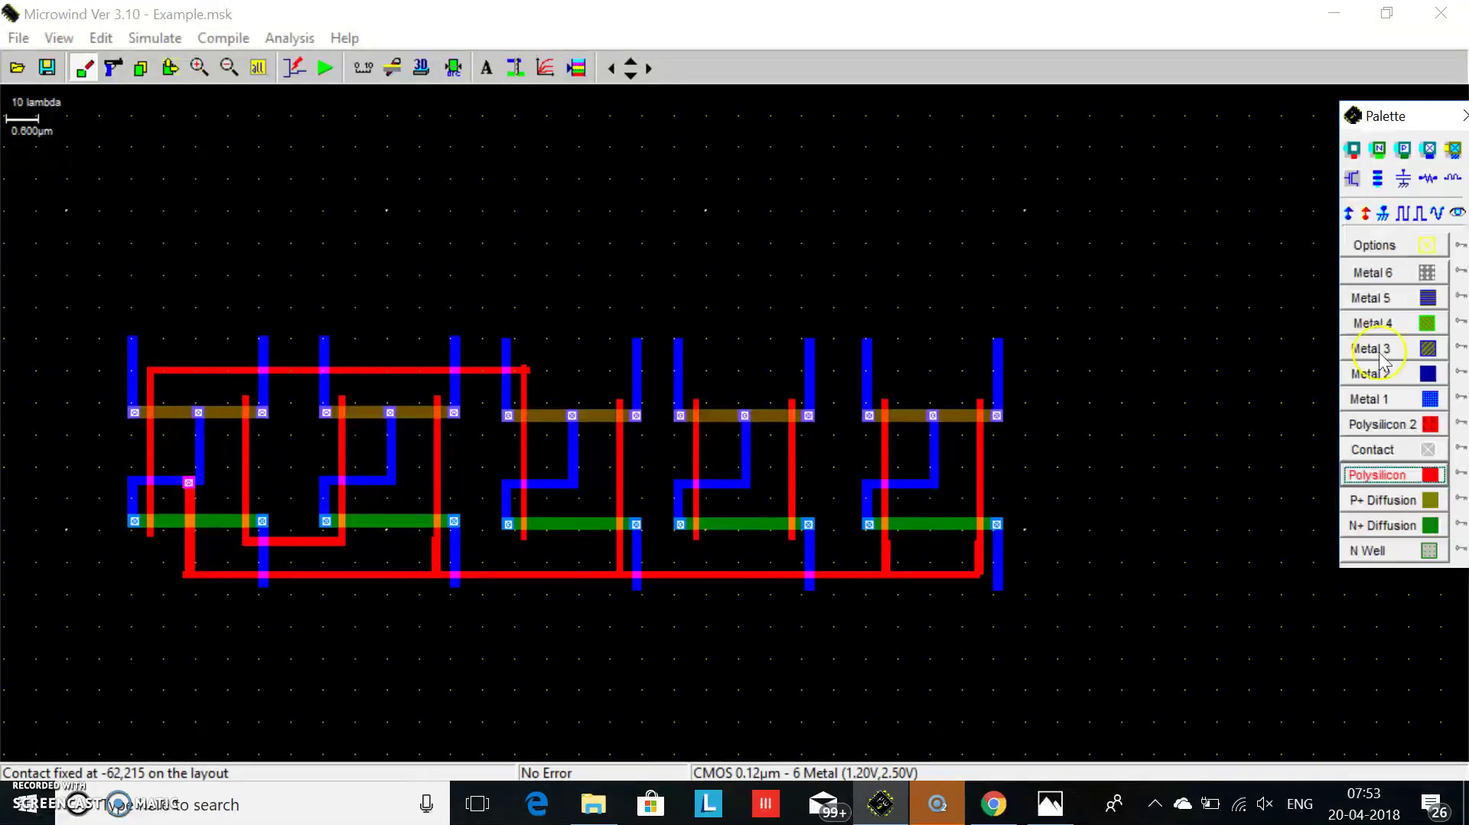
pyautogui.click(1427, 398)
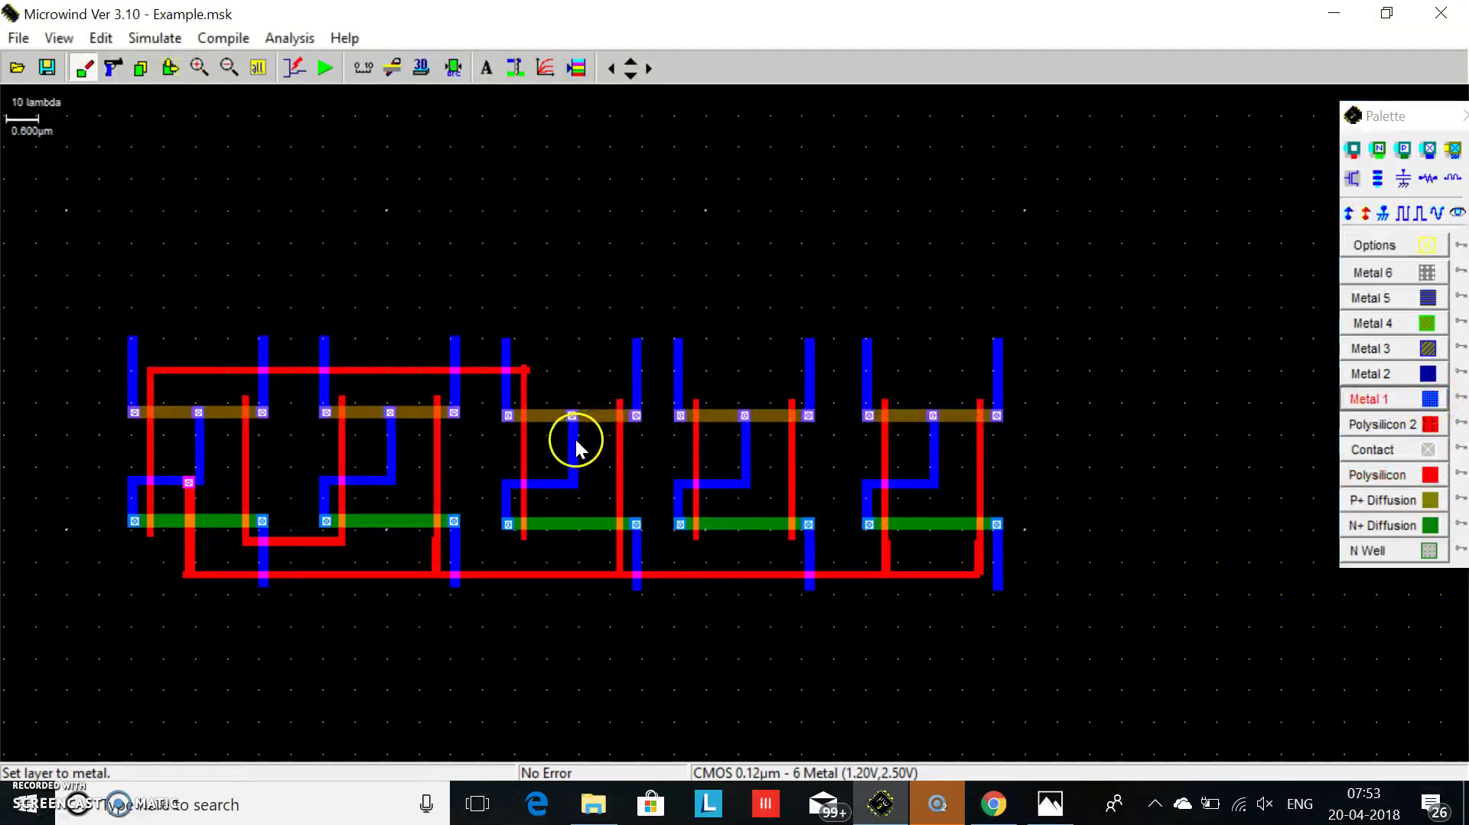
pyautogui.moveTo(567, 432); pyautogui.dragTo(697, 444)
pyautogui.click(453, 67)
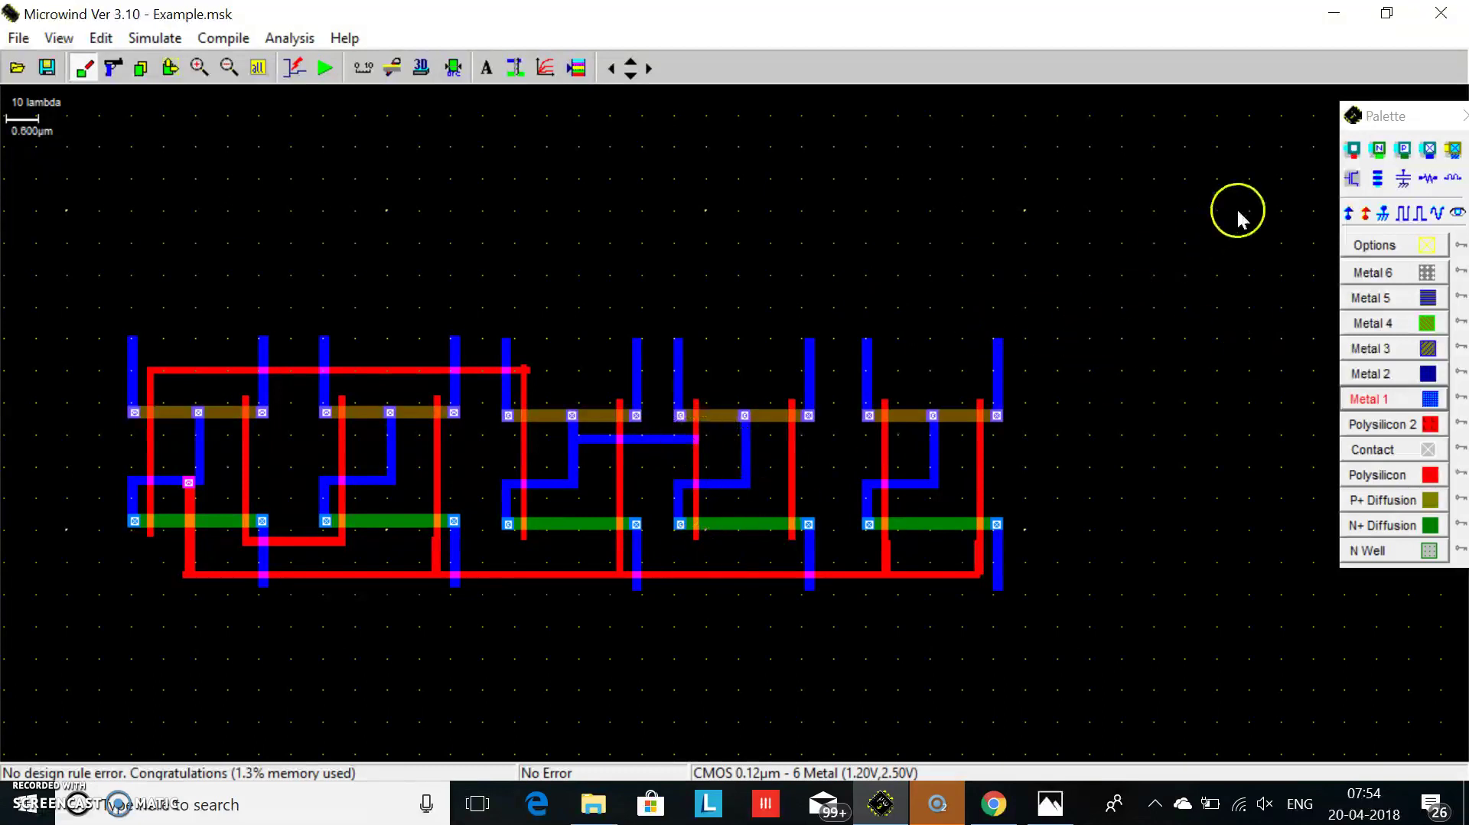
pyautogui.click(1352, 149)
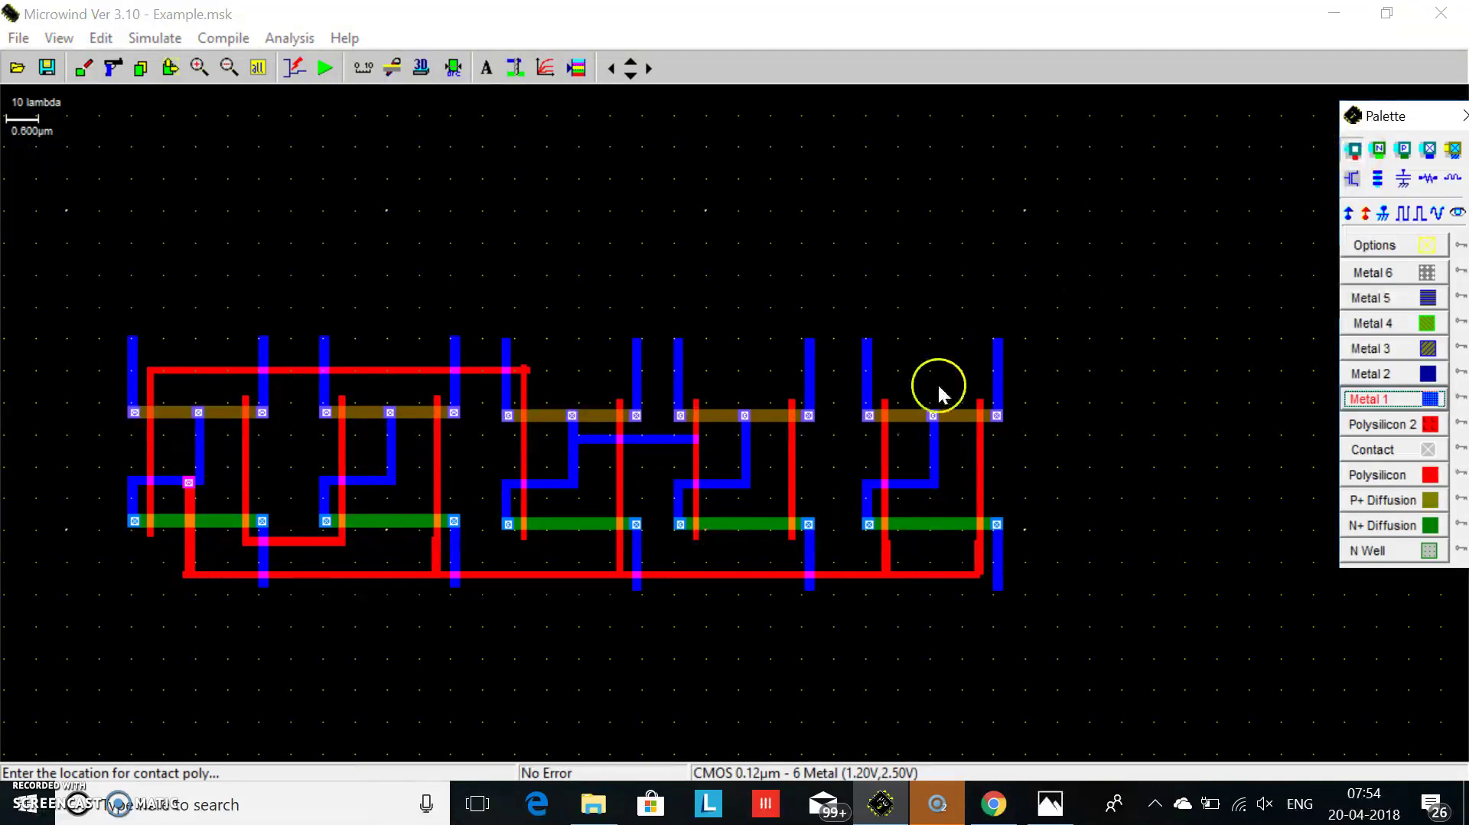
pyautogui.click(693, 442)
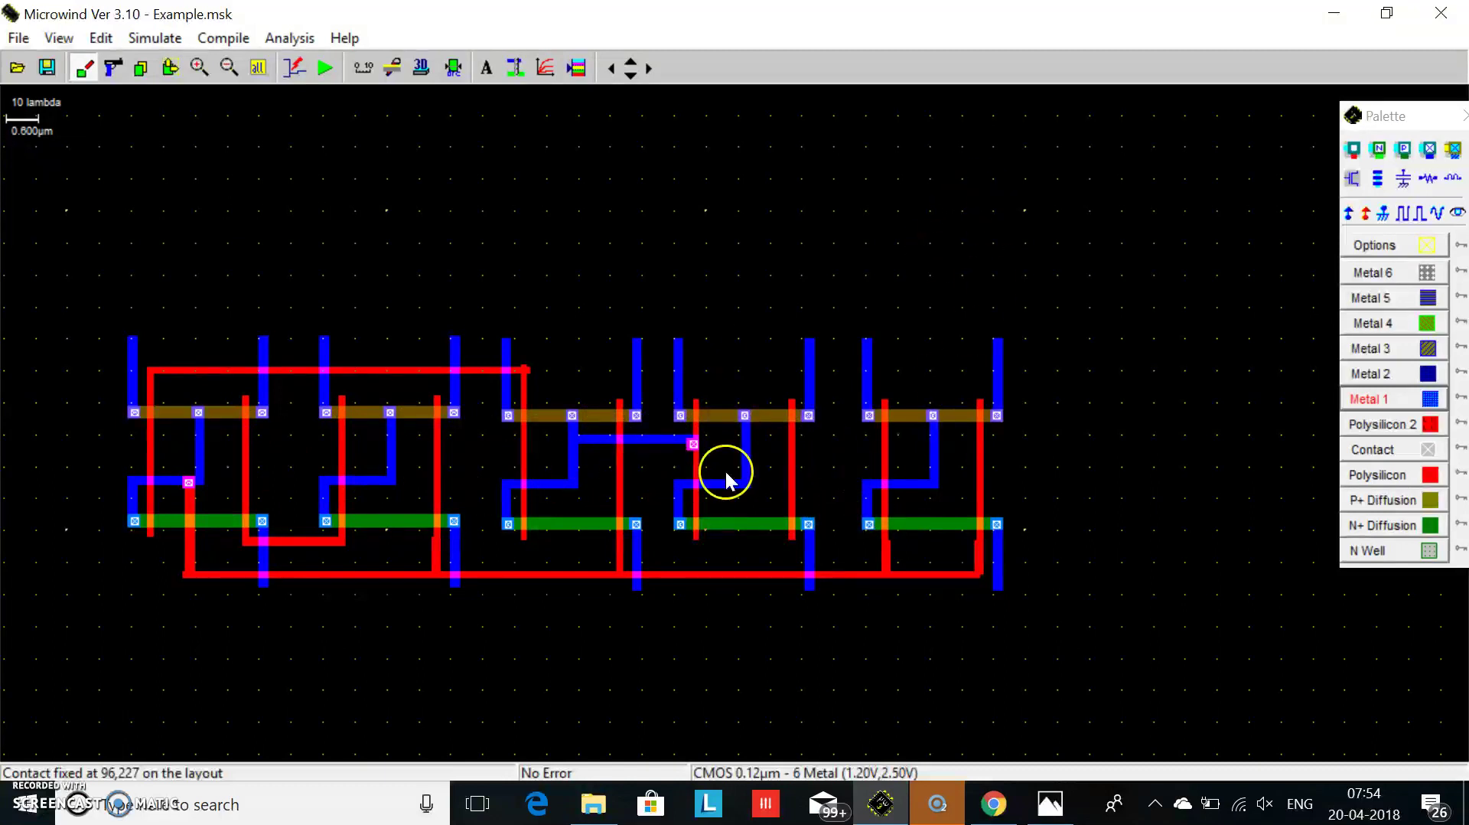
# Route the second NAND's output with a 139 x 3 lambda Metal 2 strip and 3 x 8 and 12 x 2 lambda Metal 1 boxes to the fourth NAND's right gate.
pyautogui.click(1428, 374)
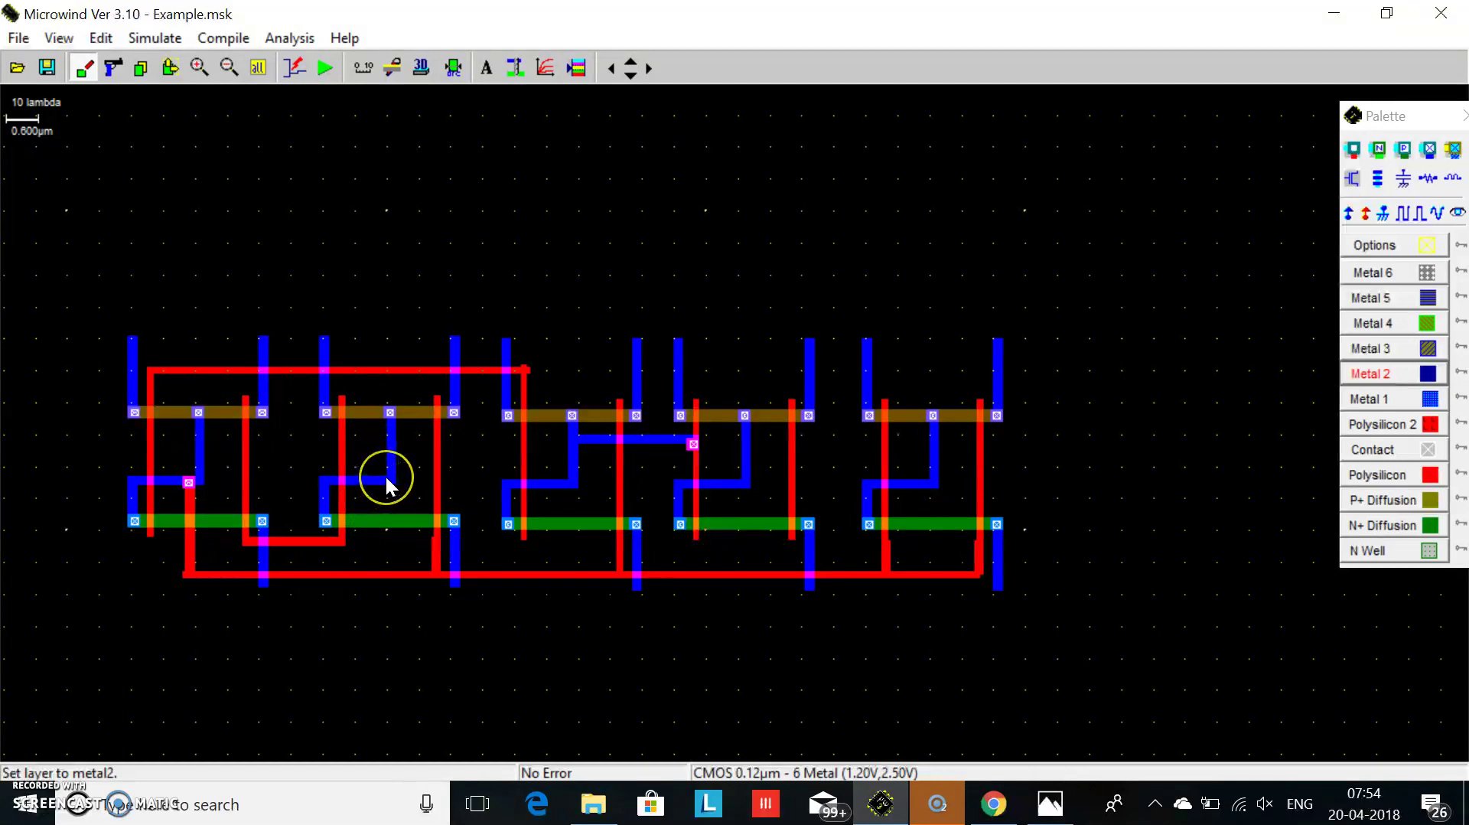
pyautogui.moveTo(388, 475); pyautogui.dragTo(830, 488)
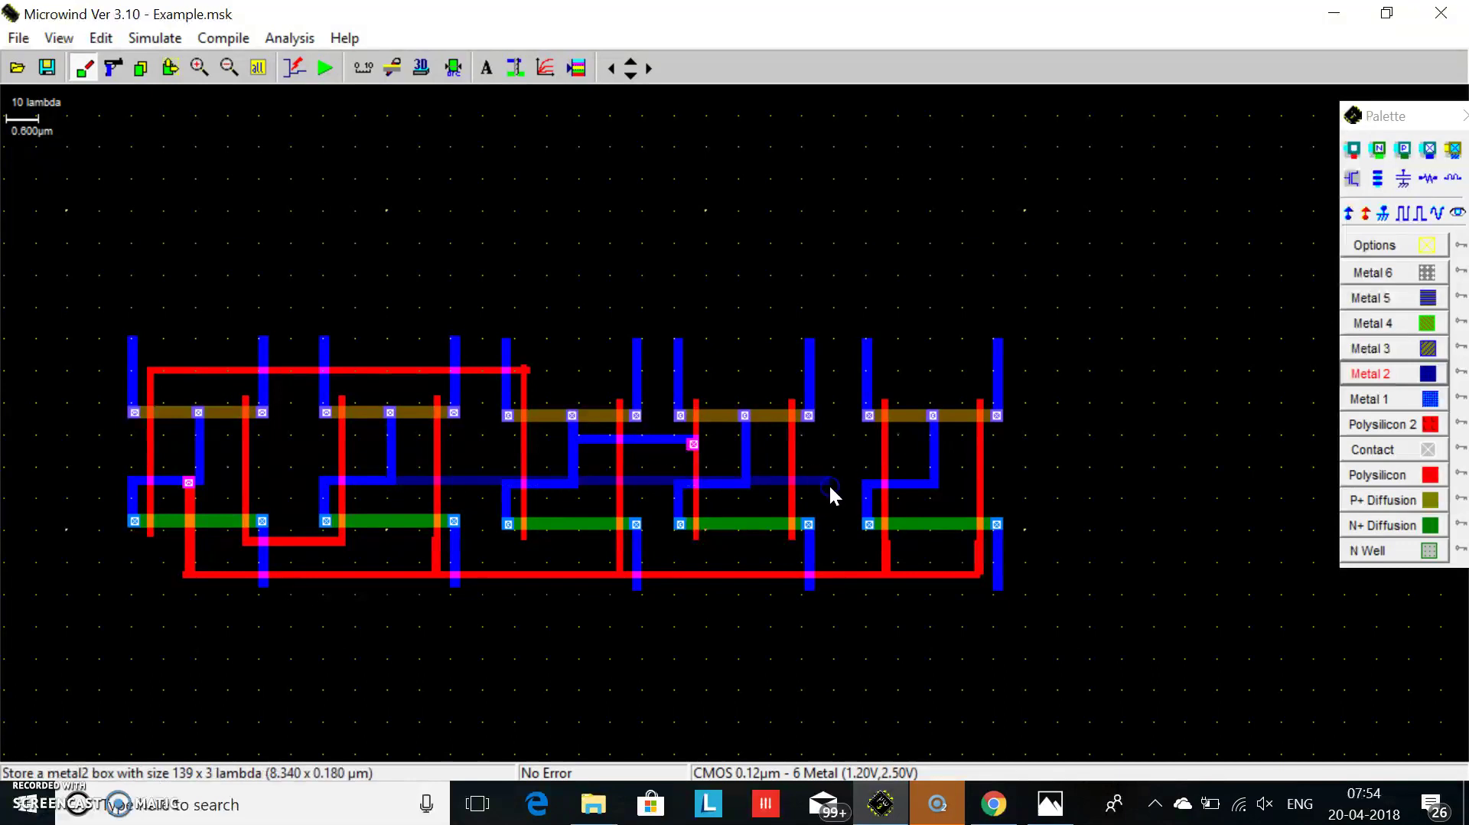
pyautogui.click(826, 469)
pyautogui.click(1035, 385)
pyautogui.click(1369, 399)
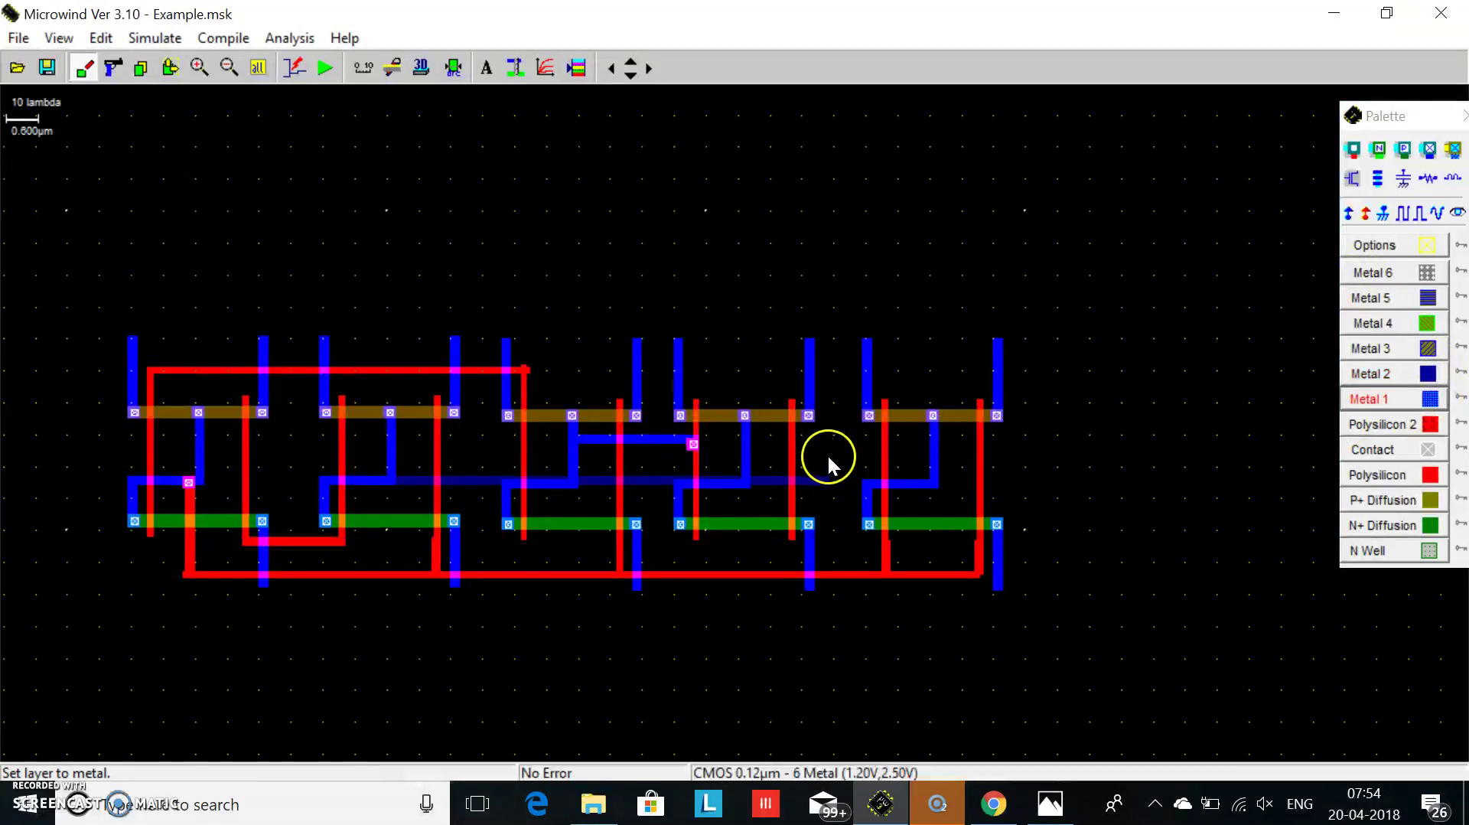
pyautogui.moveTo(823, 462); pyautogui.dragTo(829, 484)
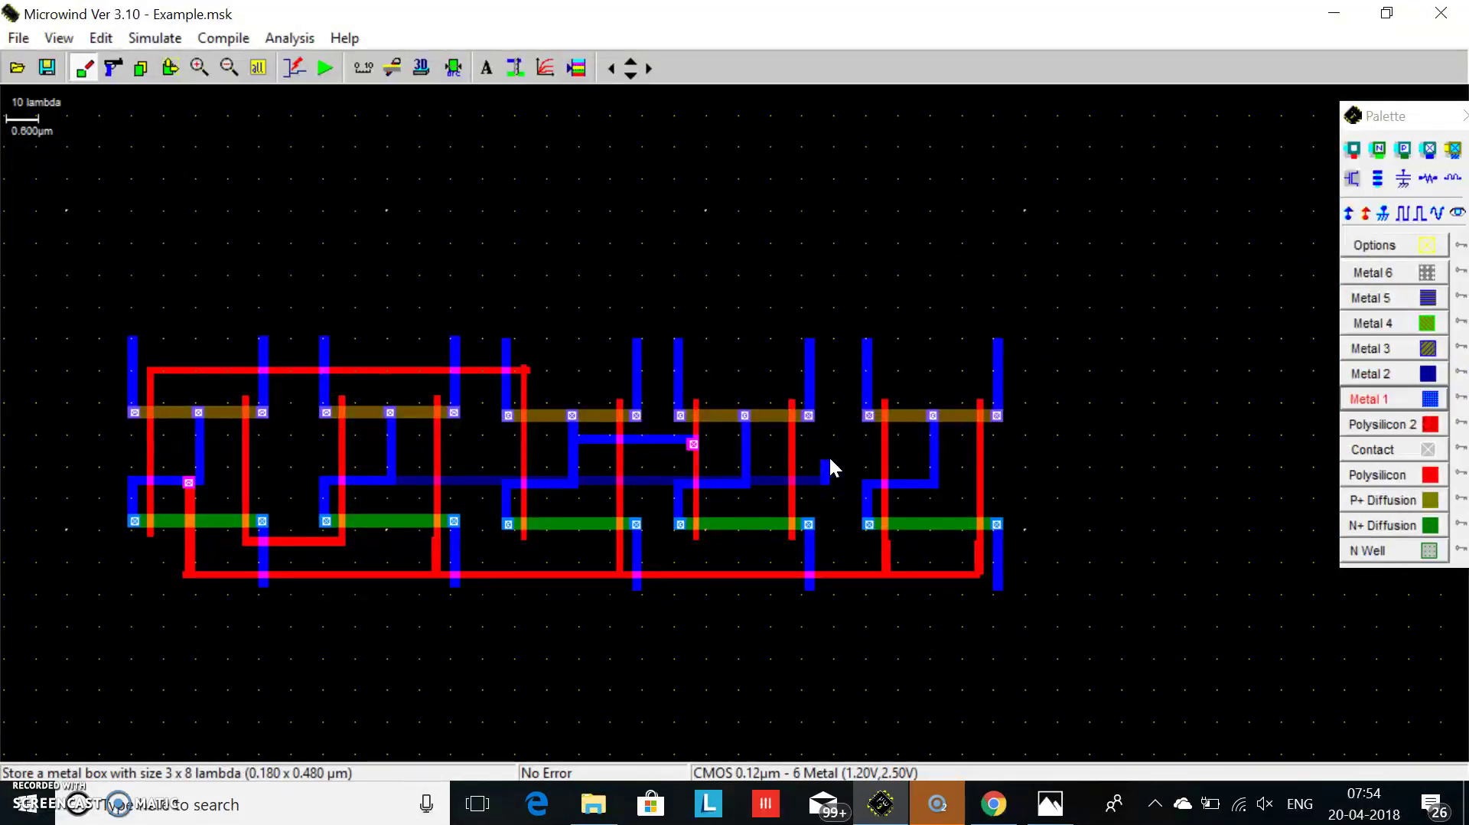
pyautogui.moveTo(822, 452)
pyautogui.mouseDown()
pyautogui.moveTo(833, 474)
pyautogui.moveTo(828, 454)
pyautogui.moveTo(791, 448)
pyautogui.moveTo(829, 451)
pyautogui.mouseUp()
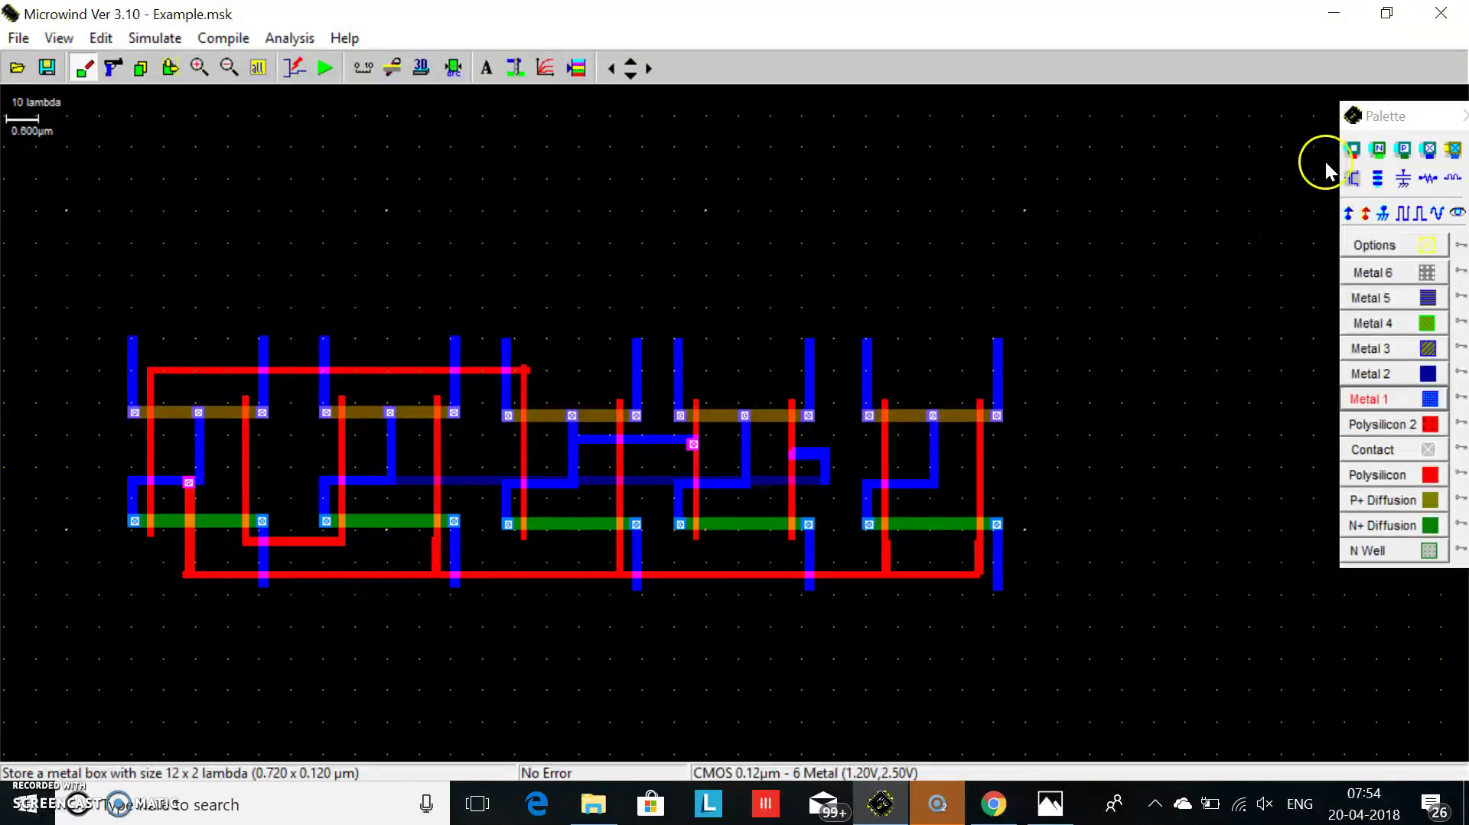
# Place a poly contact on the fourth NAND's right gate and Metal 2 contacts at both ends of the Metal 2 strip.
pyautogui.click(1352, 151)
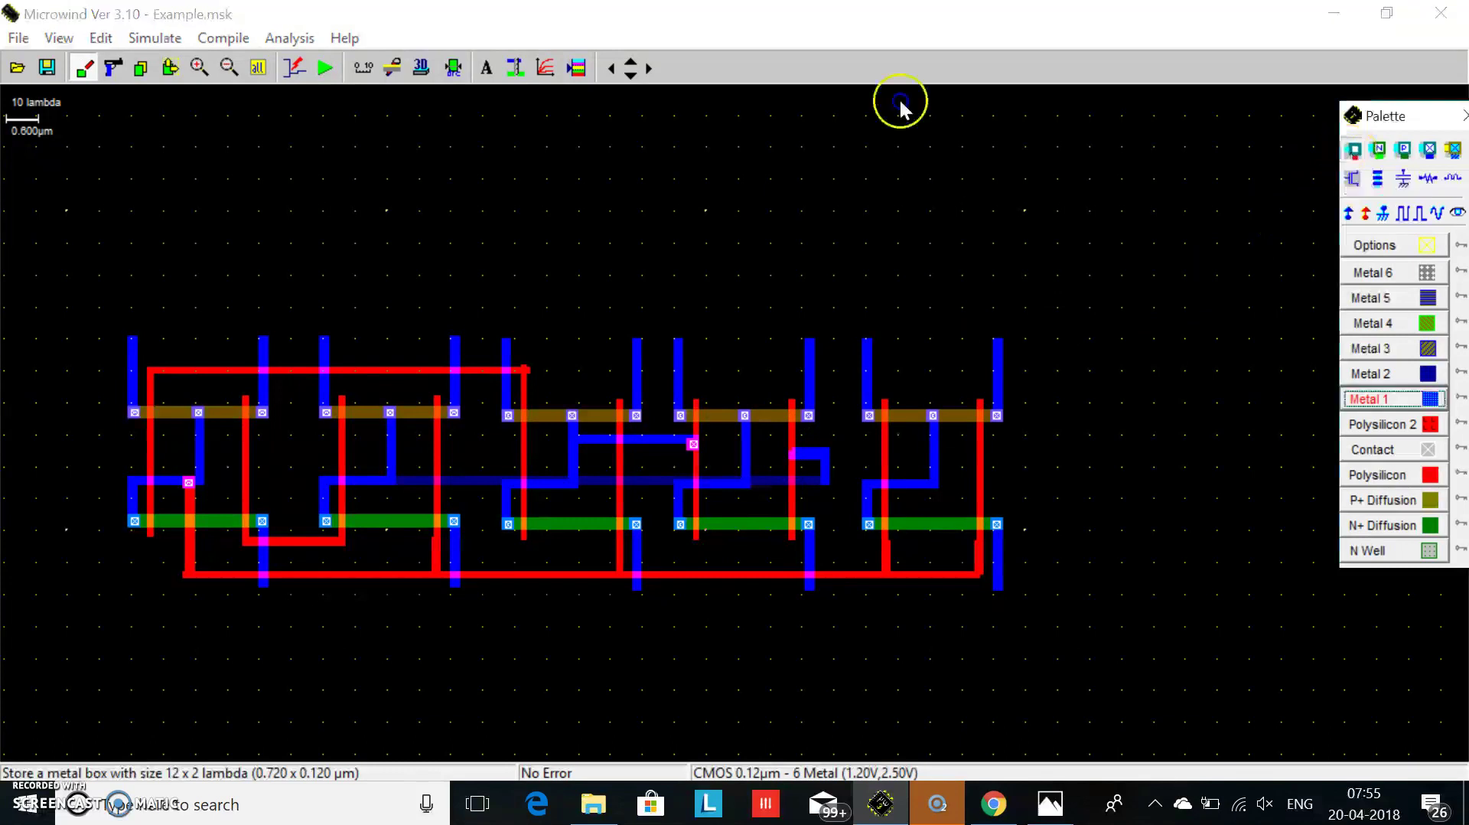
pyautogui.click(796, 454)
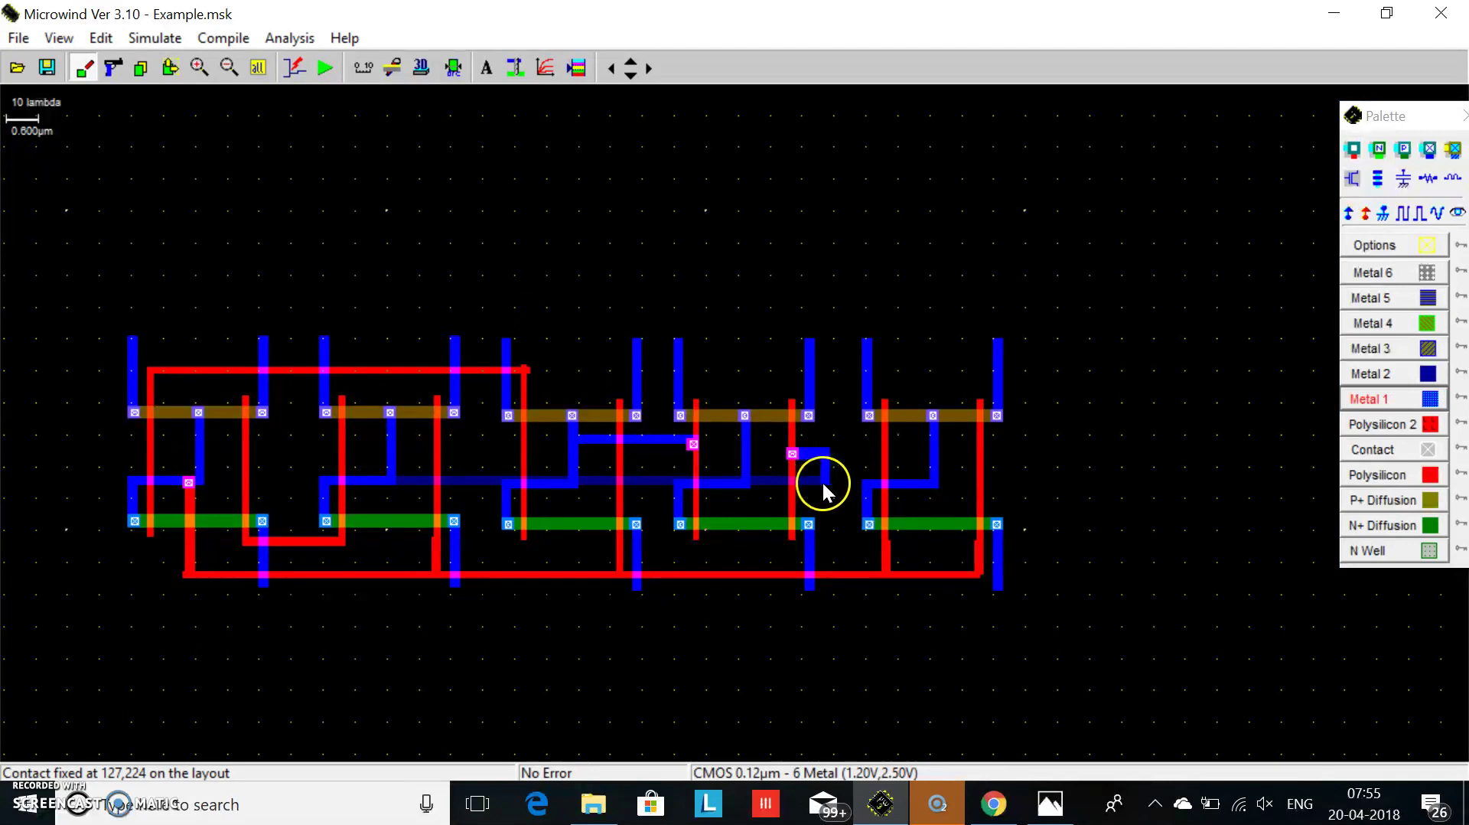
pyautogui.click(1427, 151)
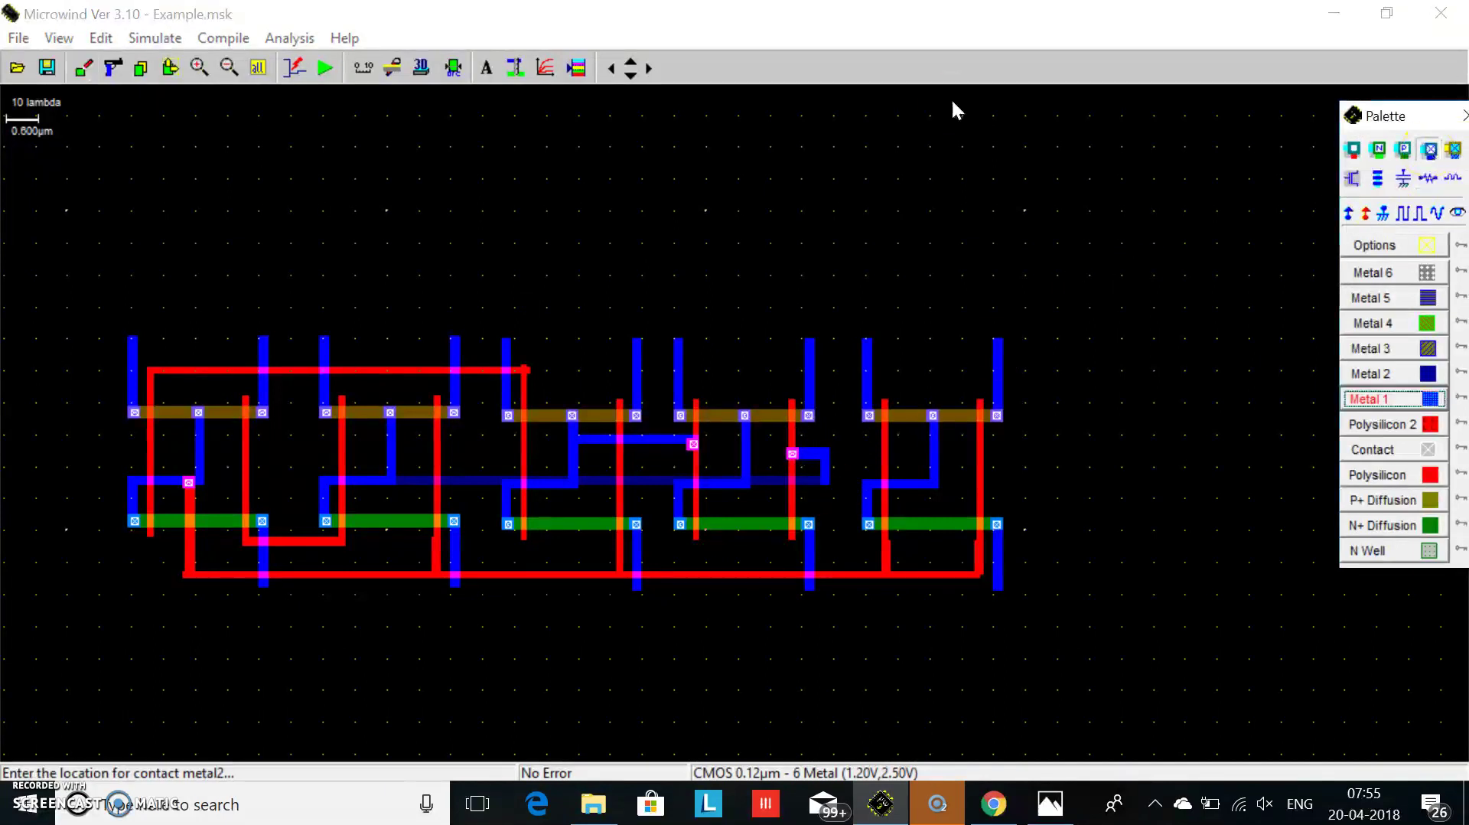
pyautogui.click(824, 480)
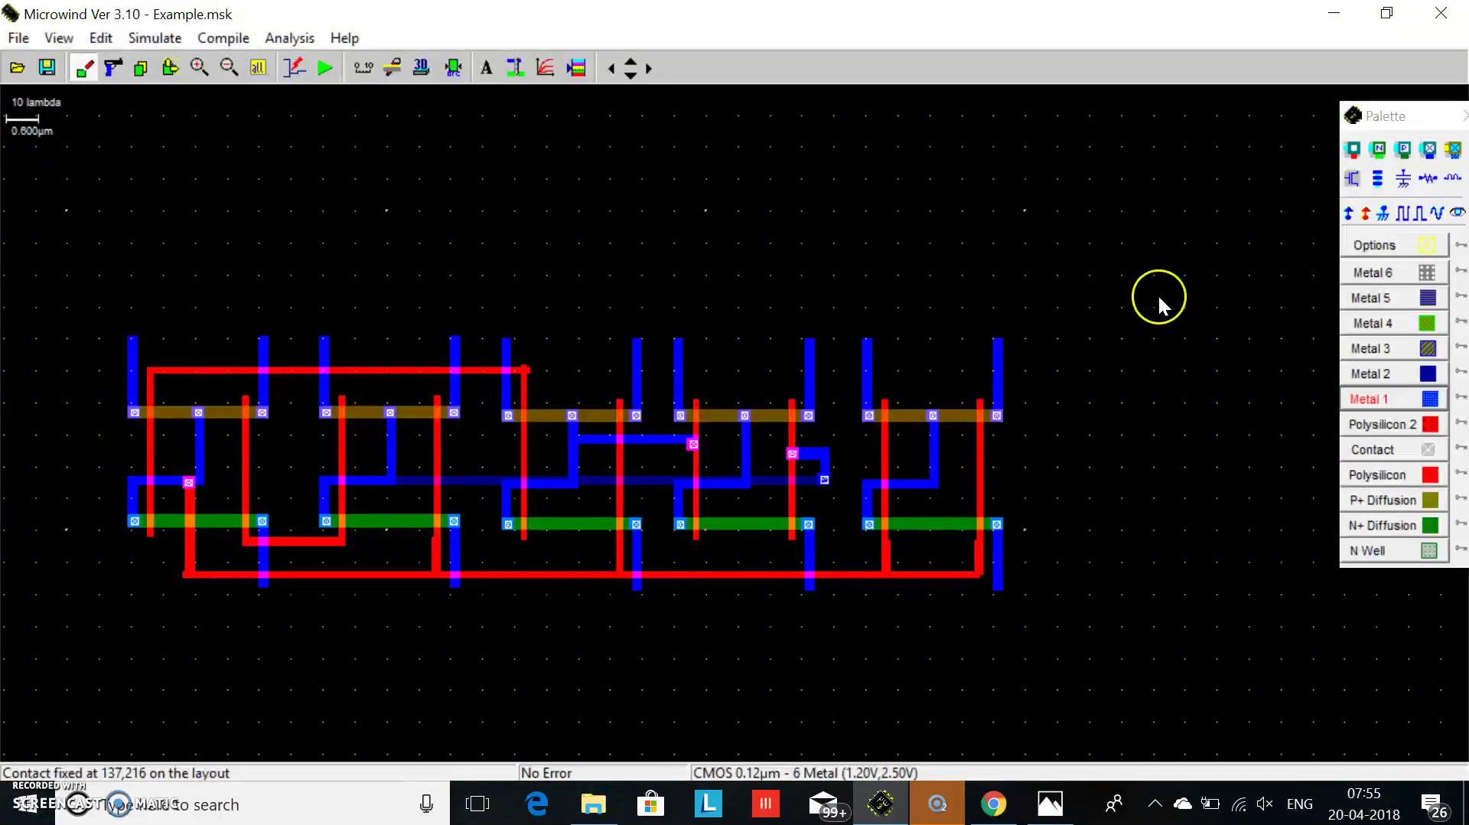
pyautogui.click(1427, 151)
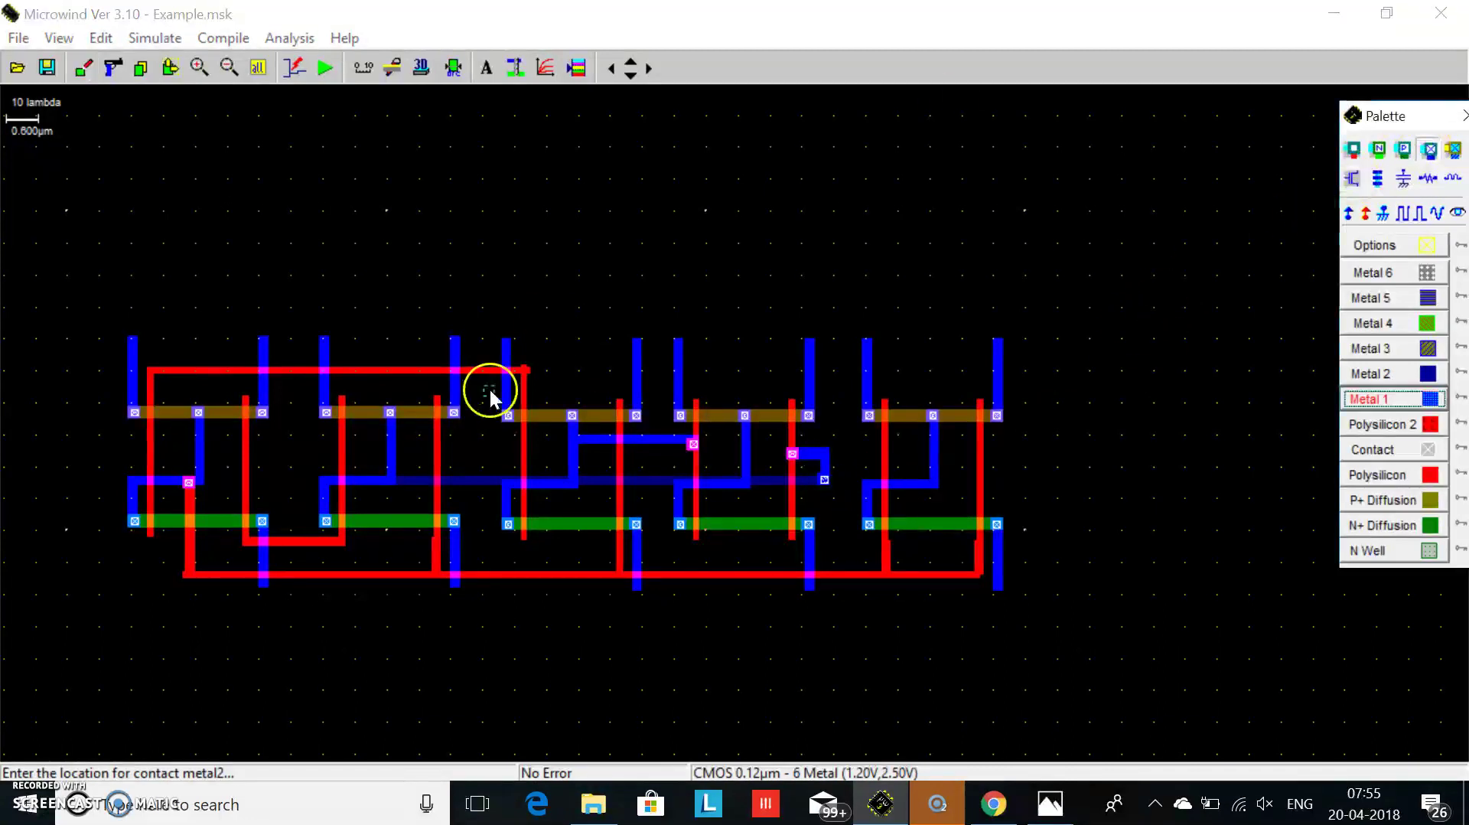
pyautogui.click(390, 476)
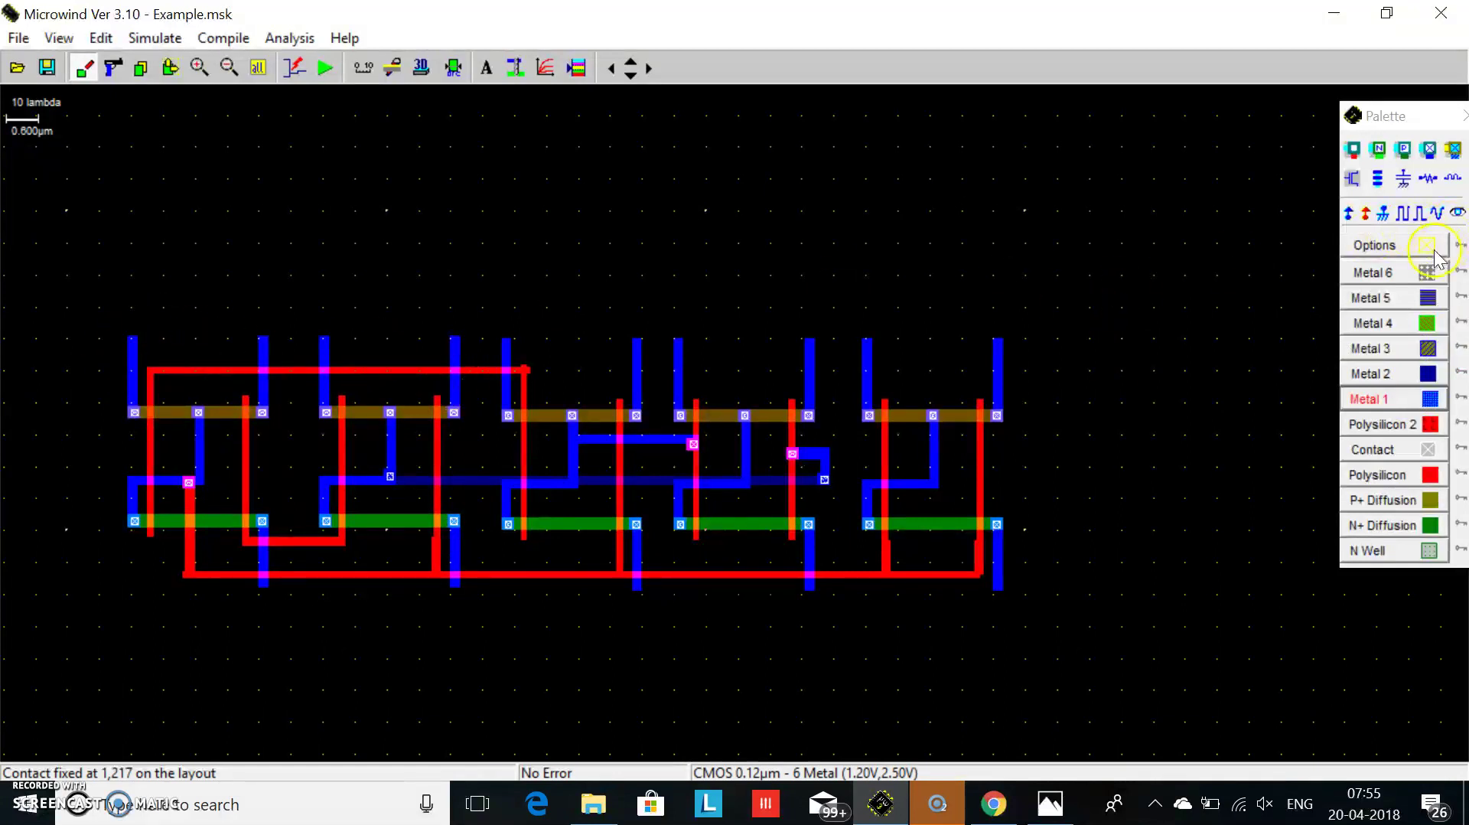
# Draw a Metal 1 supply rail above all five NANDs and bridge the gaps to the upper strips of the third, fourth and fifth NANDs.
pyautogui.click(1369, 399)
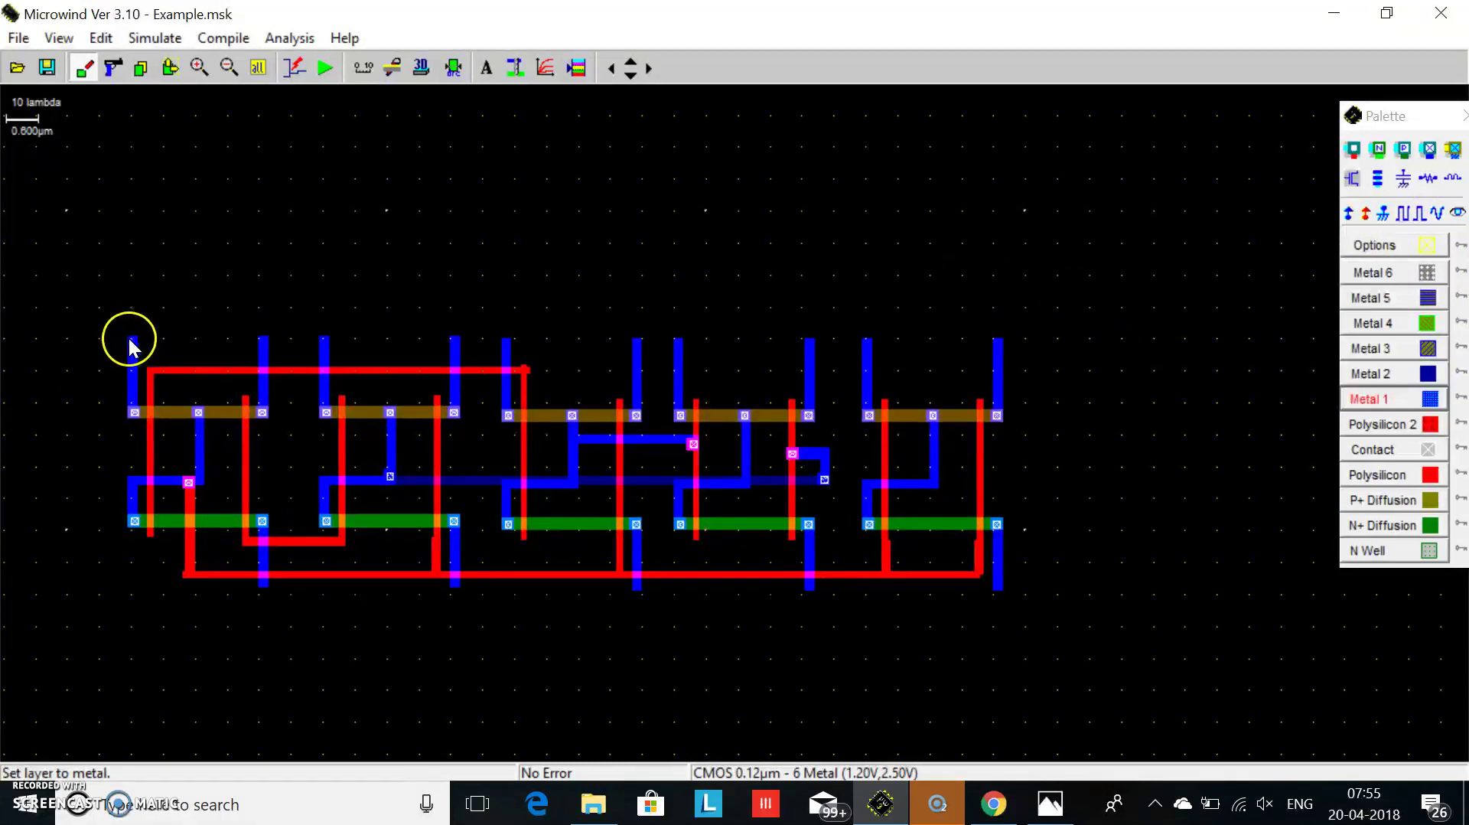
pyautogui.moveTo(125, 334); pyautogui.dragTo(1004, 330)
pyautogui.moveTo(634, 336); pyautogui.dragTo(641, 340)
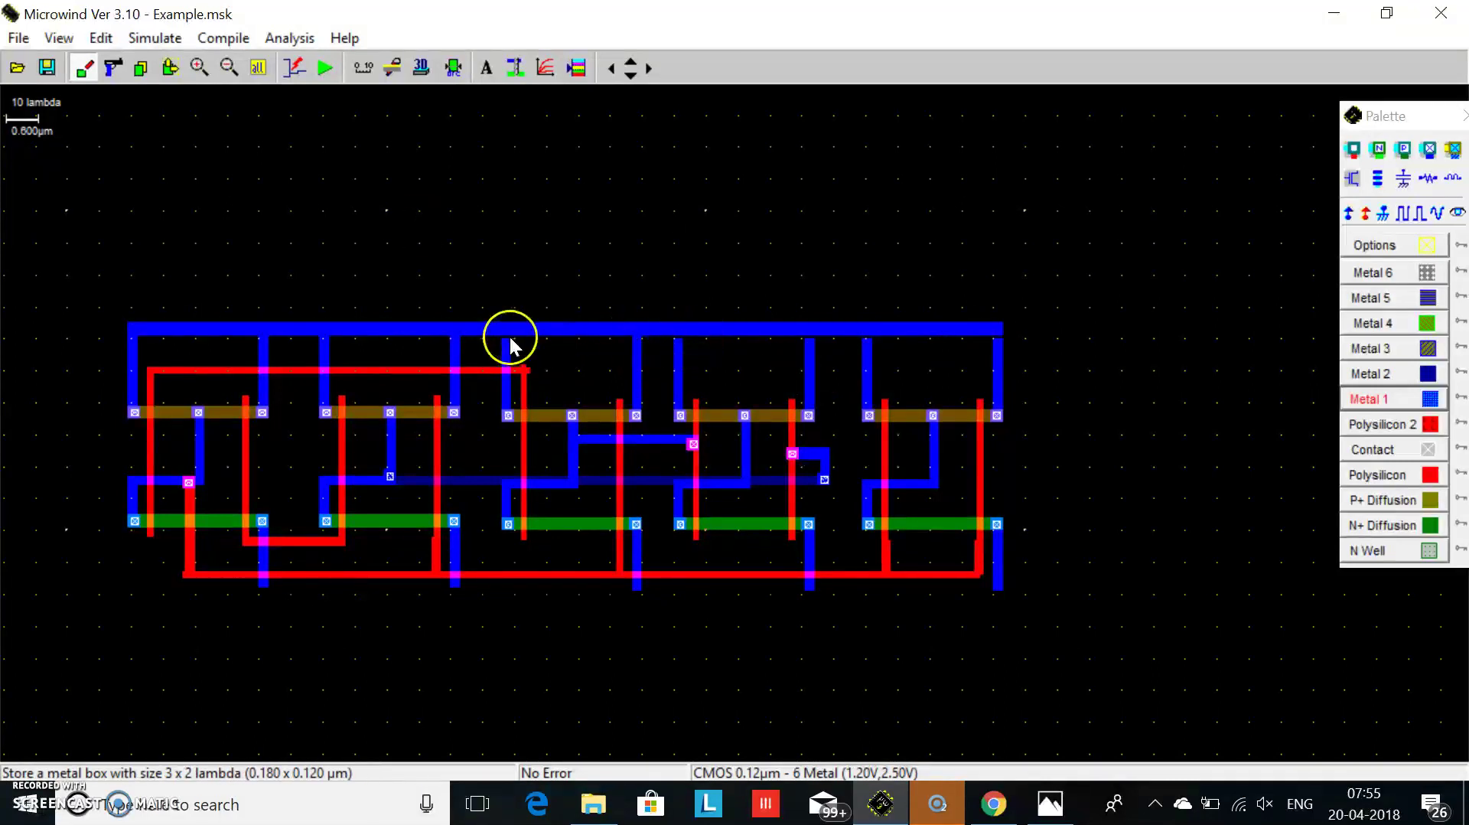
pyautogui.moveTo(498, 332); pyautogui.dragTo(522, 338)
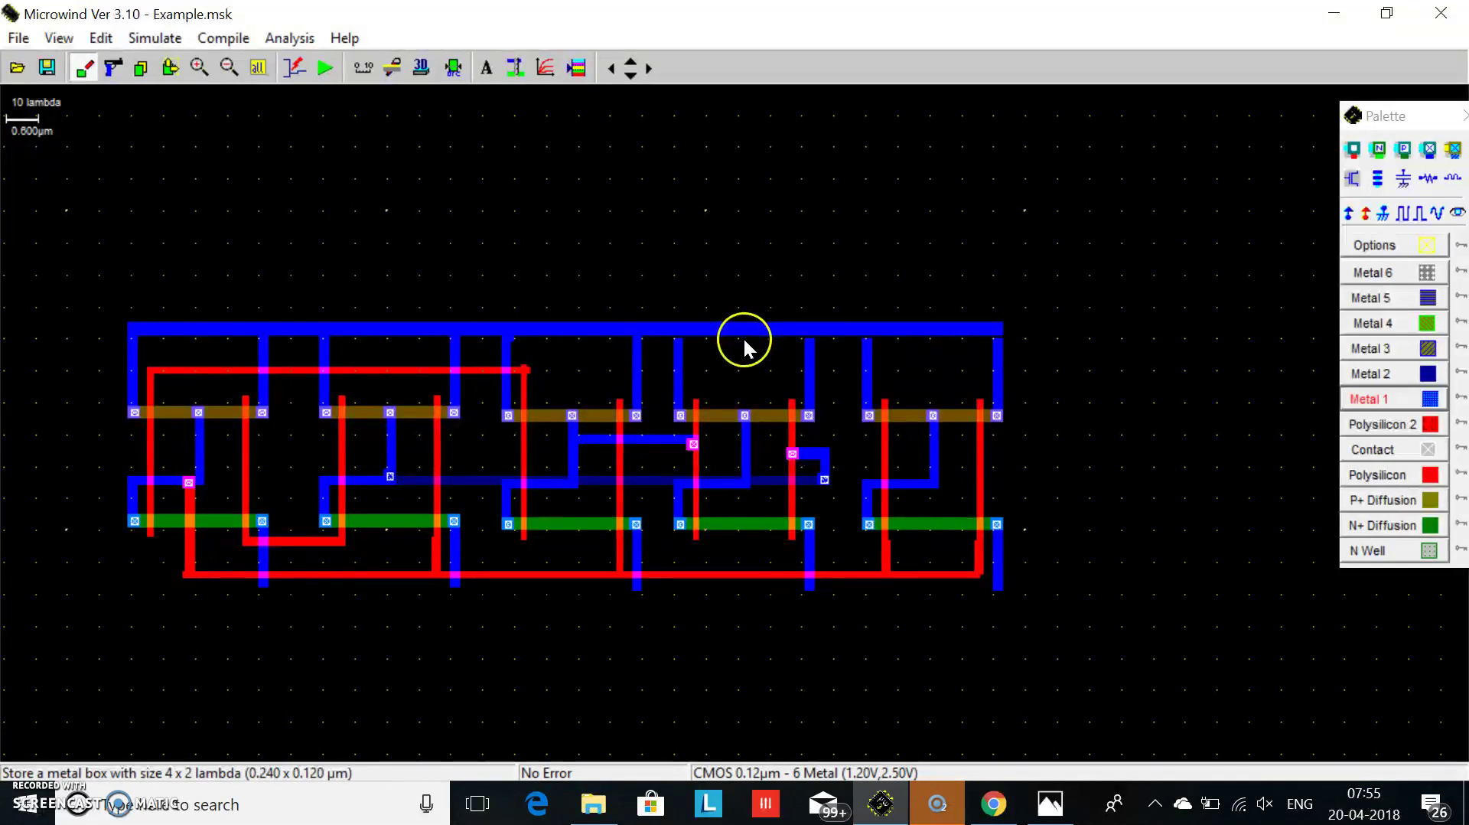
pyautogui.moveTo(673, 337); pyautogui.dragTo(684, 351)
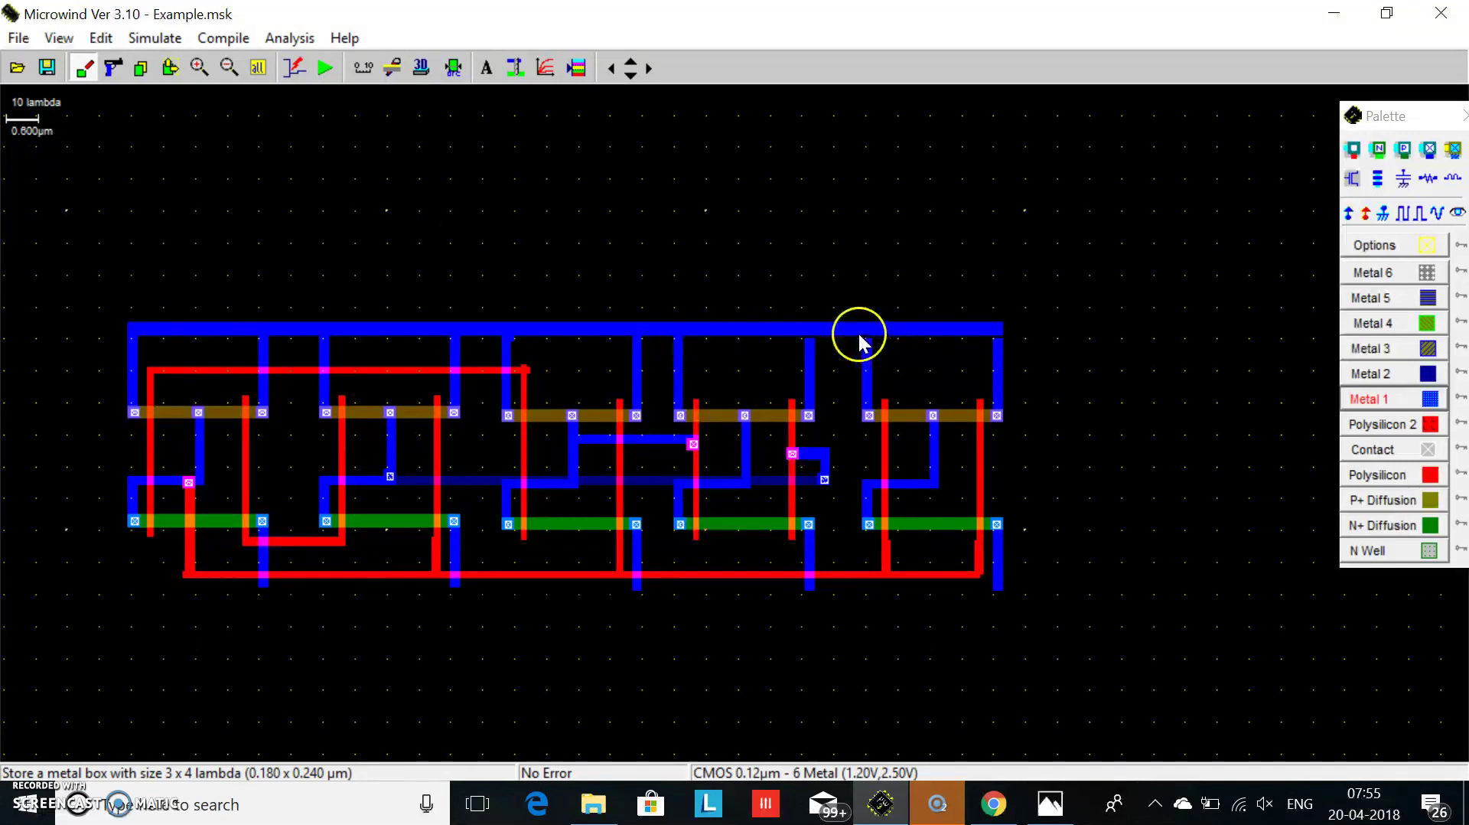
pyautogui.moveTo(859, 336); pyautogui.dragTo(868, 341)
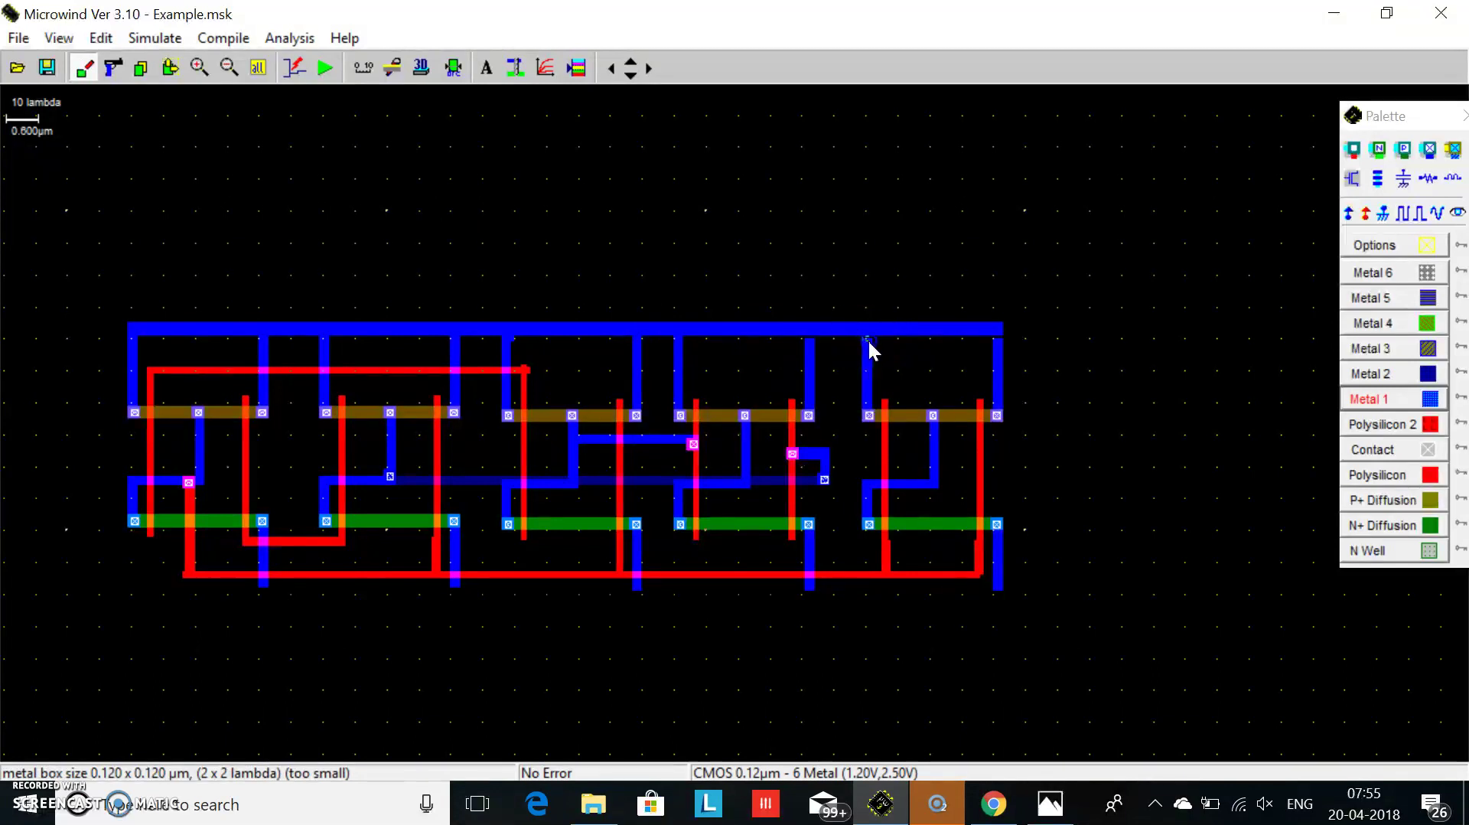
# Bridge the right upper strips of the fifth and fourth NANDs to the upper rail in Metal 1 and place a Vdd+ supply on the rail.
pyautogui.moveTo(969, 331); pyautogui.dragTo(1002, 344)
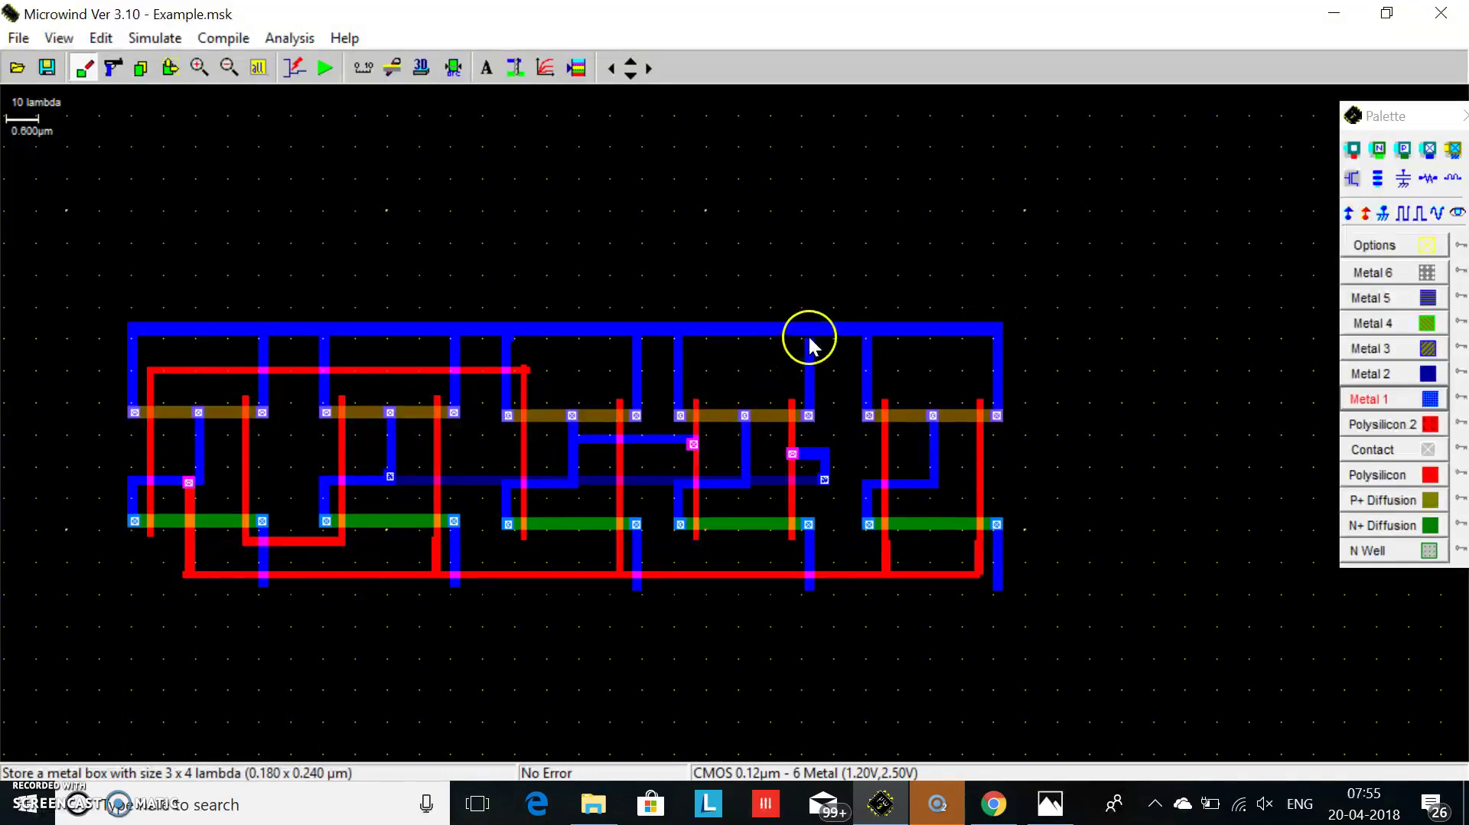
pyautogui.moveTo(802, 337); pyautogui.dragTo(817, 352)
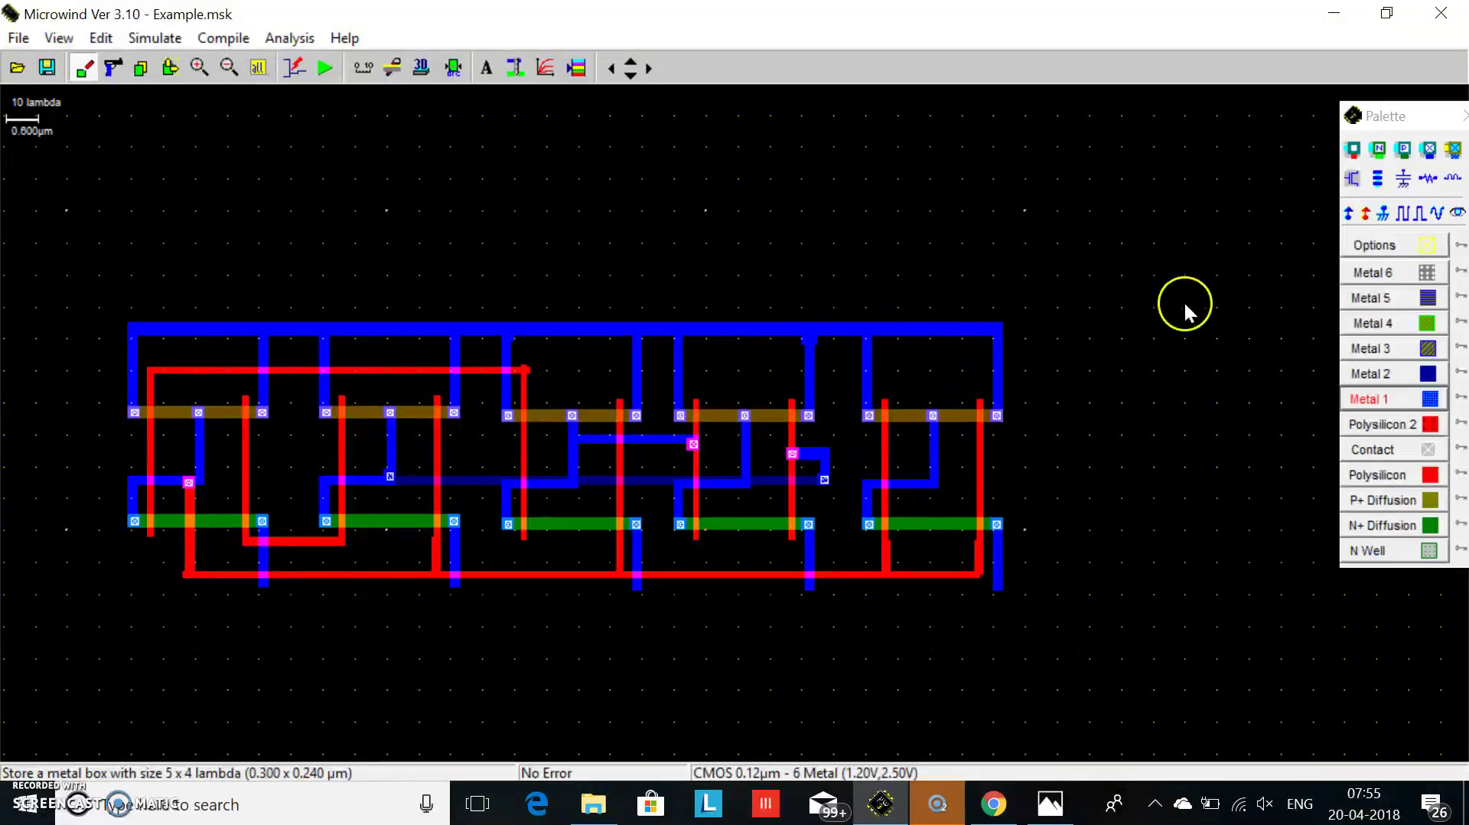
pyautogui.click(1348, 213)
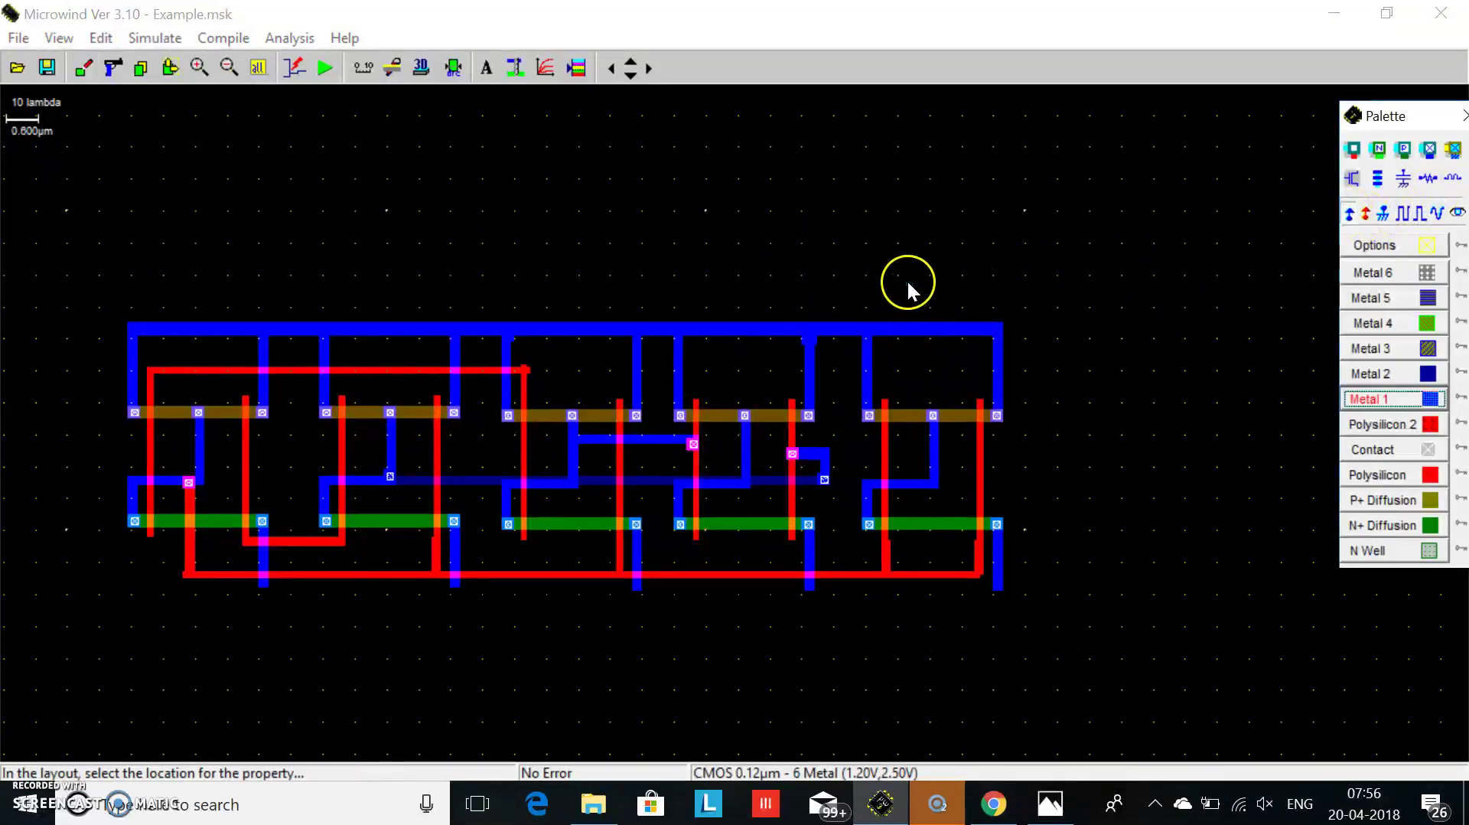
pyautogui.click(858, 326)
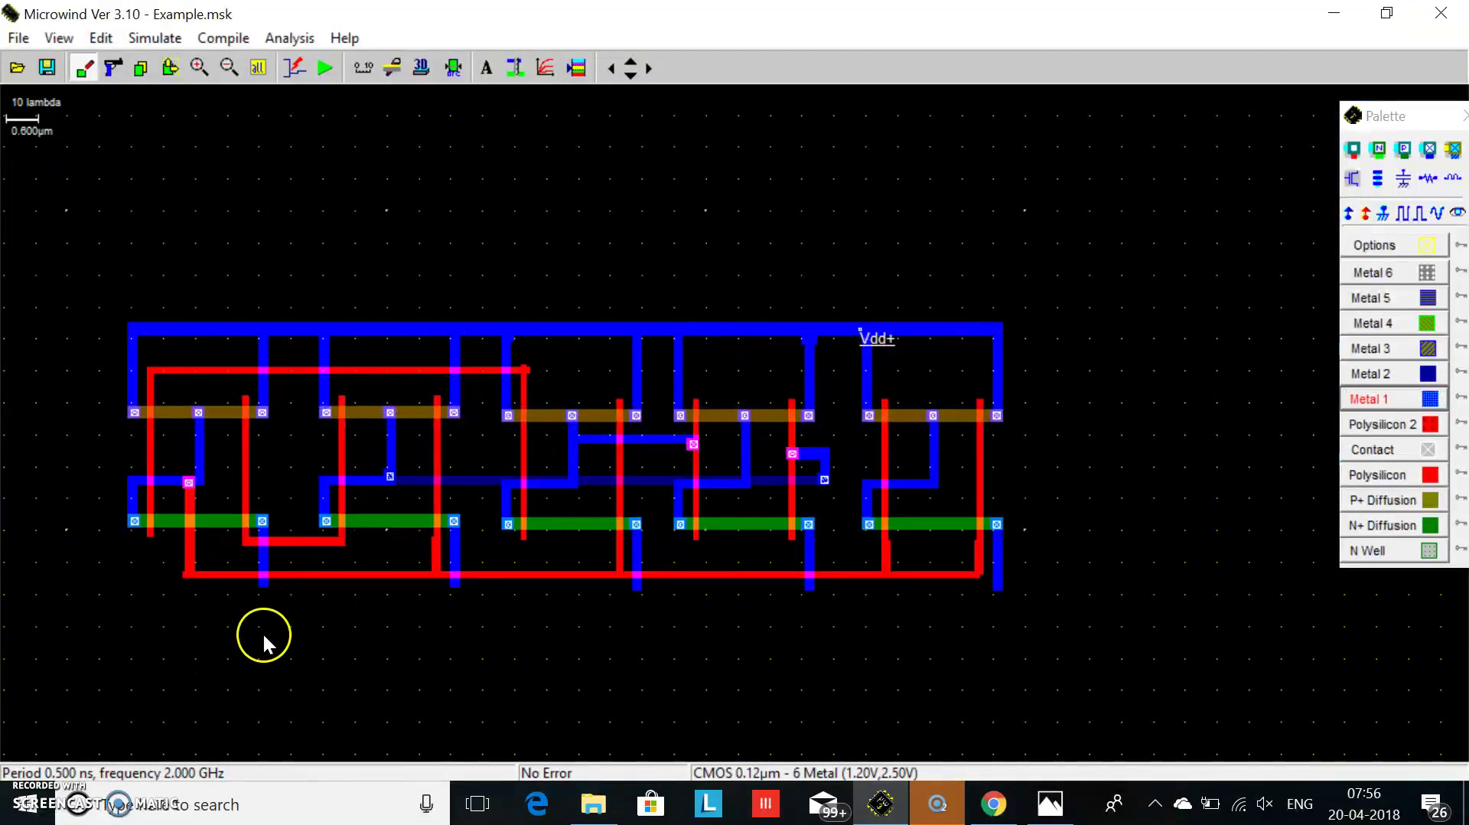
# Extend the five NANDs' lower Metal 1 strips downward past the Polysilicon strip with boxes 3 to 4 lambda wide and 12 to 15 lambda long.
pyautogui.click(1429, 399)
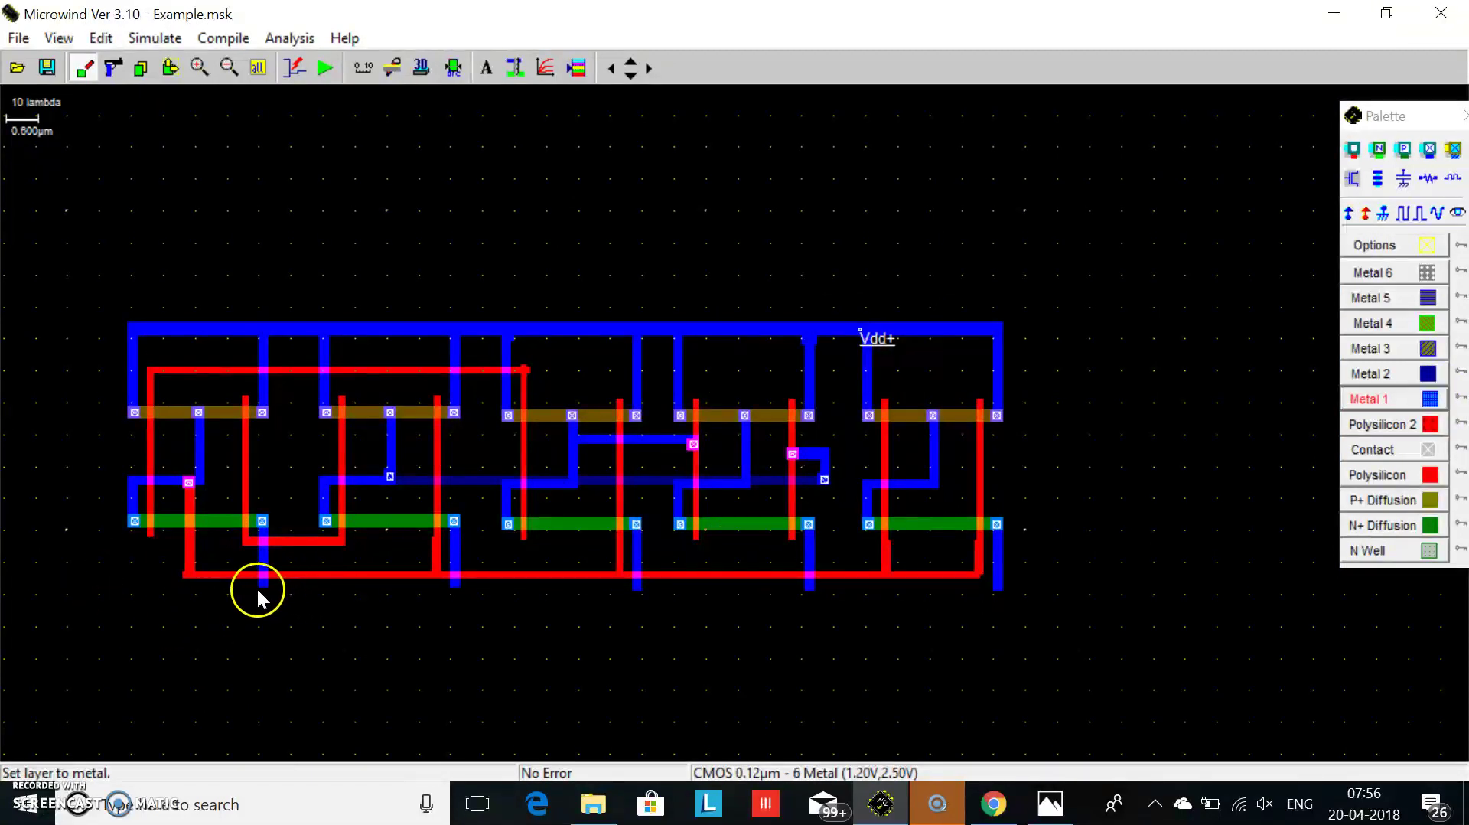
pyautogui.moveTo(257, 585); pyautogui.dragTo(269, 635)
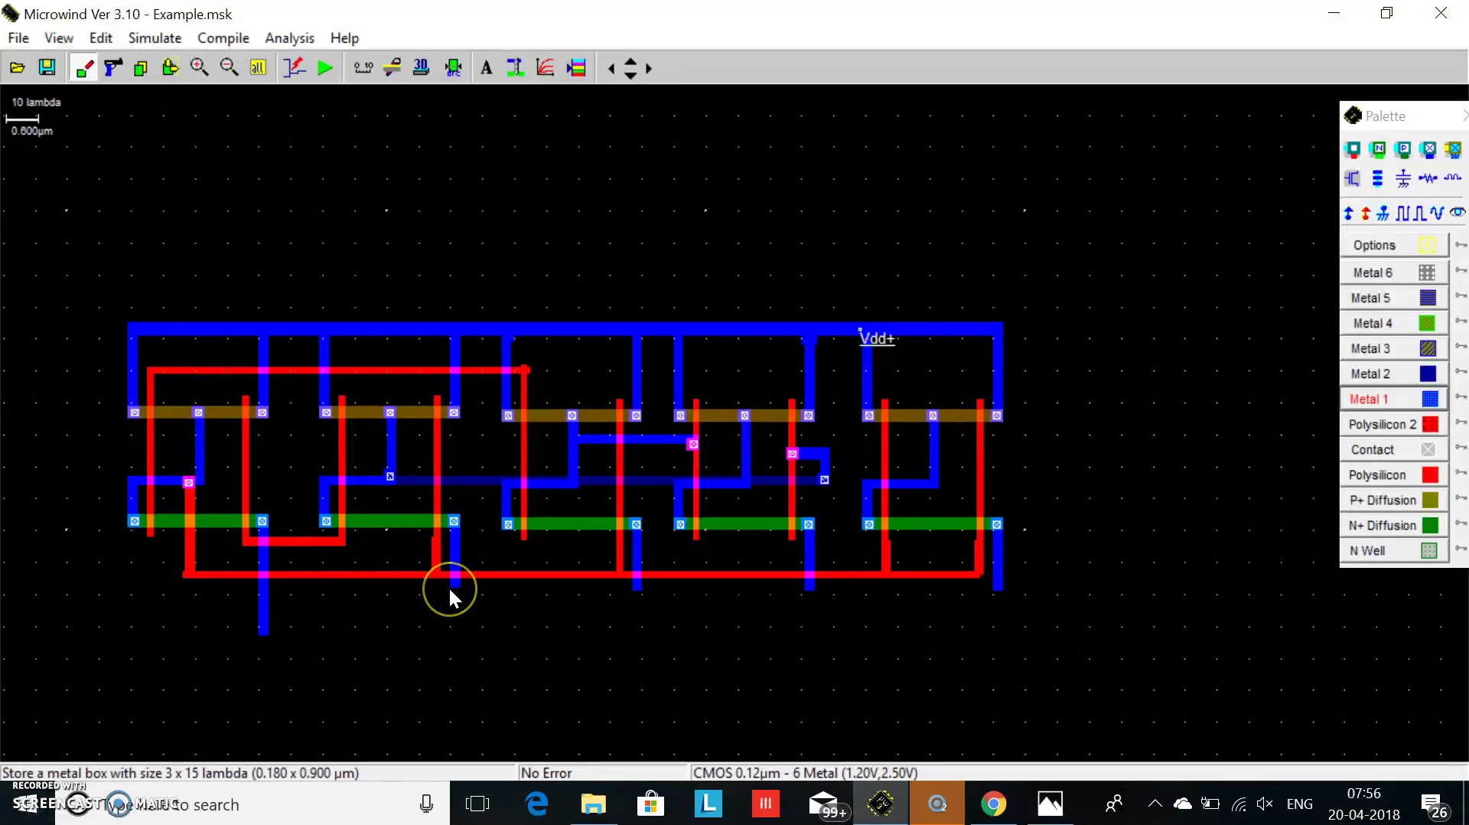
pyautogui.moveTo(451, 586); pyautogui.dragTo(461, 629)
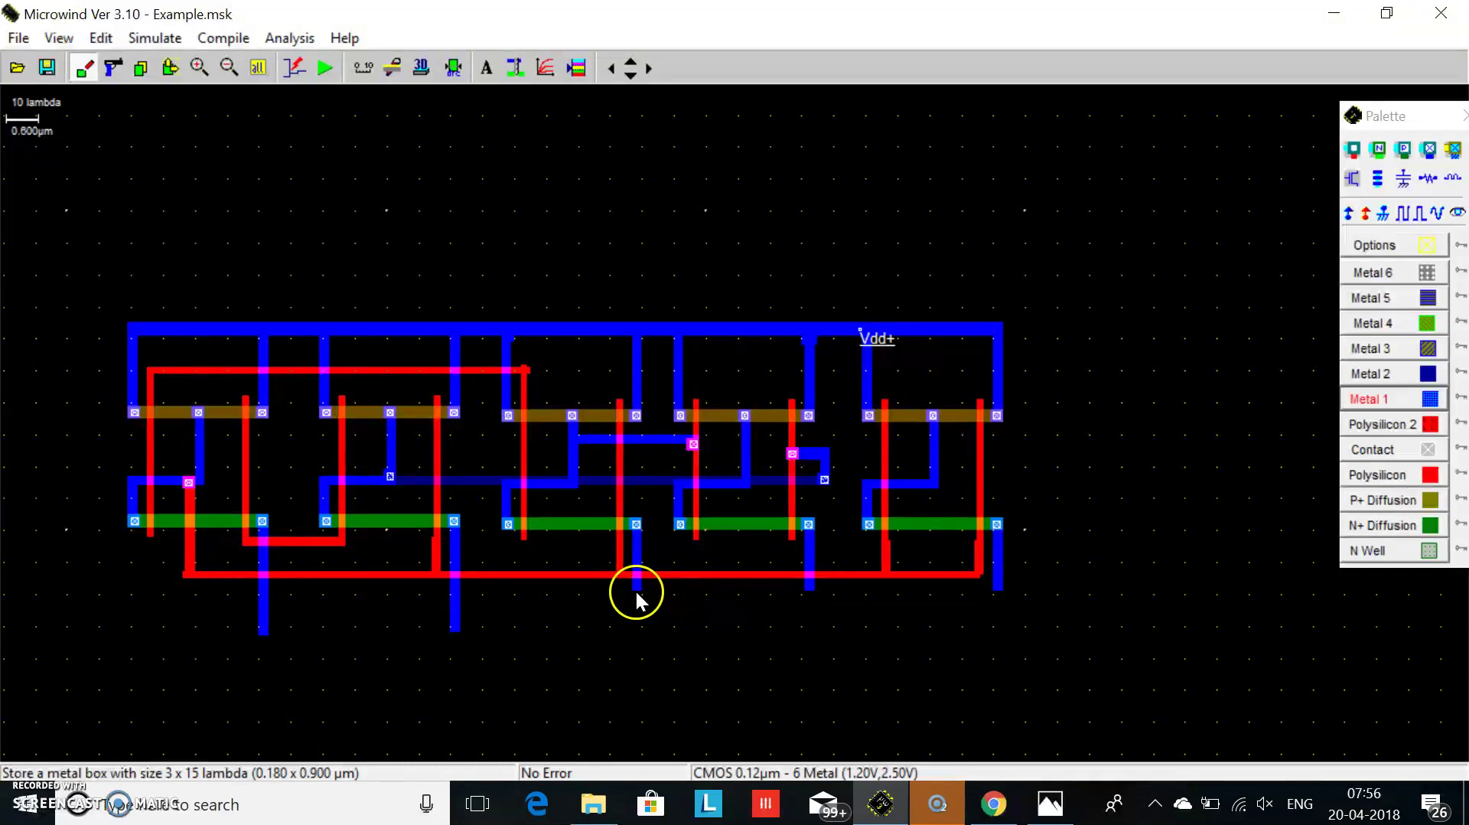
pyautogui.moveTo(632, 588); pyautogui.dragTo(644, 636)
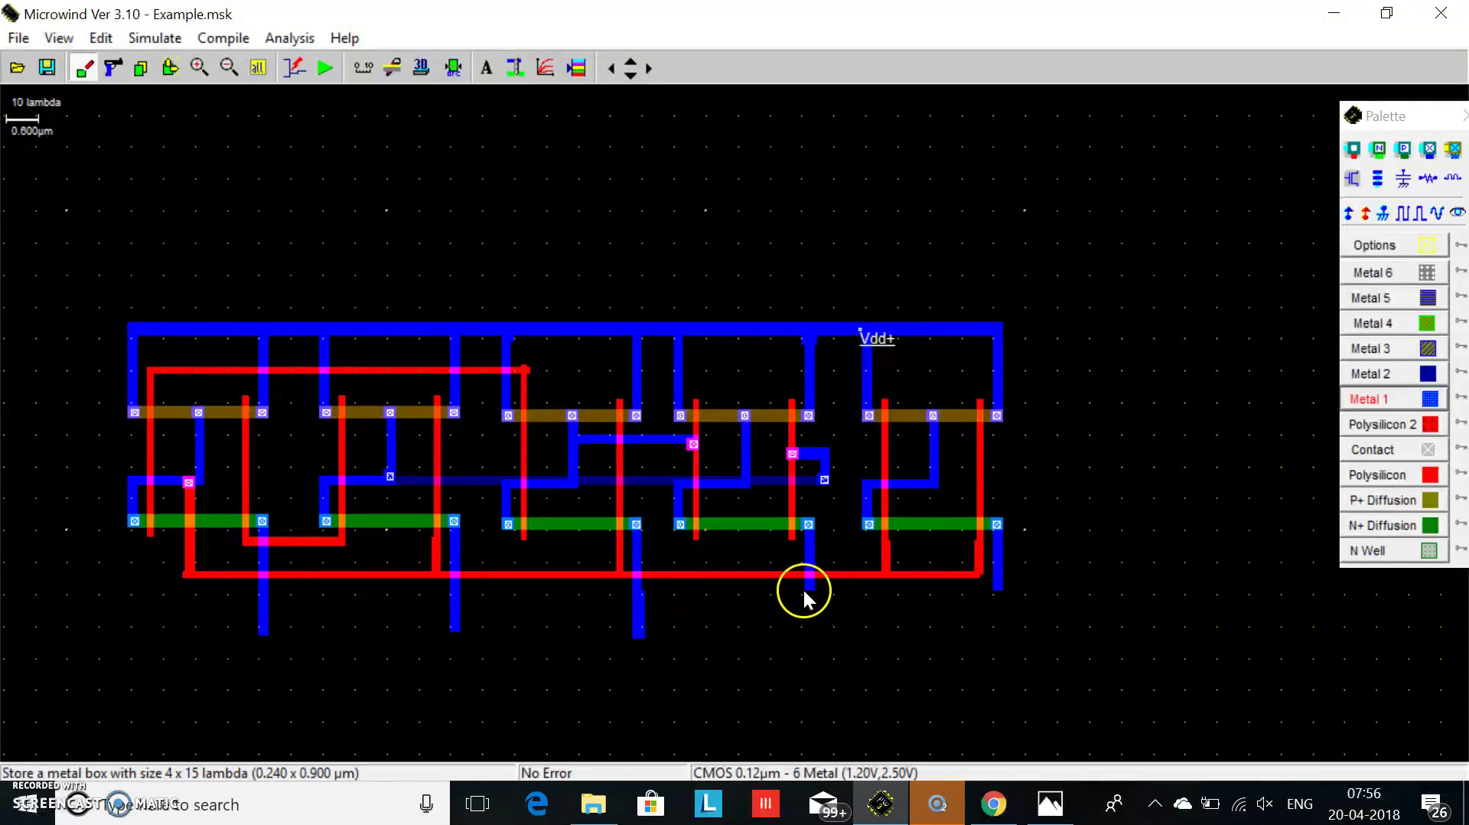
pyautogui.moveTo(807, 592); pyautogui.dragTo(814, 614)
pyautogui.moveTo(815, 634); pyautogui.dragTo(817, 635)
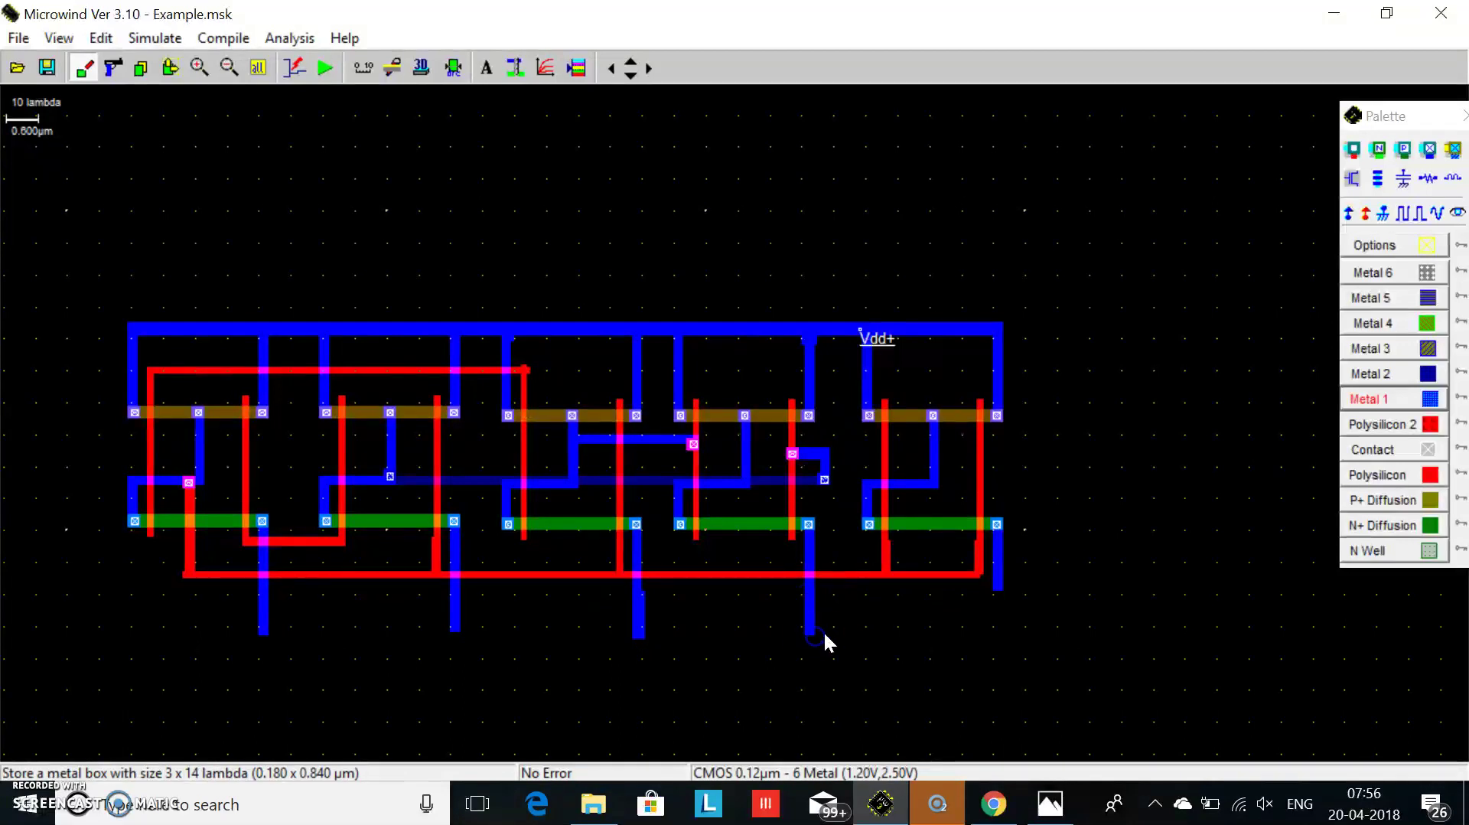
pyautogui.moveTo(993, 589); pyautogui.dragTo(1002, 629)
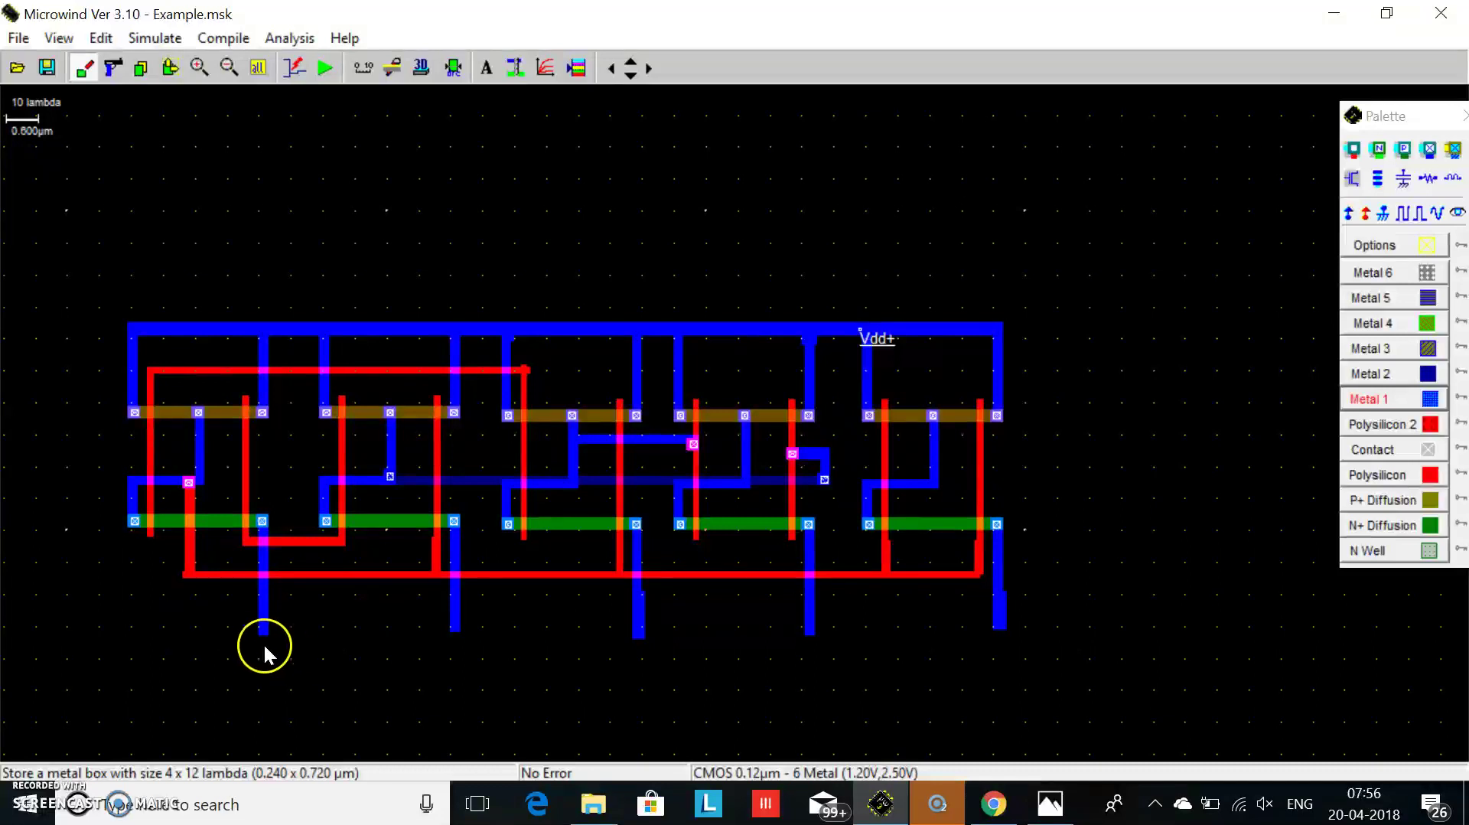
# Join the lower ends of the five strips with a 235 x 4 lambda Metal 1 rail and place a Vss- ground on it.
pyautogui.moveTo(257, 641); pyautogui.dragTo(839, 659)
pyautogui.moveTo(958, 648); pyautogui.dragTo(1005, 621)
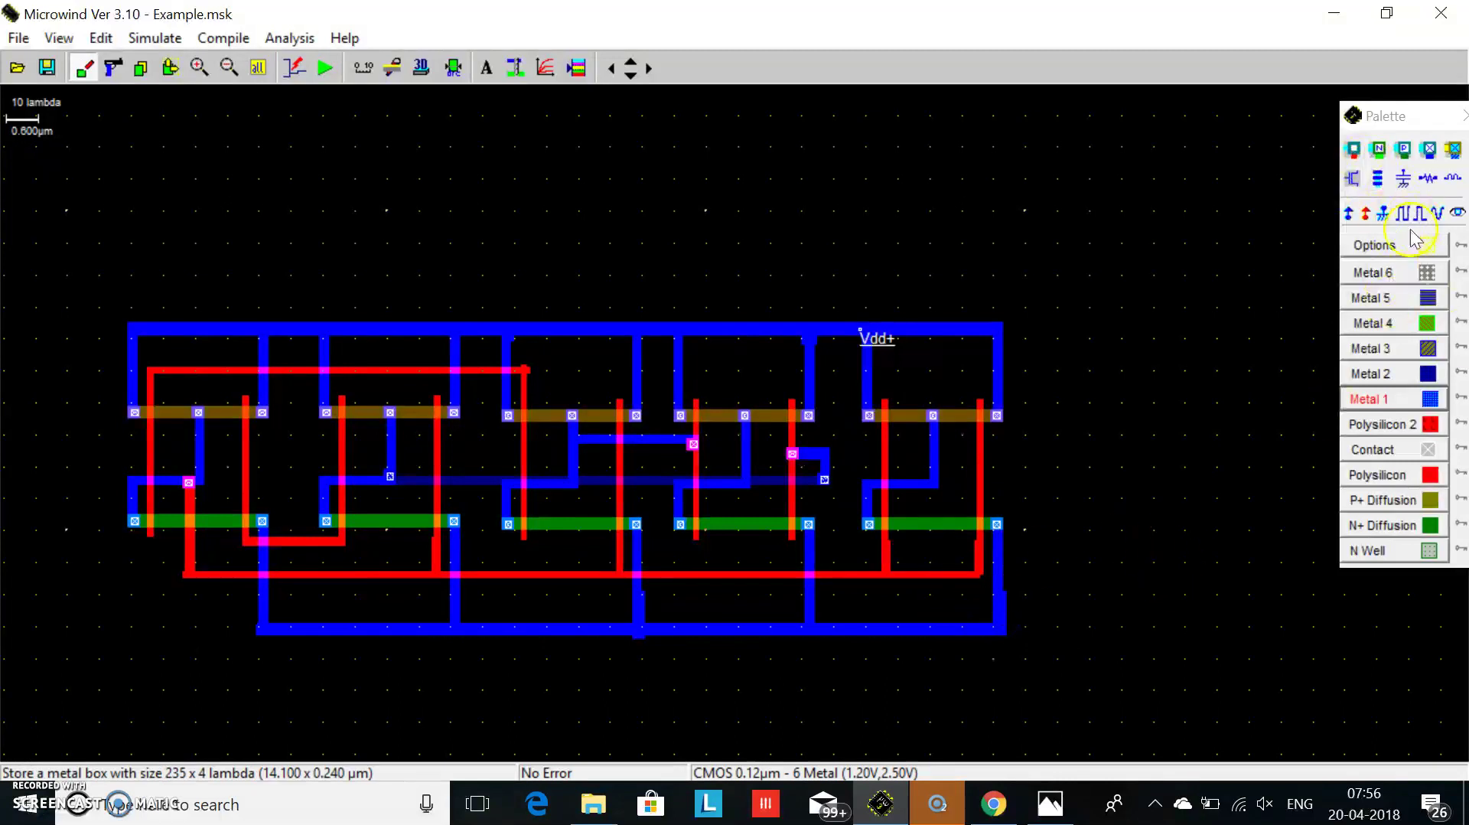
pyautogui.click(1382, 212)
pyautogui.click(676, 626)
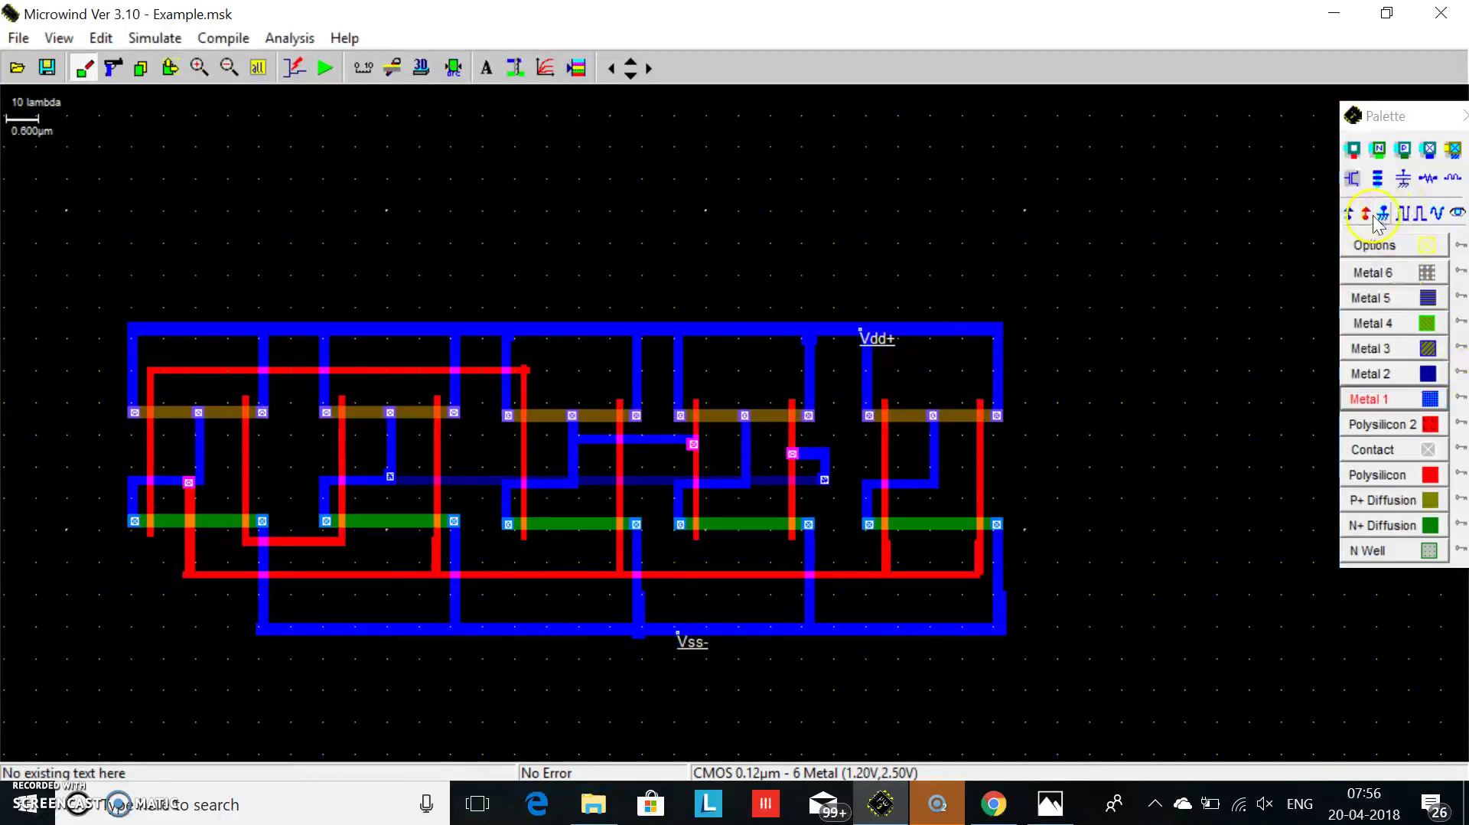
# Add a clock labelled A to the first NAND's left Polysilicon gate.
pyautogui.click(1399, 214)
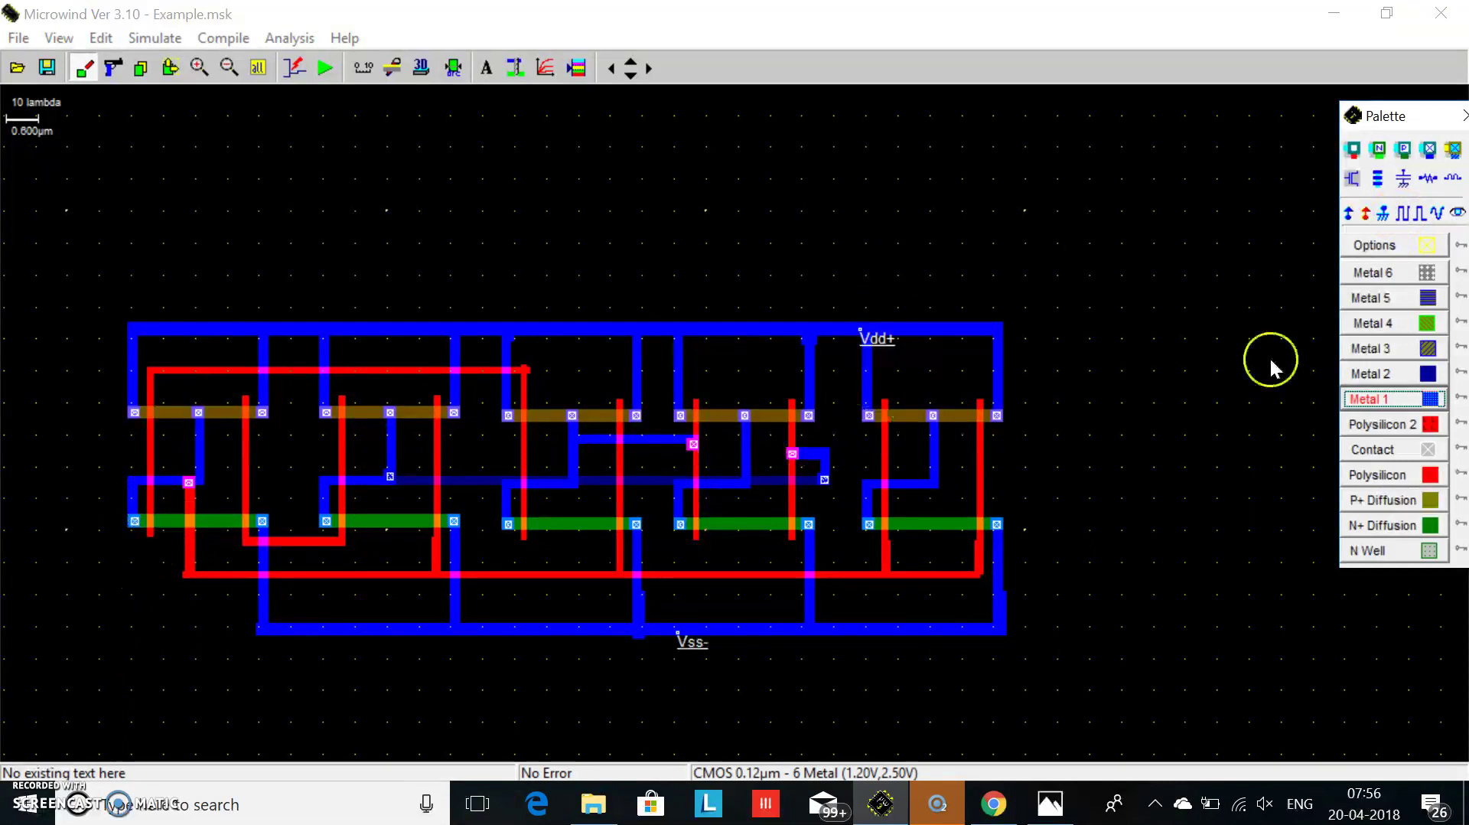
pyautogui.click(1405, 216)
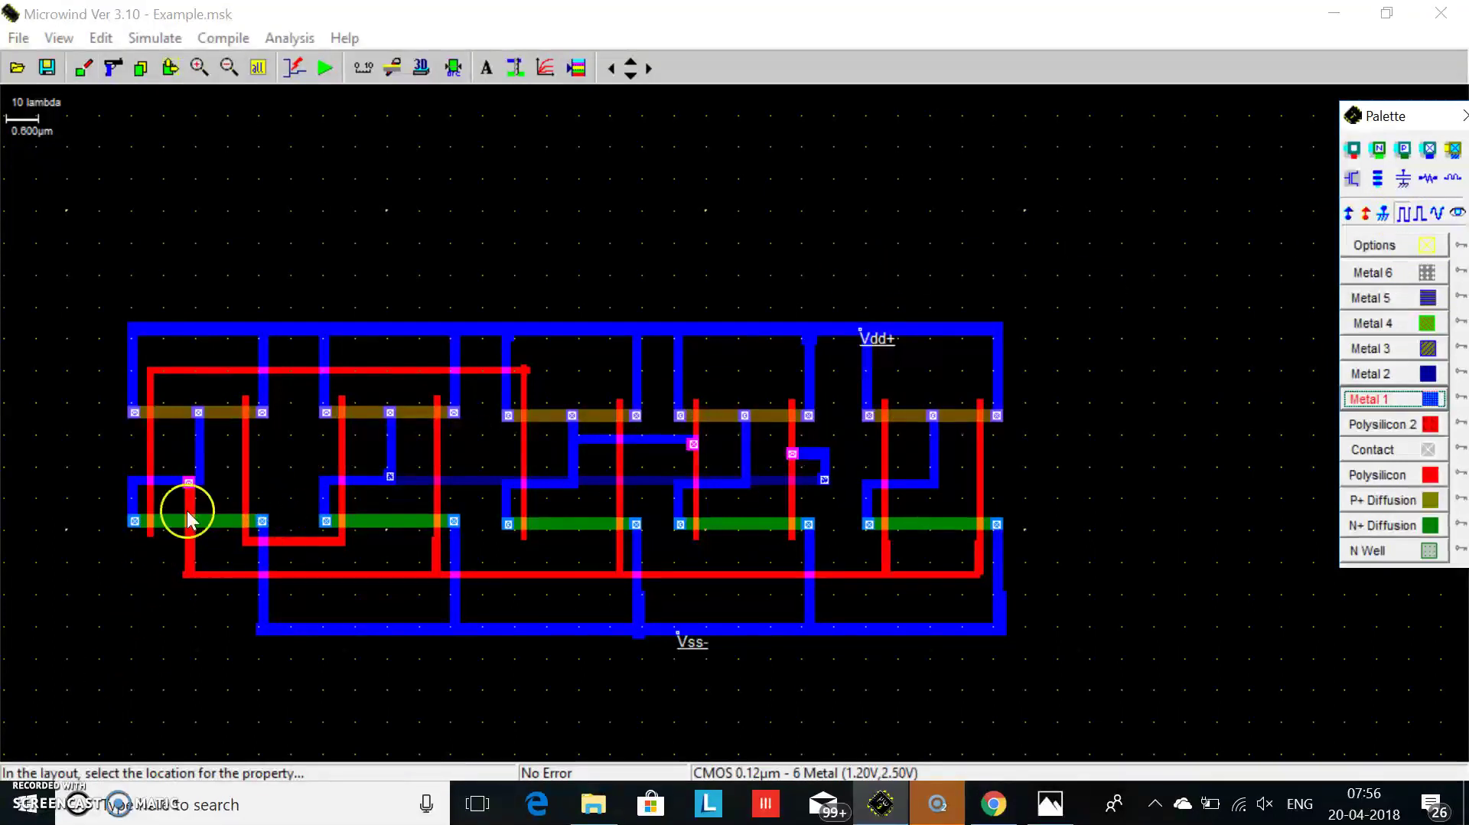
pyautogui.click(148, 511)
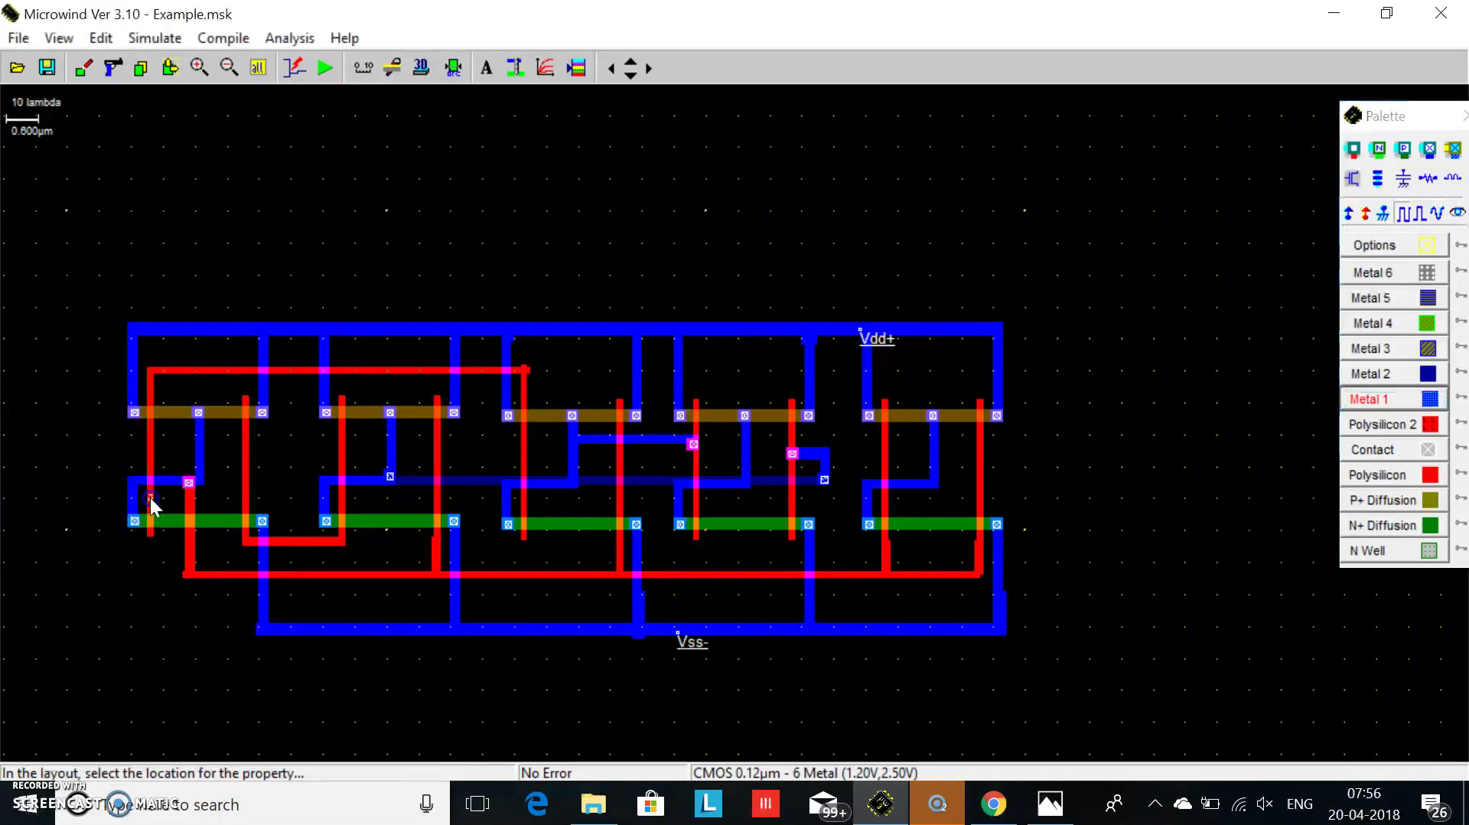
pyautogui.doubleClick(662, 287)
pyautogui.write('A')
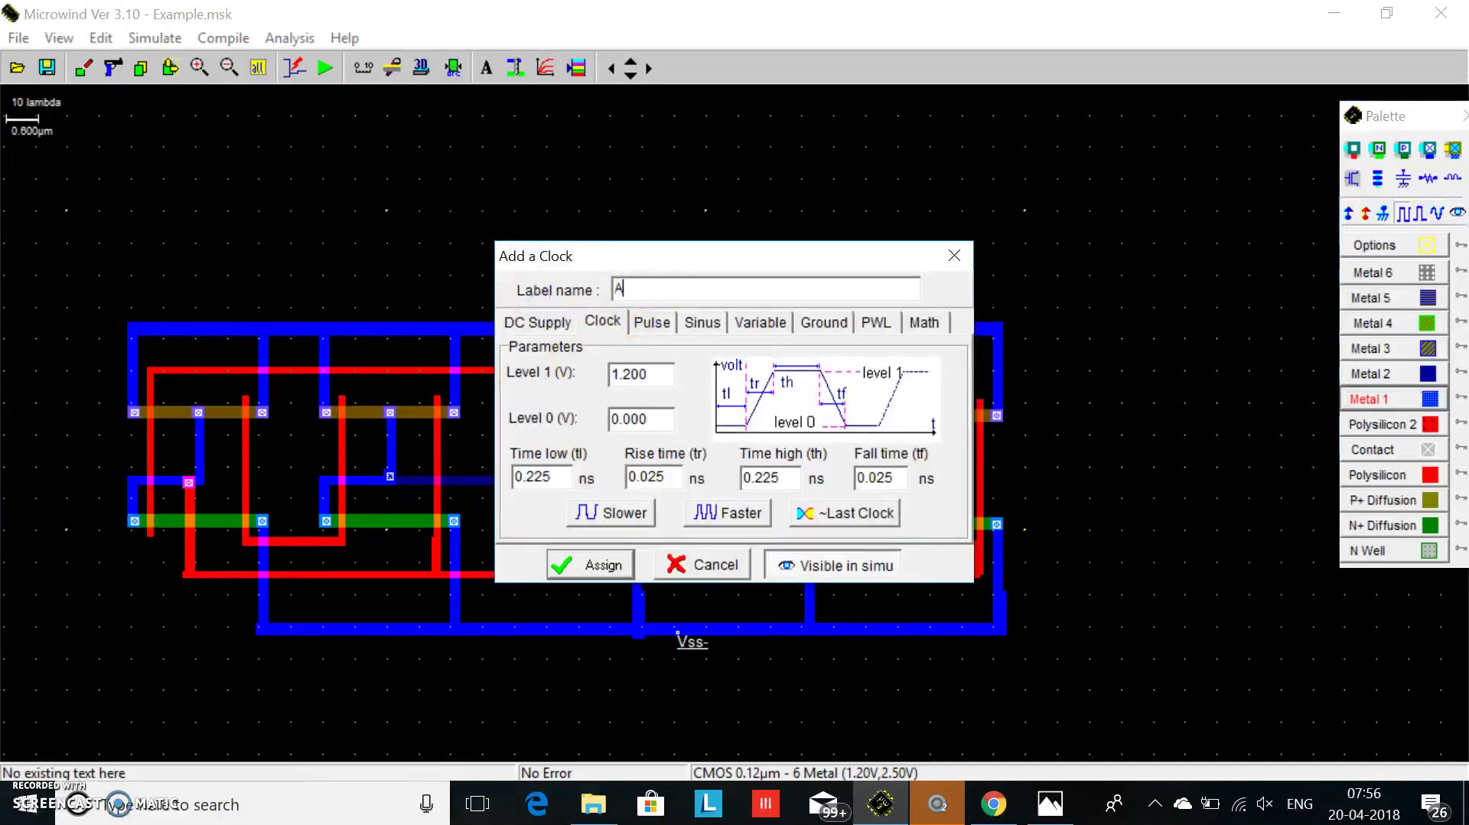
pyautogui.click(621, 564)
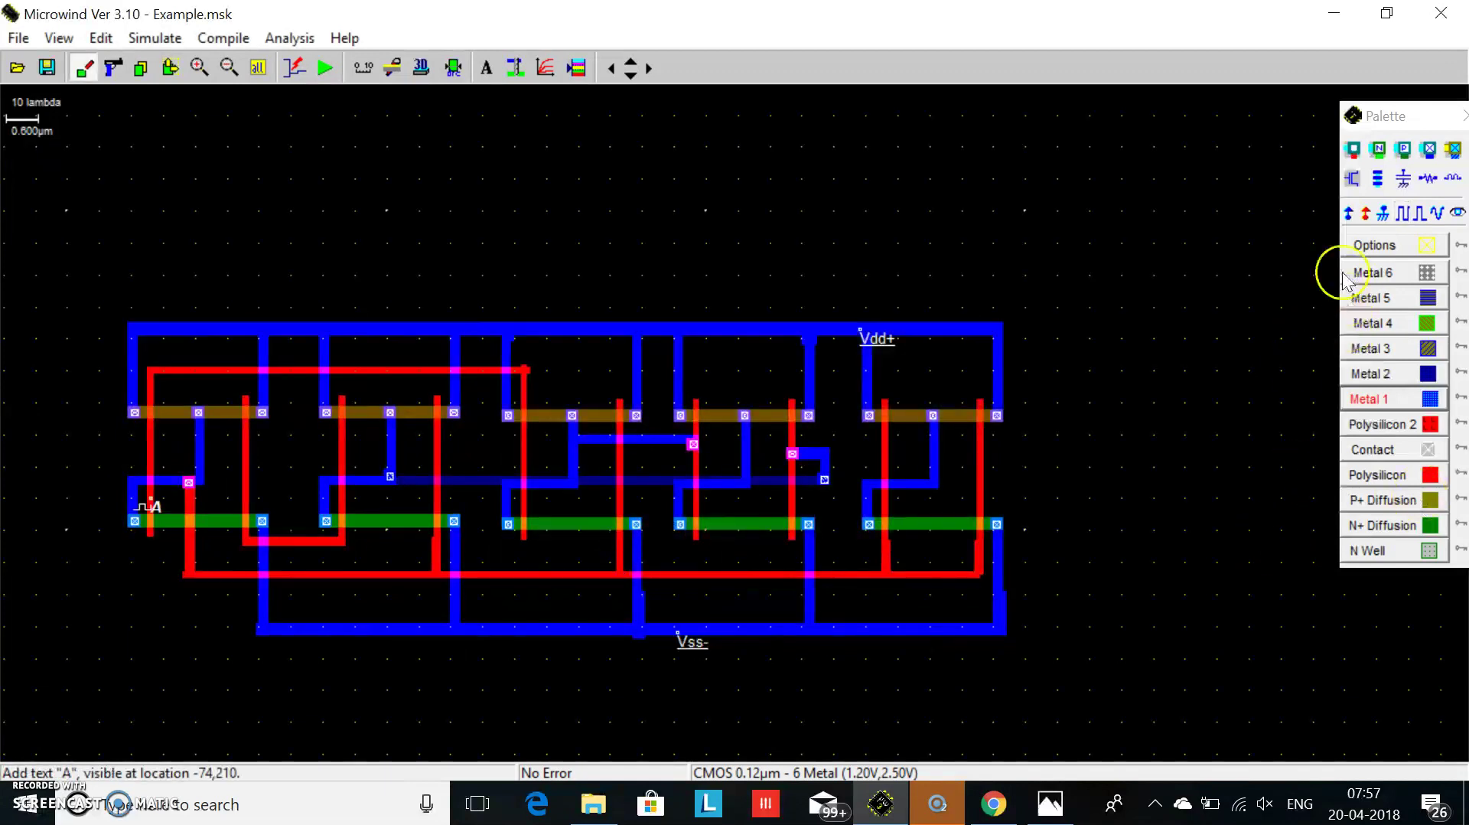
# Add a clock labelled B to the first NAND's right Polysilicon gate.
pyautogui.click(1404, 218)
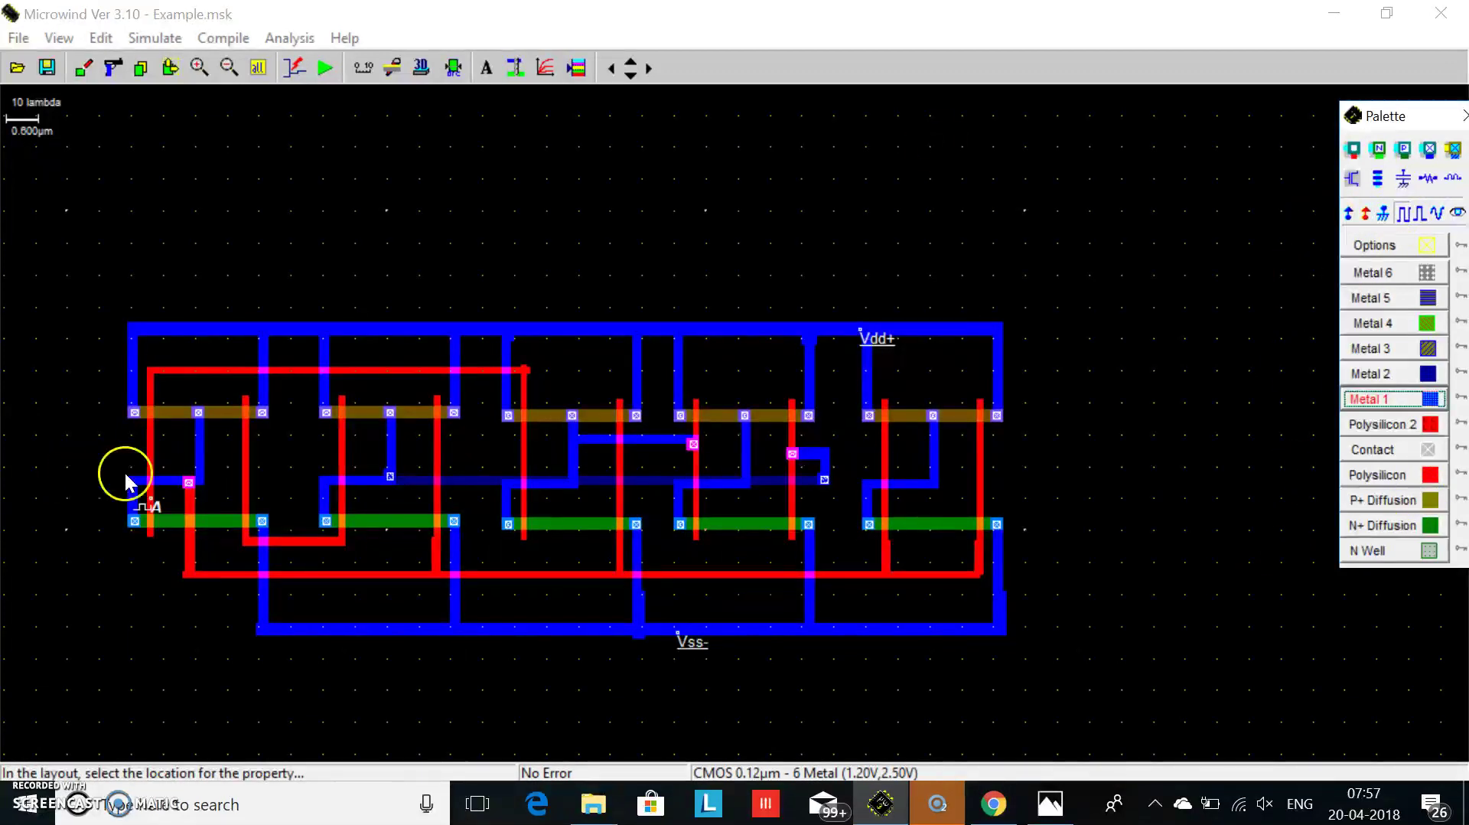
pyautogui.click(240, 477)
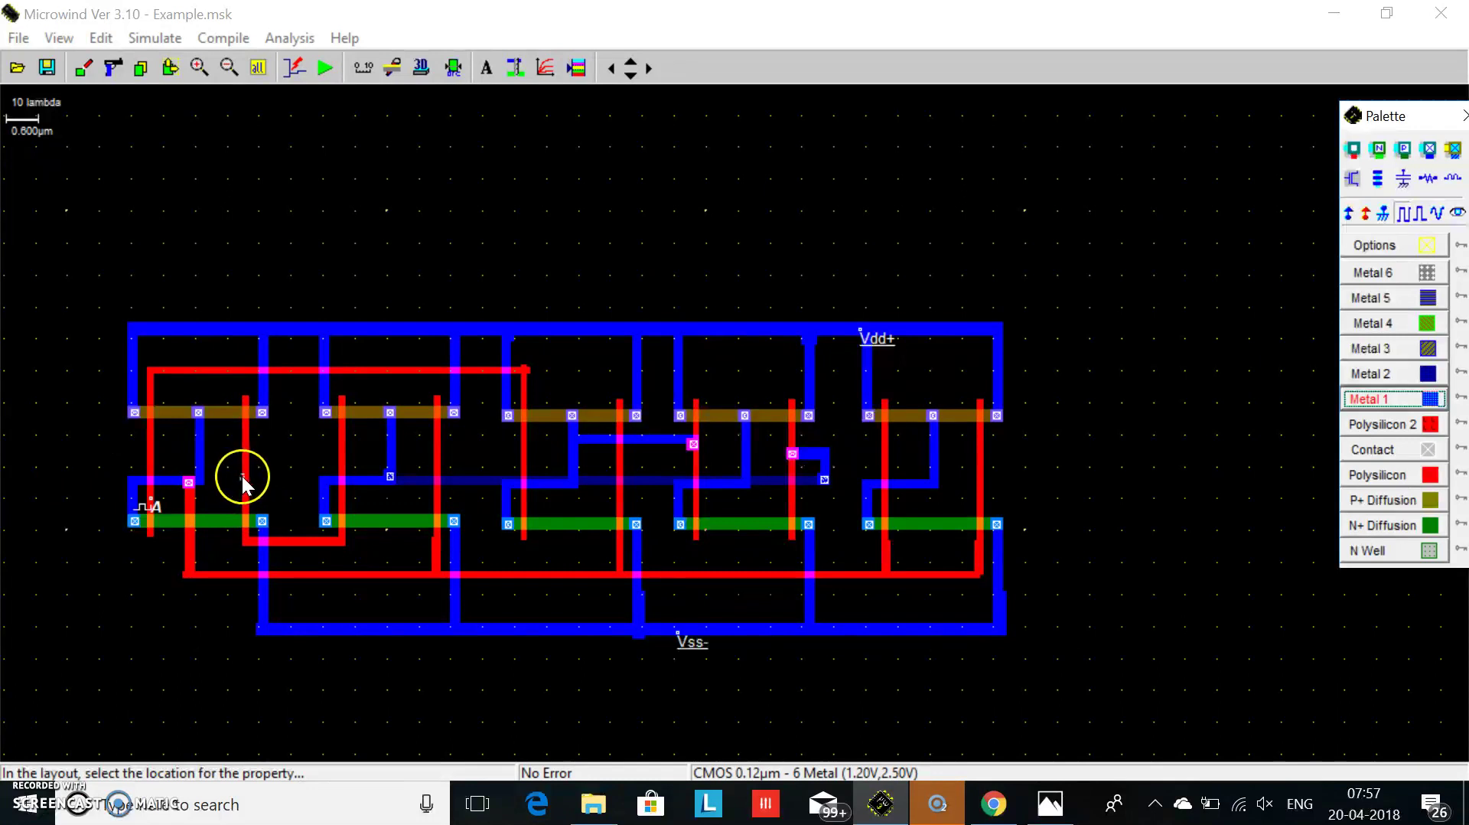
pyautogui.click(622, 374)
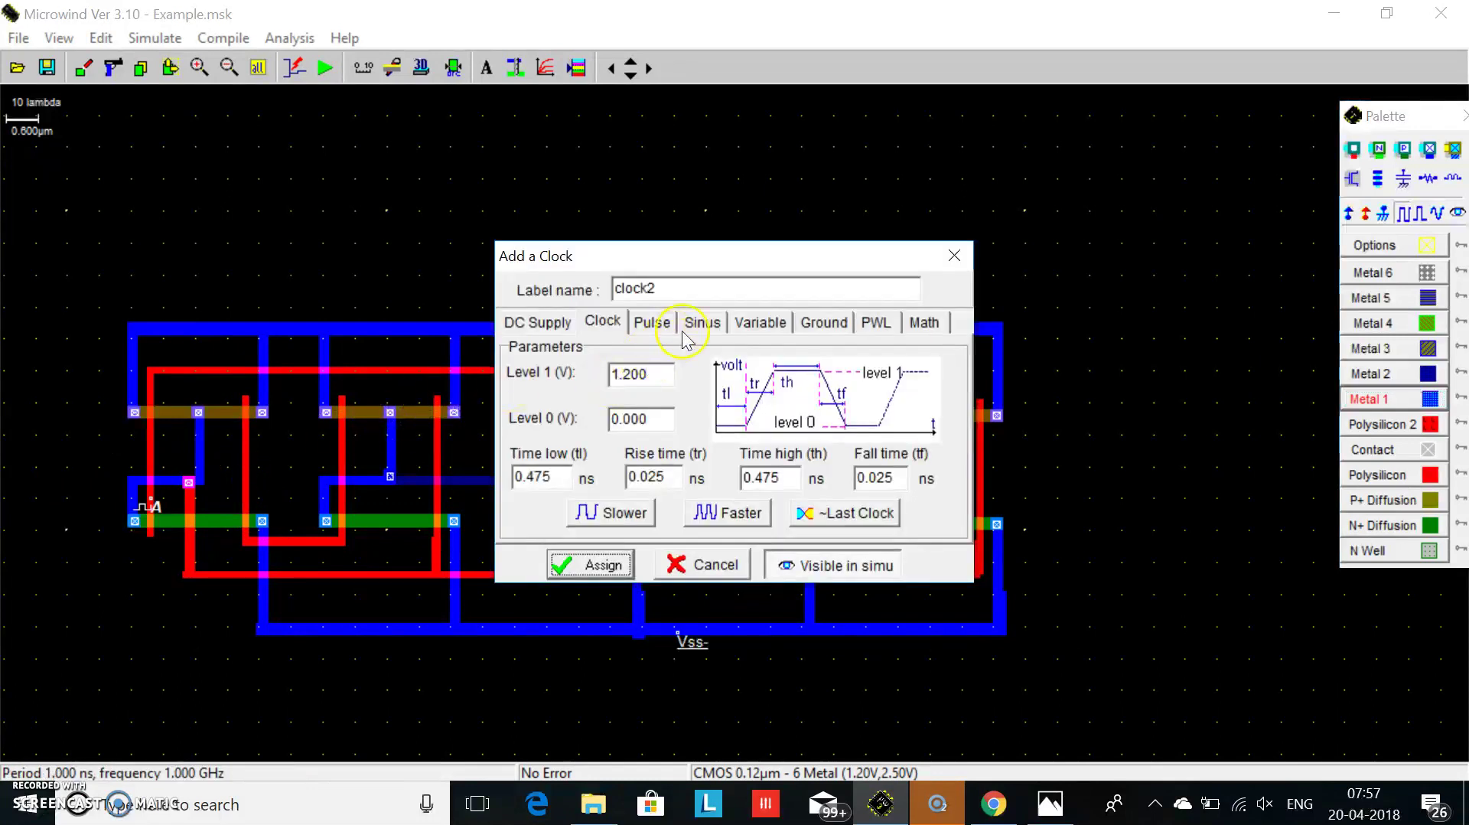
pyautogui.moveTo(668, 296); pyautogui.dragTo(525, 289)
pyautogui.write('B')
pyautogui.click(653, 628)
pyautogui.click(612, 574)
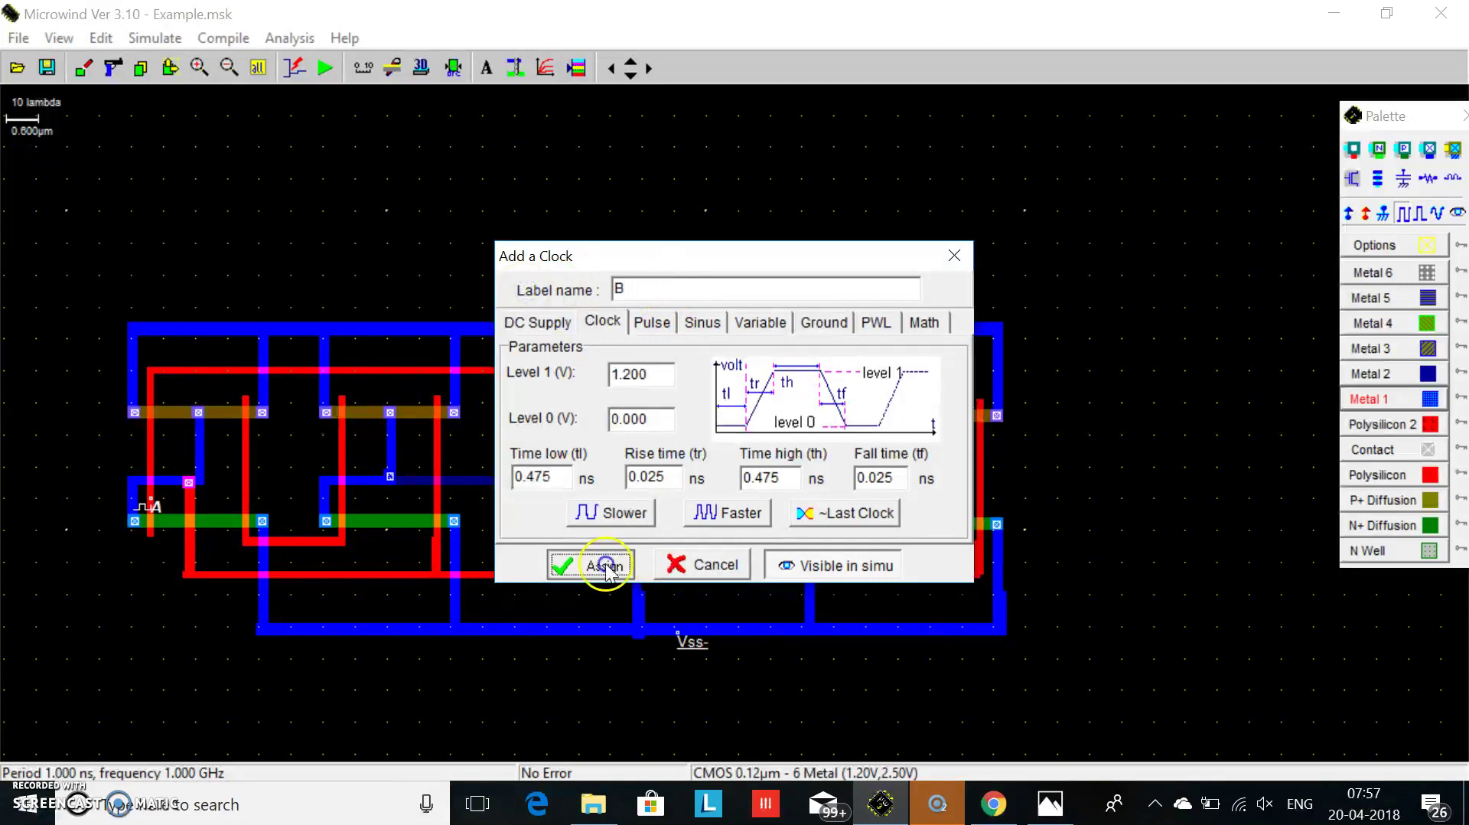